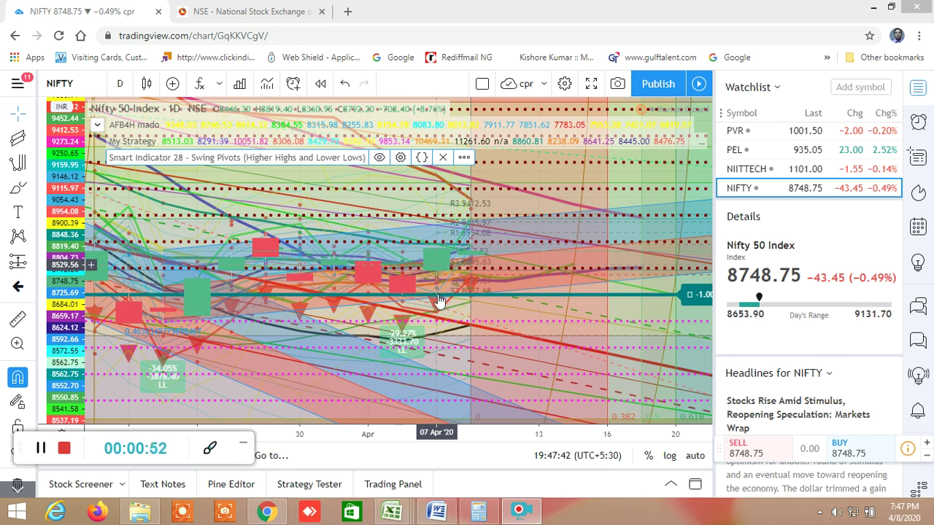
- Switch to the Excel workbook BUY LEVEL AND SELL LEVEL CUM SCREENER and view the current-day prices on the INSIDE THE BAR WITH NR7 sheet
mouse_move(404, 513)
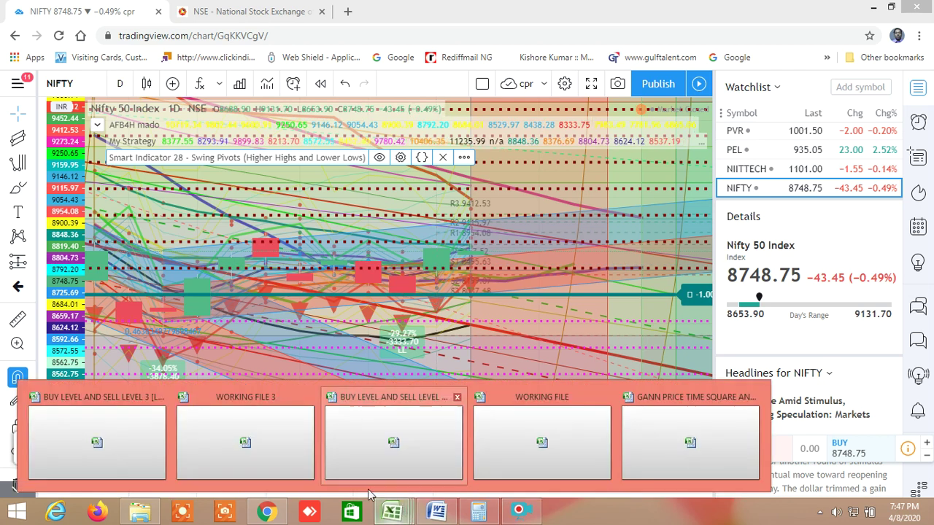
click(414, 437)
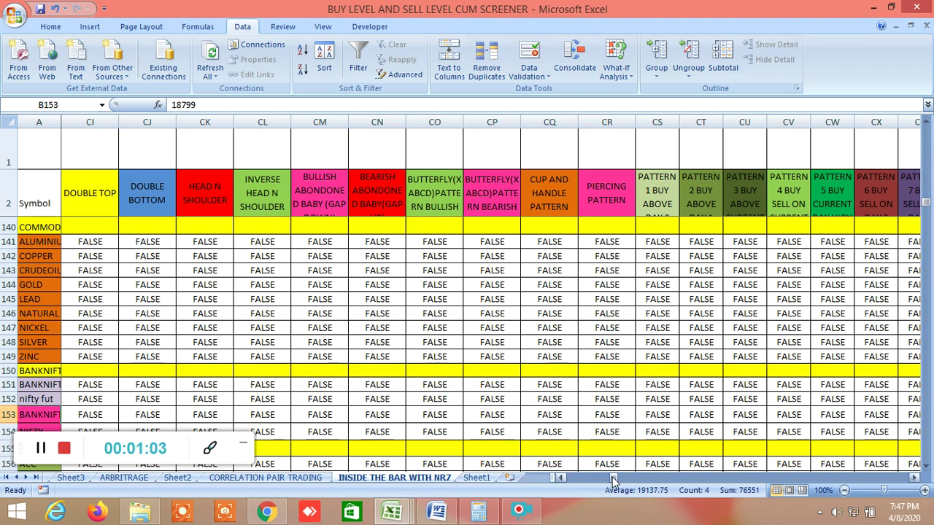
drag(613, 480, 567, 480)
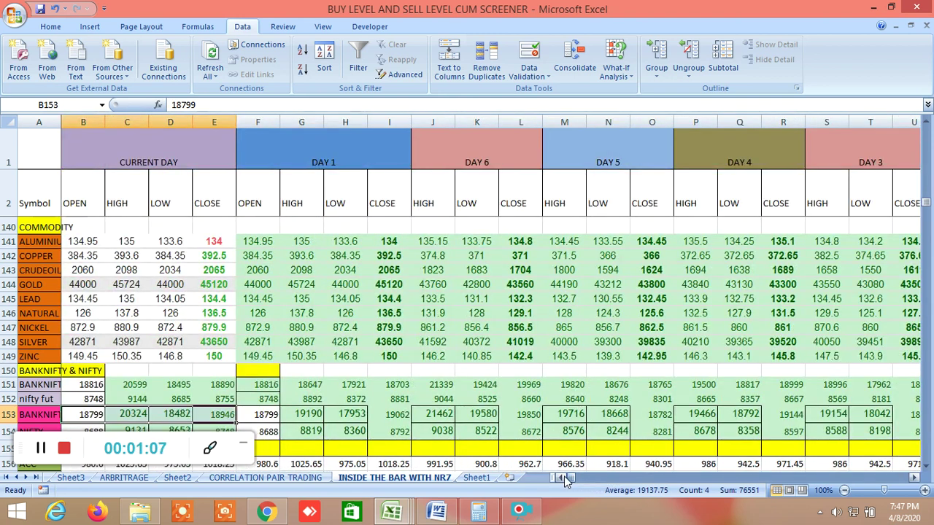
- Open the ALLBUY SELL LEVELSCUM SCREENER1 sheet and examine its moving average cross and BUY LEVEL AND SELL LEVELS 1 columns from the first symbol
click(16, 479)
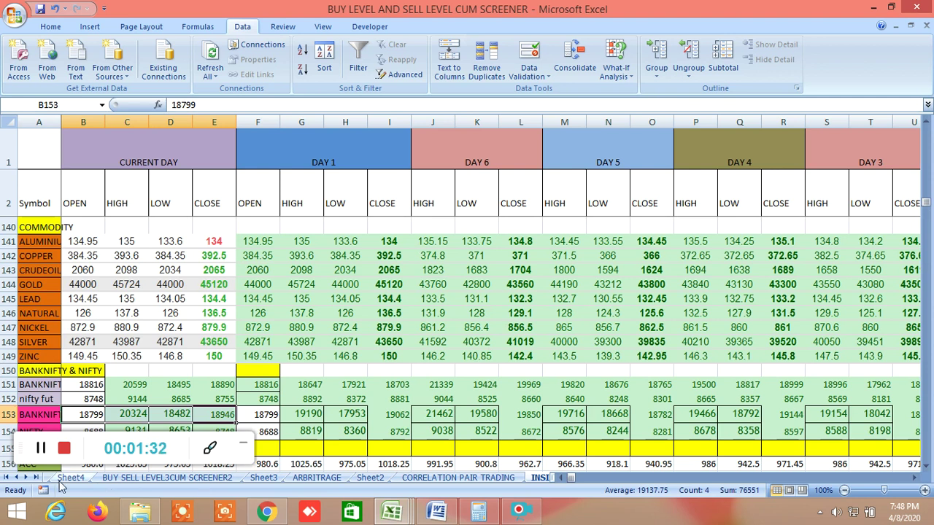
click(18, 478)
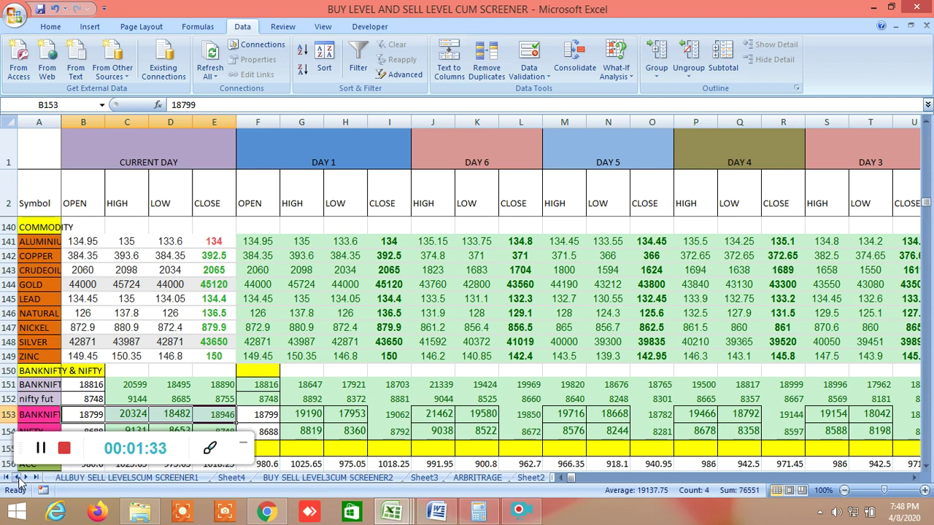
click(64, 480)
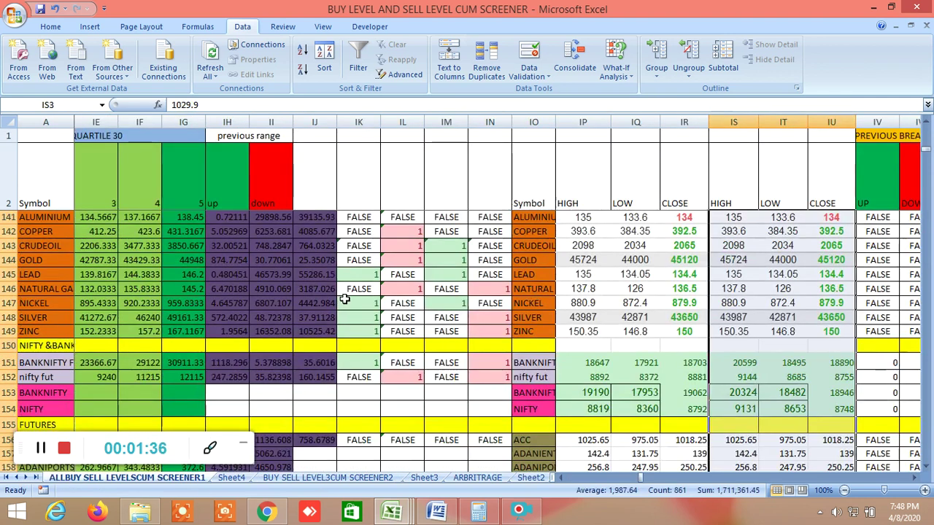
scroll(593, 251, up, 20)
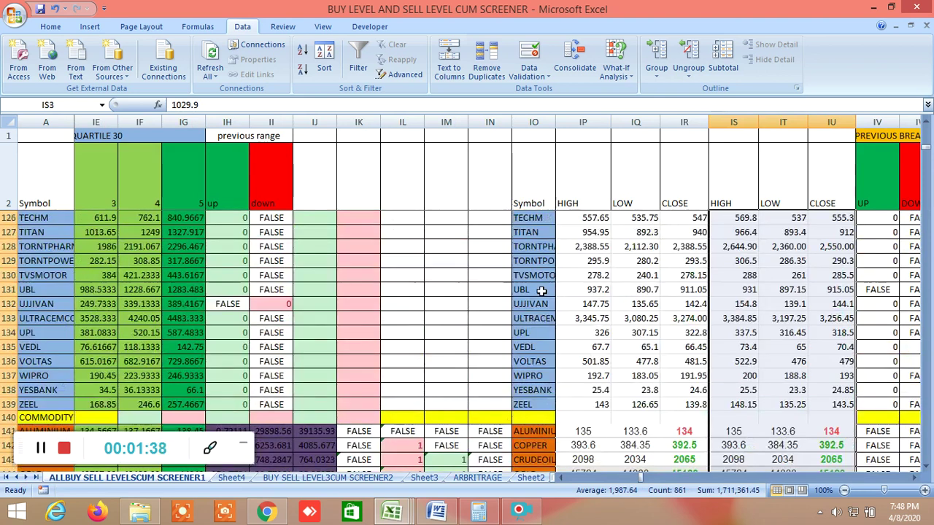
scroll(542, 290, up, 19)
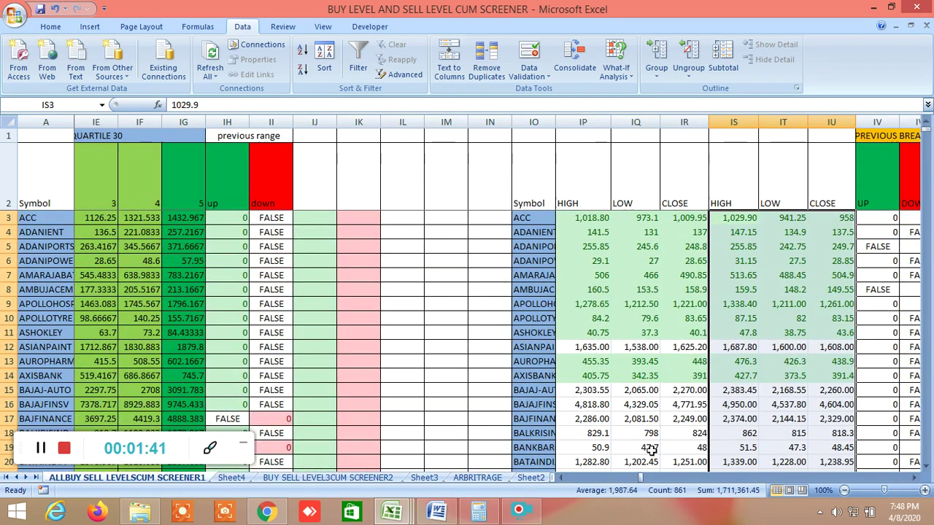
mouse_move(641, 474)
mouse_down()
mouse_move(571, 488)
mouse_move(646, 487)
mouse_up()
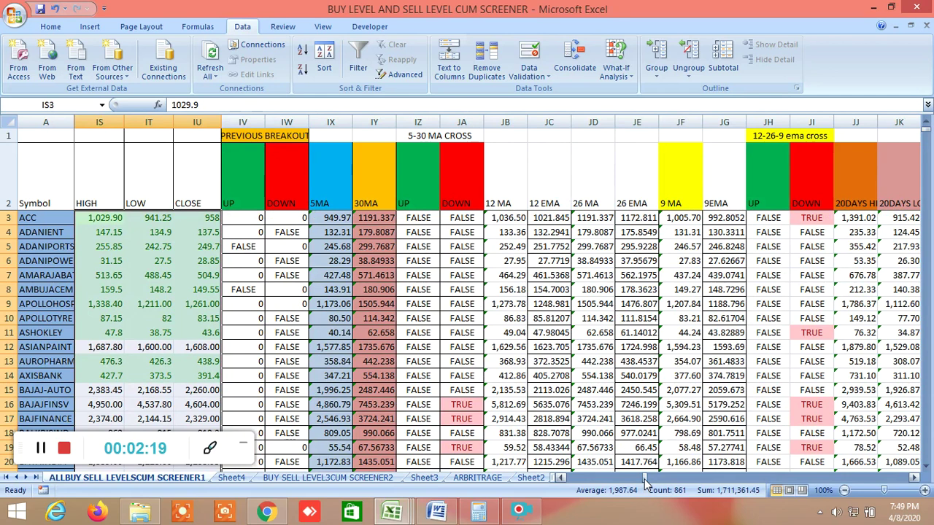
drag(644, 483, 564, 484)
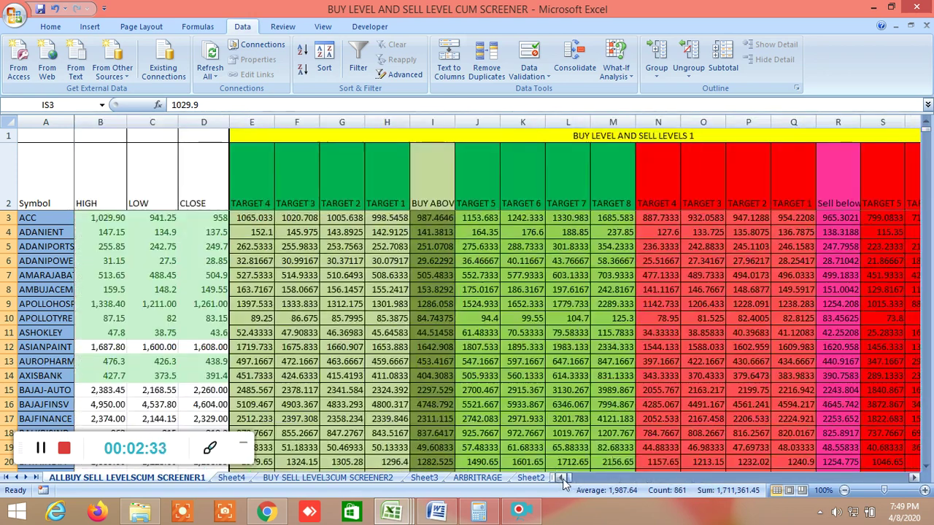
- Switch to the TradingView Nifty 50 daily chart and examine the late March to early April candles against the pivot levels and indicator lines
click(282, 514)
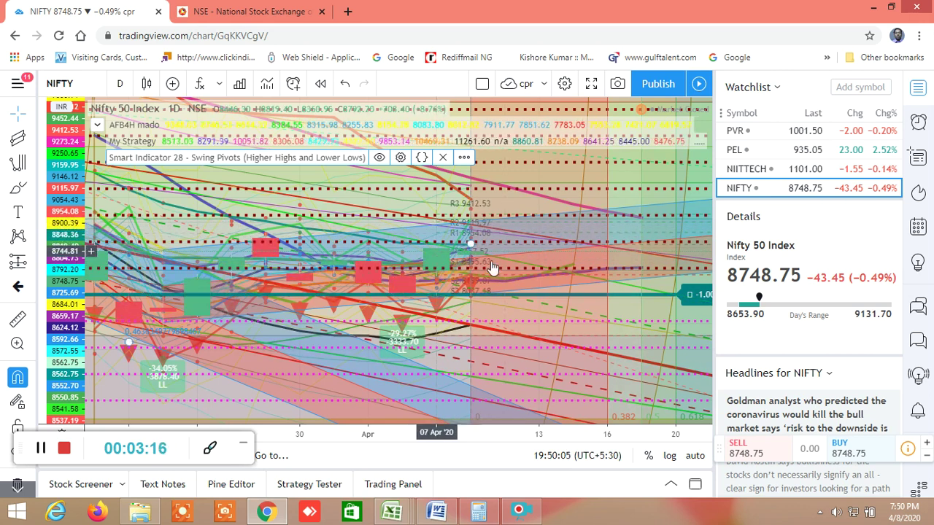
click(472, 258)
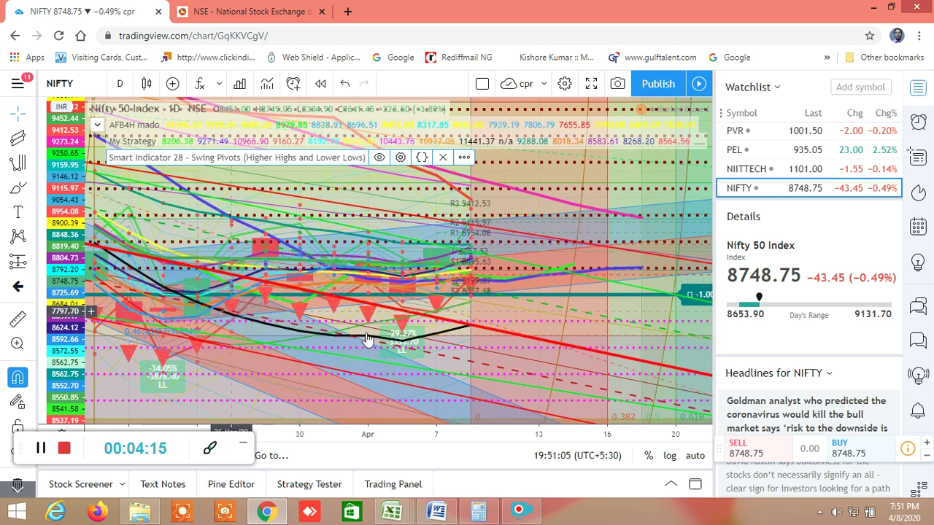
scroll(302, 248, down, 3)
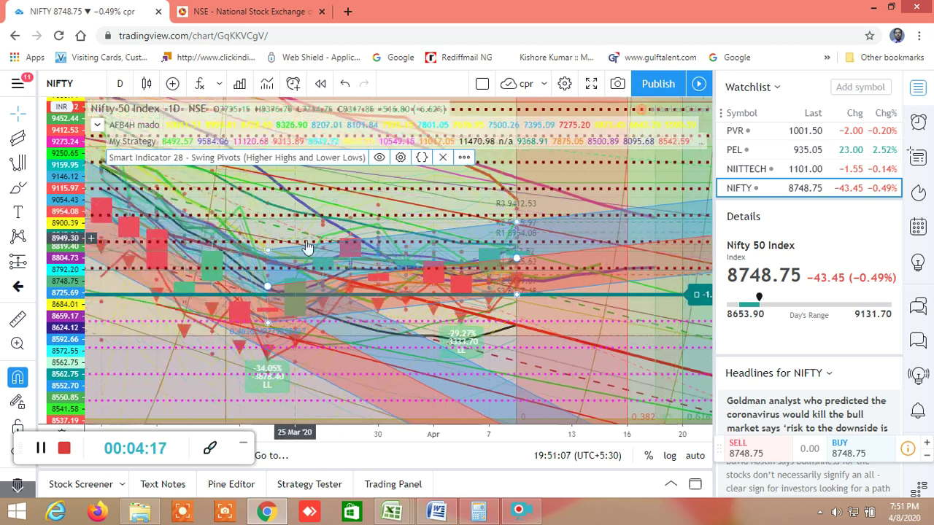
scroll(310, 250, down, 4)
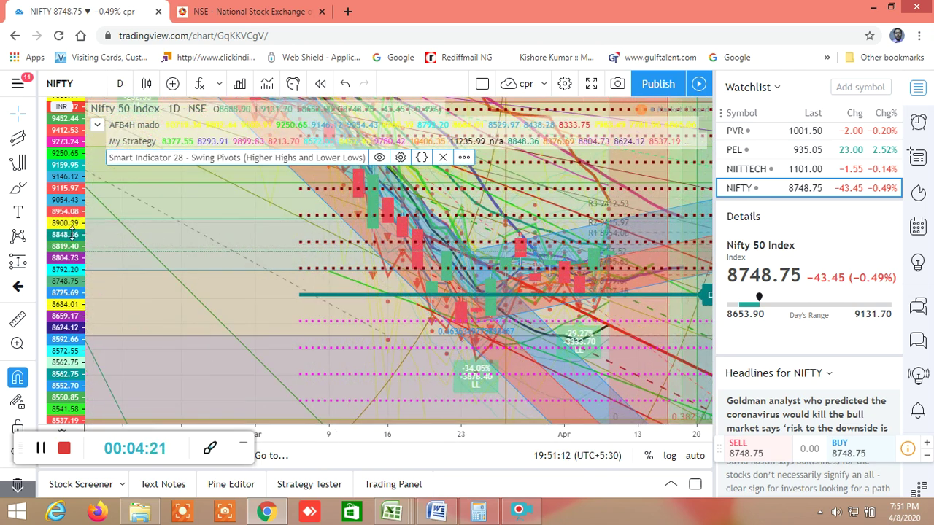
drag(71, 281, 75, 295)
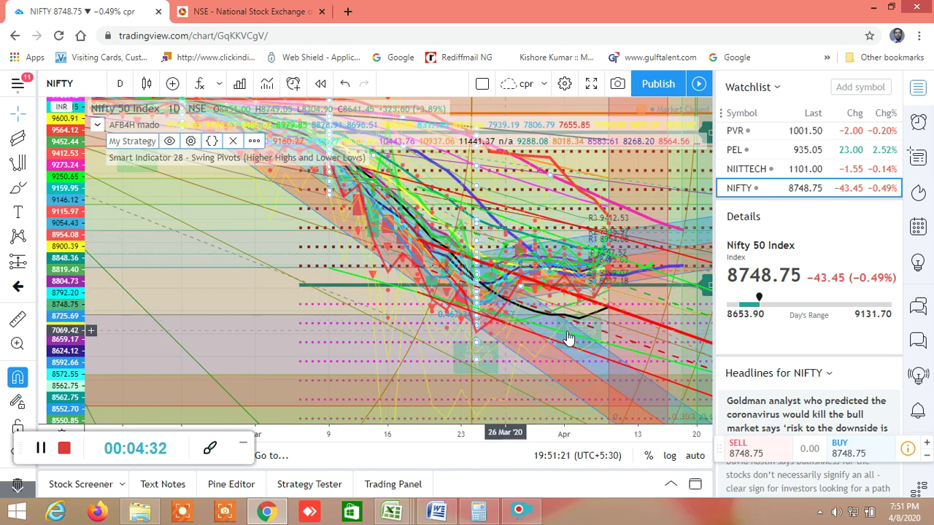
scroll(529, 340, up, 5)
scroll(534, 352, up, 3)
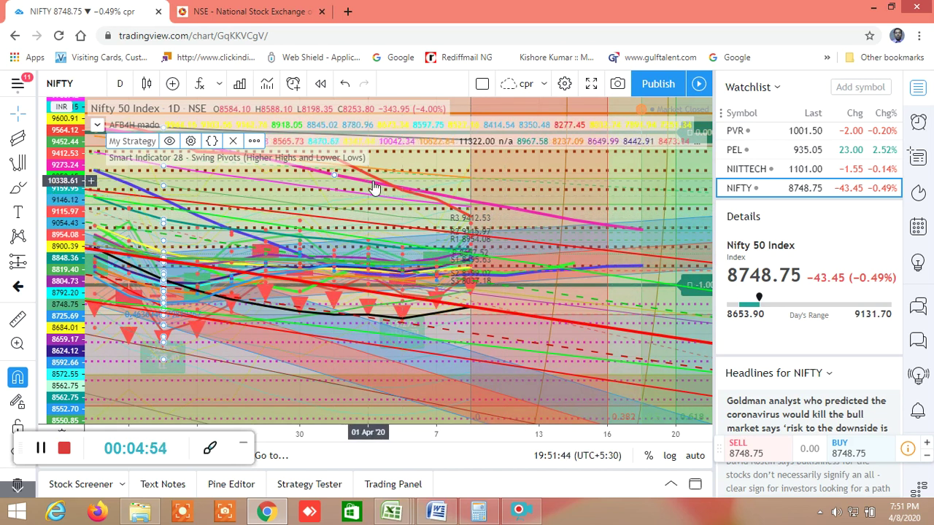
scroll(362, 172, down, 3)
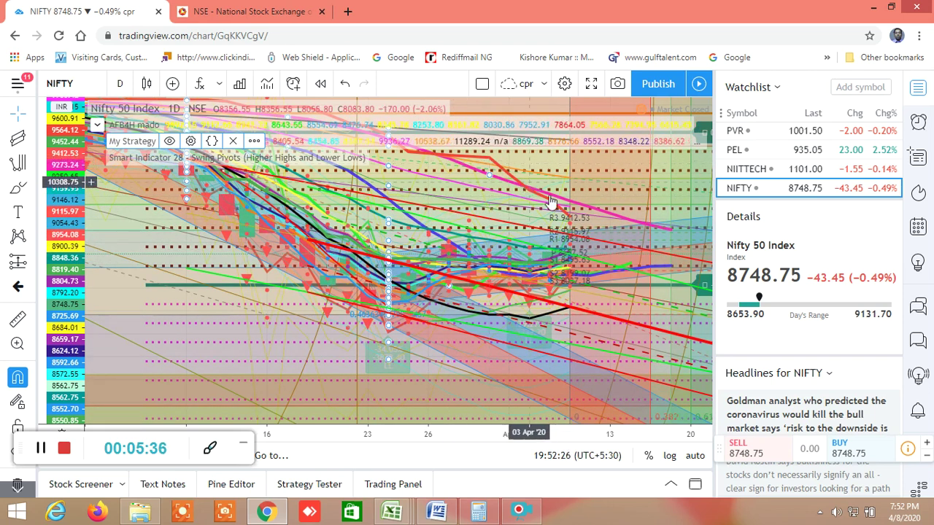
scroll(587, 270, up, 3)
scroll(584, 276, up, 2)
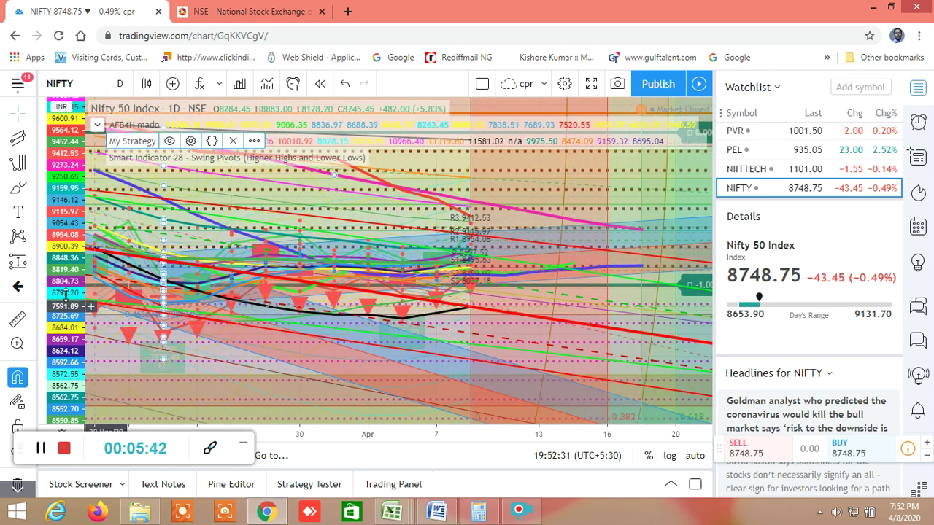
drag(70, 306, 34, 212)
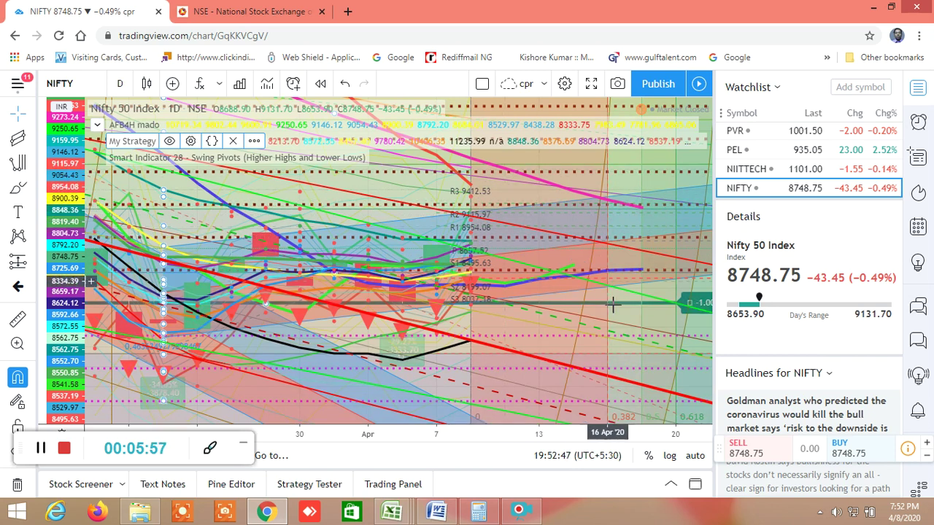
- Examine the rising channel and time zones projected beyond the latest Nifty candle through late April
drag(418, 297, 257, 294)
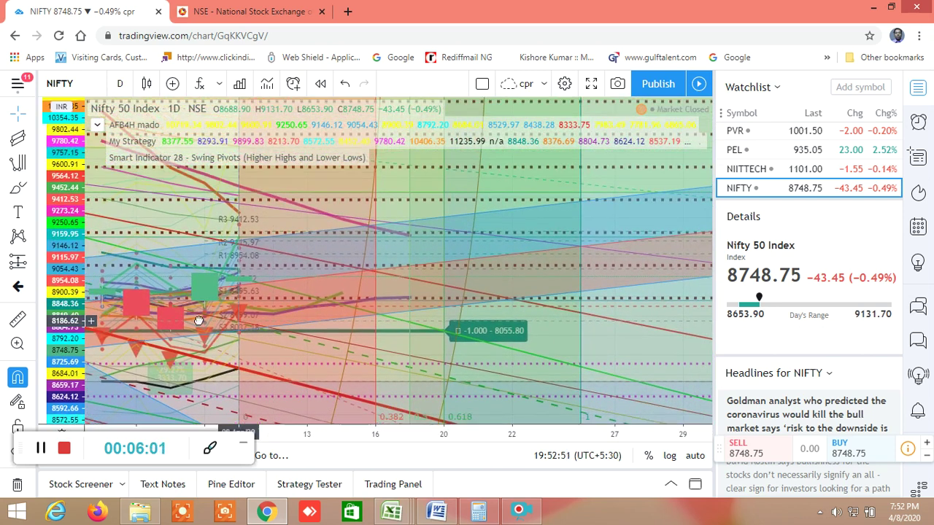
scroll(396, 265, down, 3)
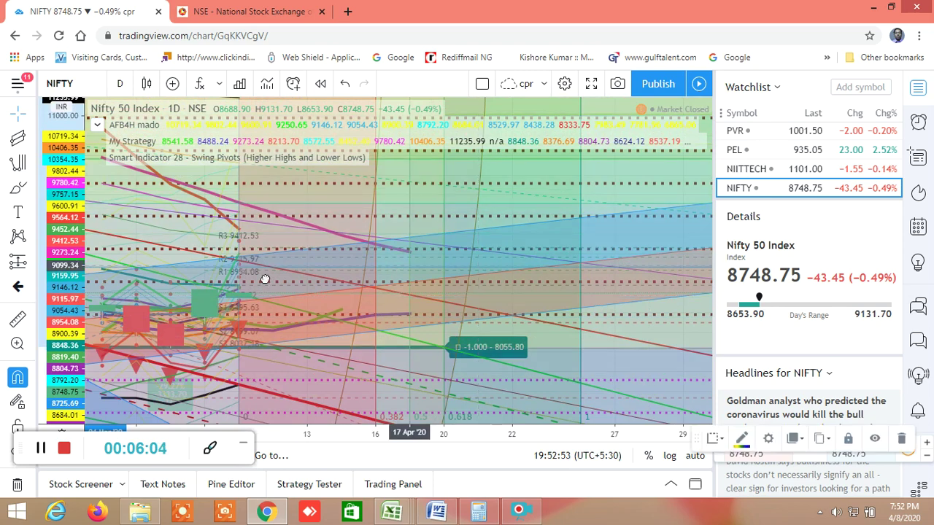
click(330, 266)
scroll(670, 305, down, 5)
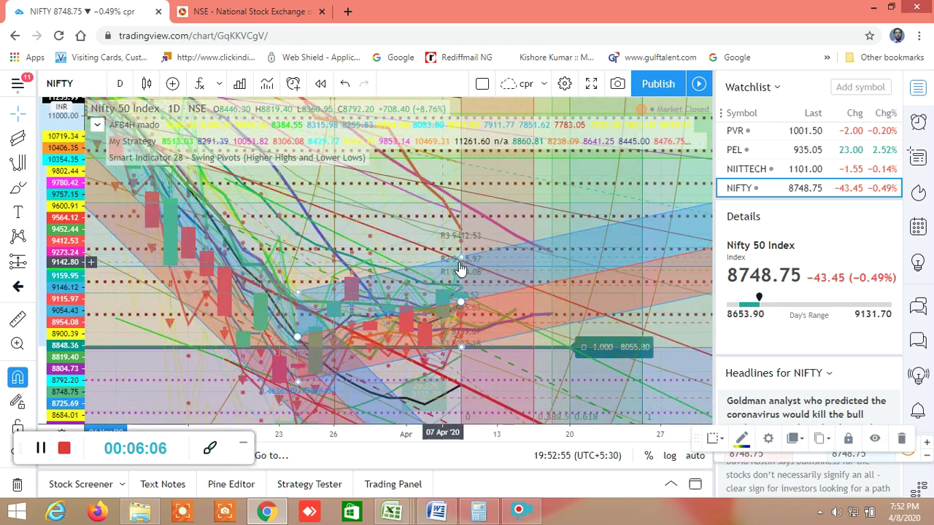
scroll(577, 299, up, 5)
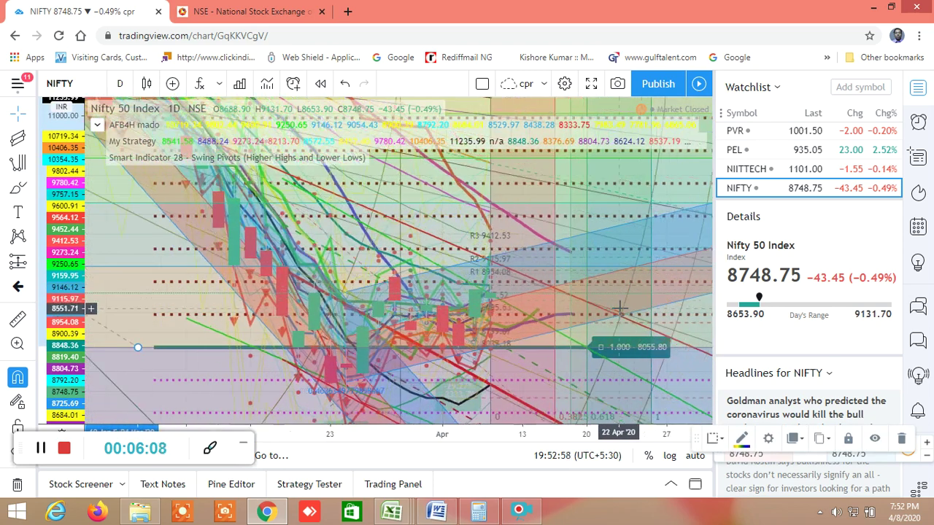
scroll(577, 299, up, 5)
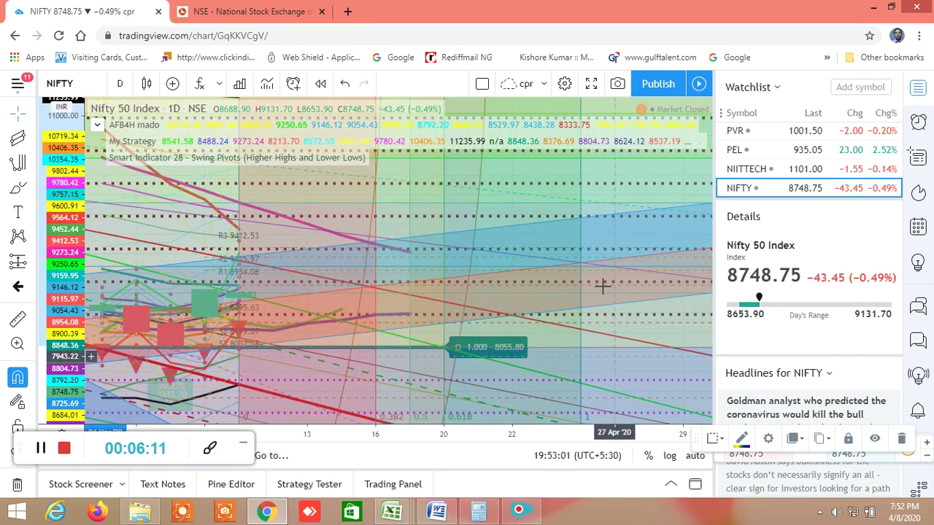
click(456, 274)
scroll(297, 276, down, 5)
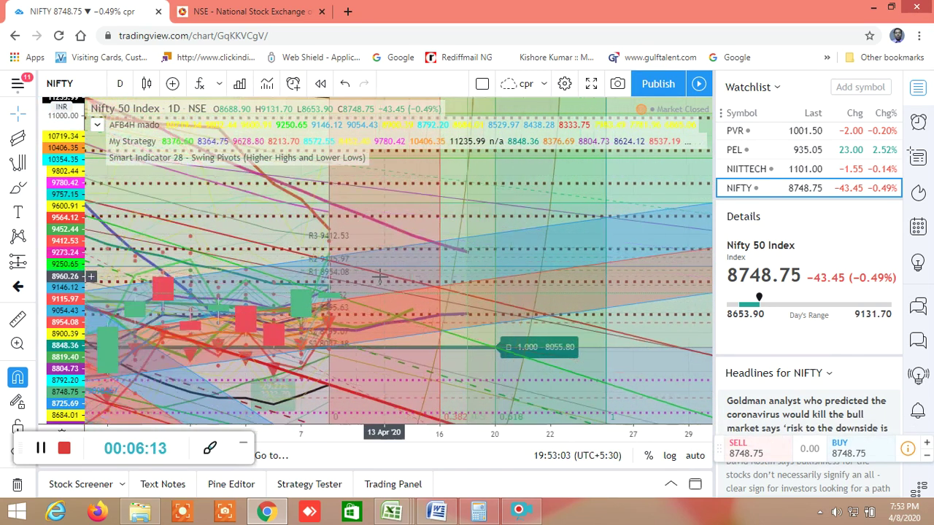
scroll(405, 296, up, 2)
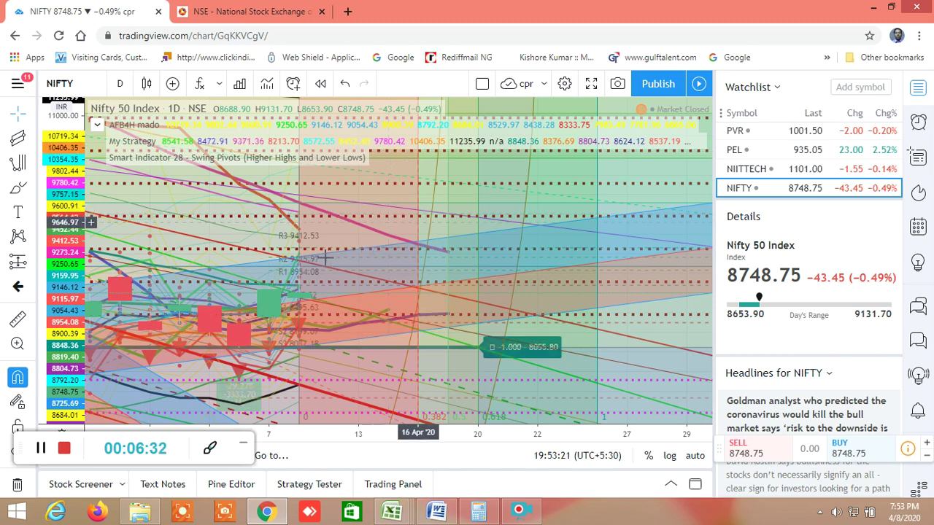
- Widen the chart's date range back to February and compress the price scale to examine the decline against the Fibonacci levels down to 1.618
scroll(394, 286, down, 5)
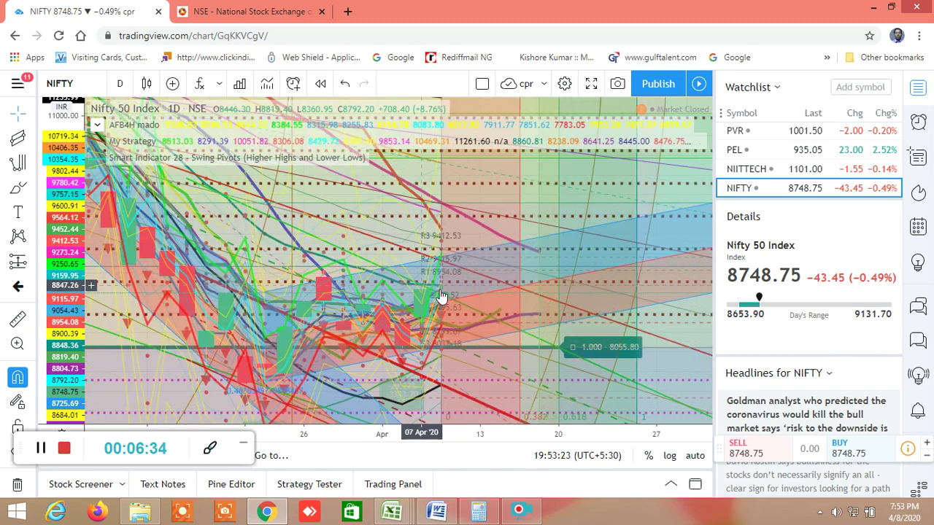
scroll(442, 298, down, 4)
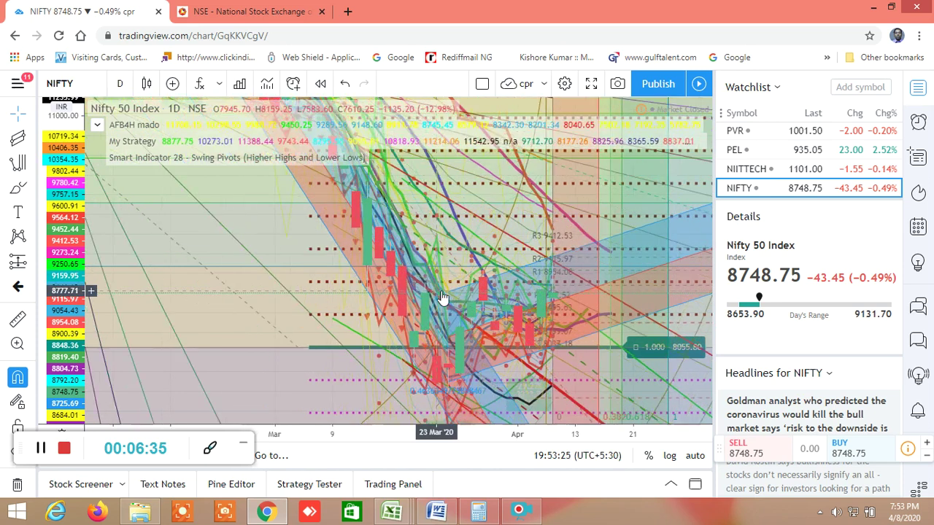
scroll(442, 298, down, 2)
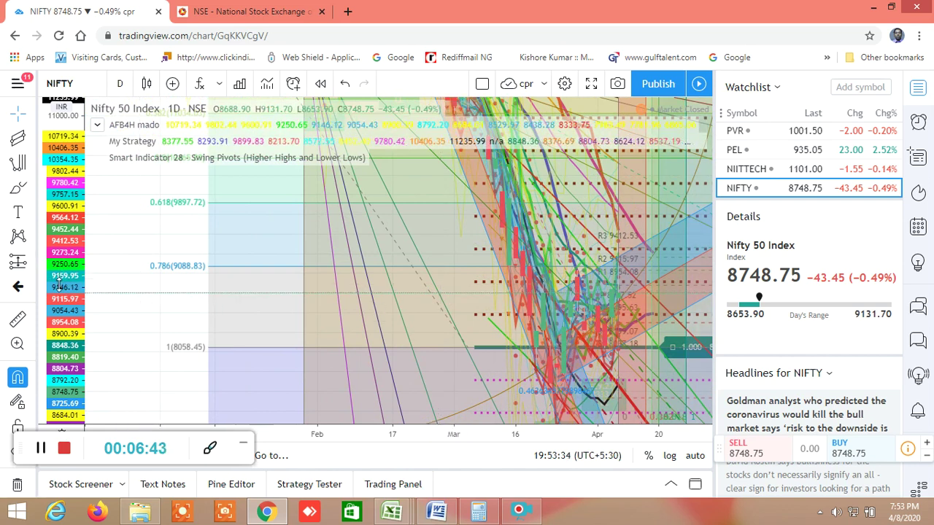
drag(59, 285, 48, 391)
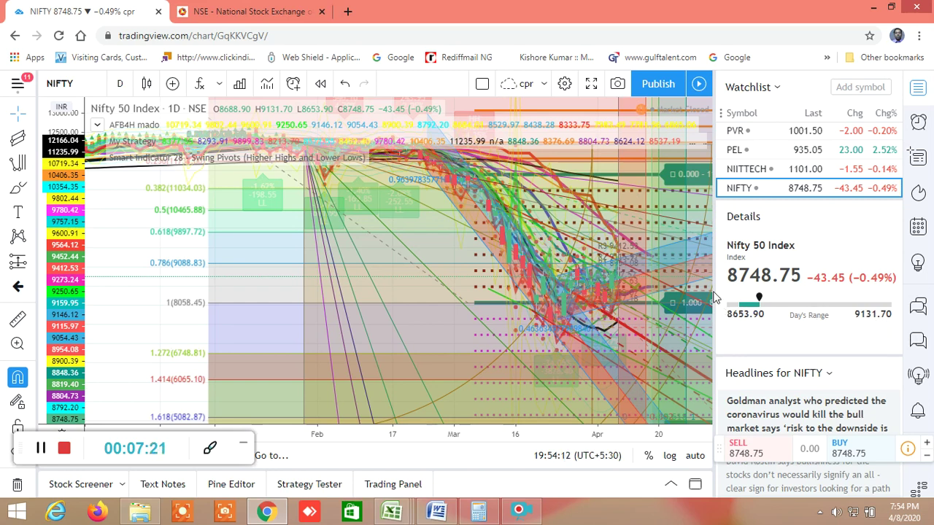
- Return to a close view of the late March to early April candles and examine the falling indicator lines above them
scroll(602, 270, up, 3)
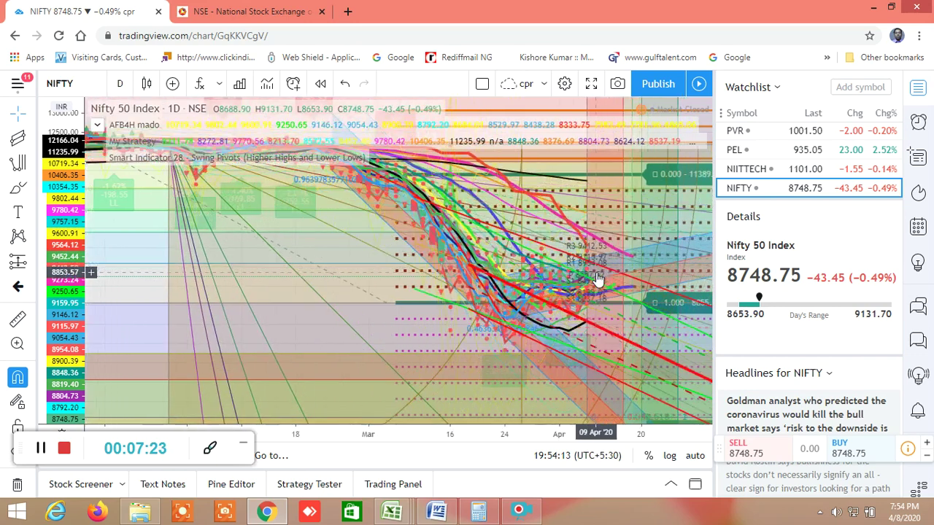
scroll(600, 278, up, 4)
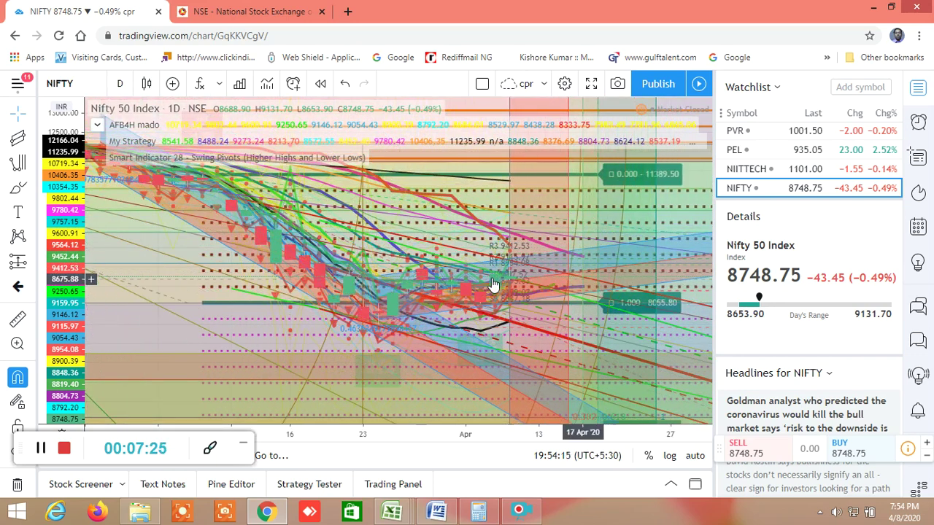
scroll(493, 284, up, 4)
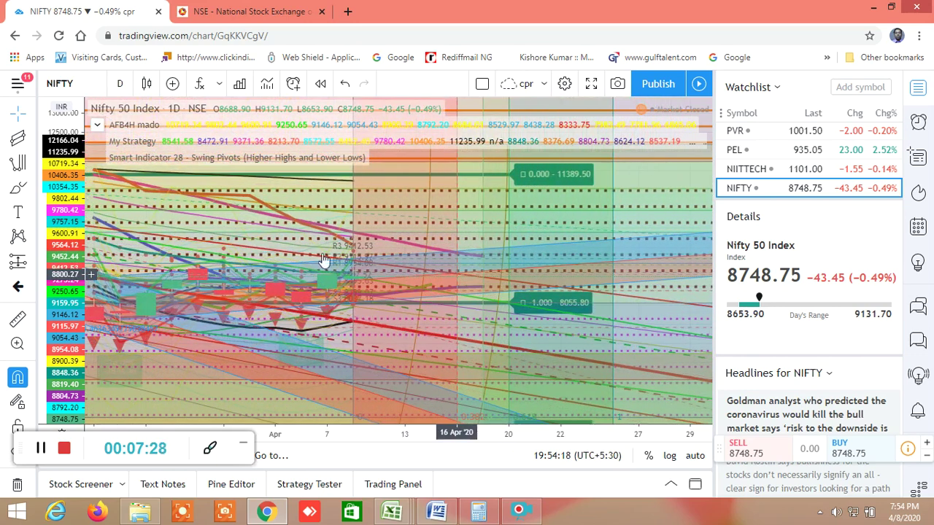
drag(319, 222, 391, 216)
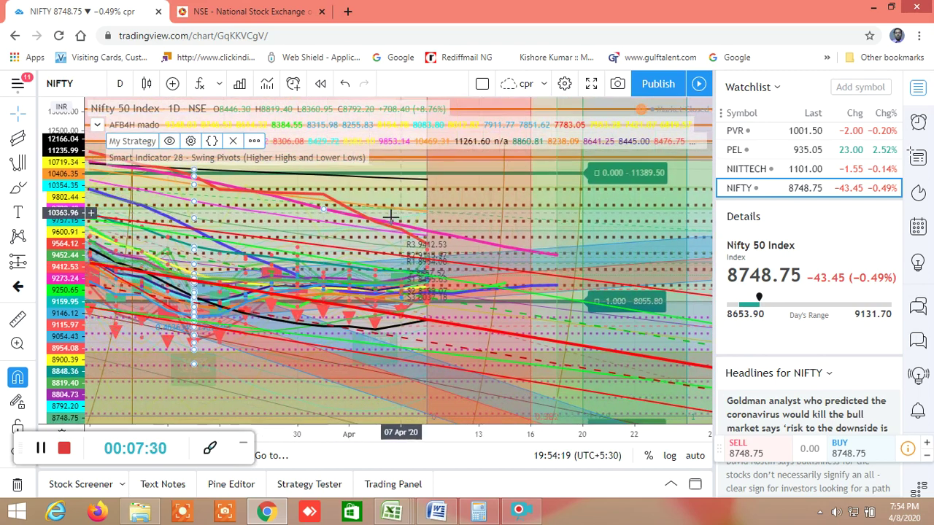
drag(317, 241, 500, 256)
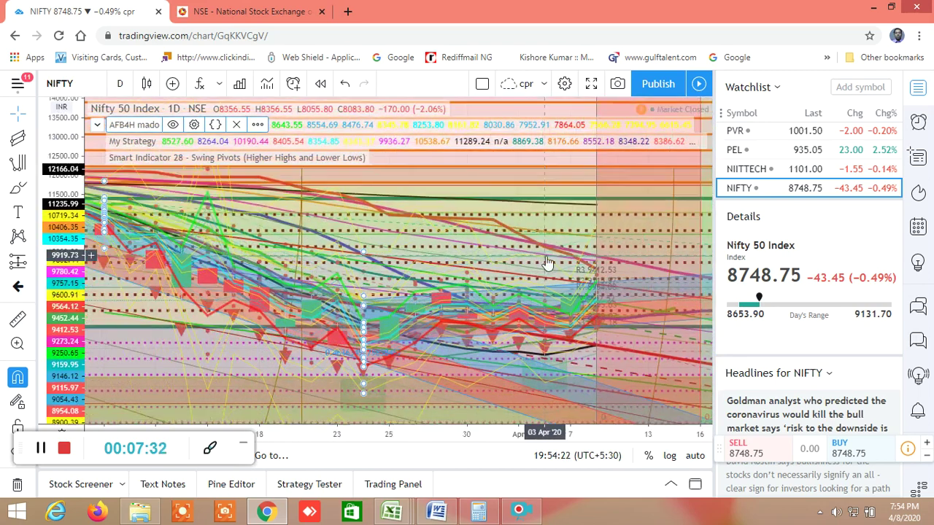
- Widen the Nifty chart back to January to examine the decline against the Fibonacci retracement levels, returning to the March–April range
scroll(343, 270, down, 3)
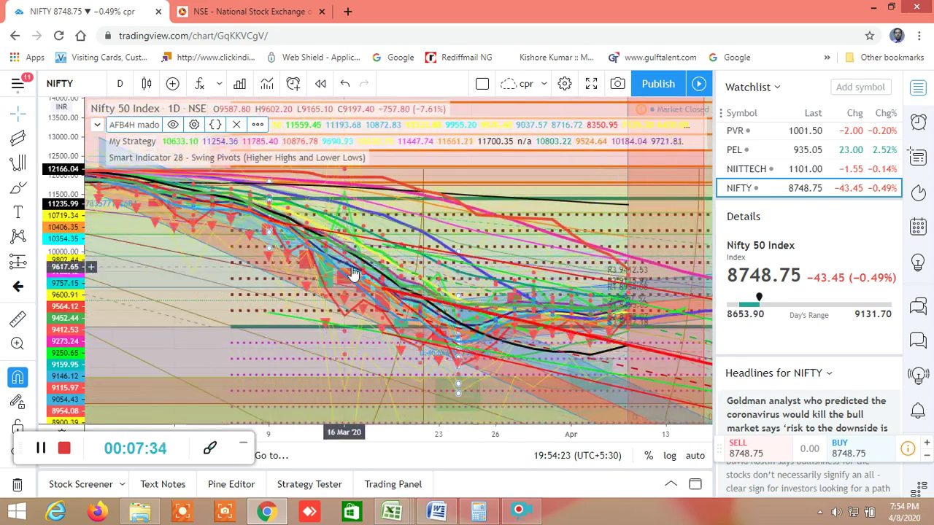
scroll(352, 274, down, 4)
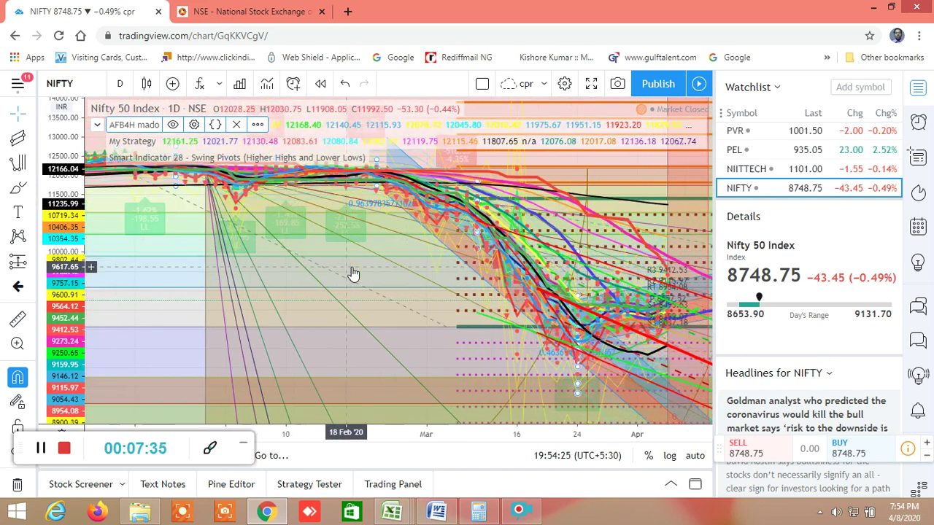
scroll(352, 274, down, 3)
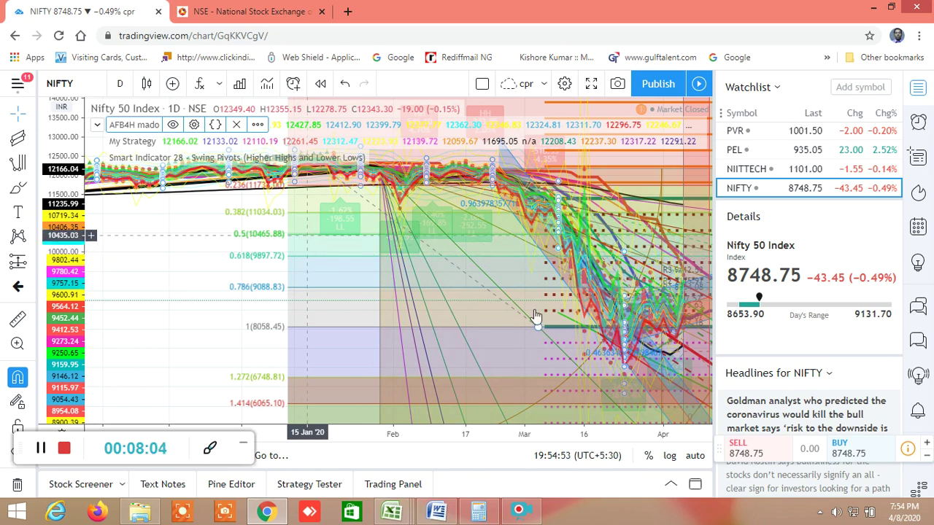
scroll(475, 317, up, 5)
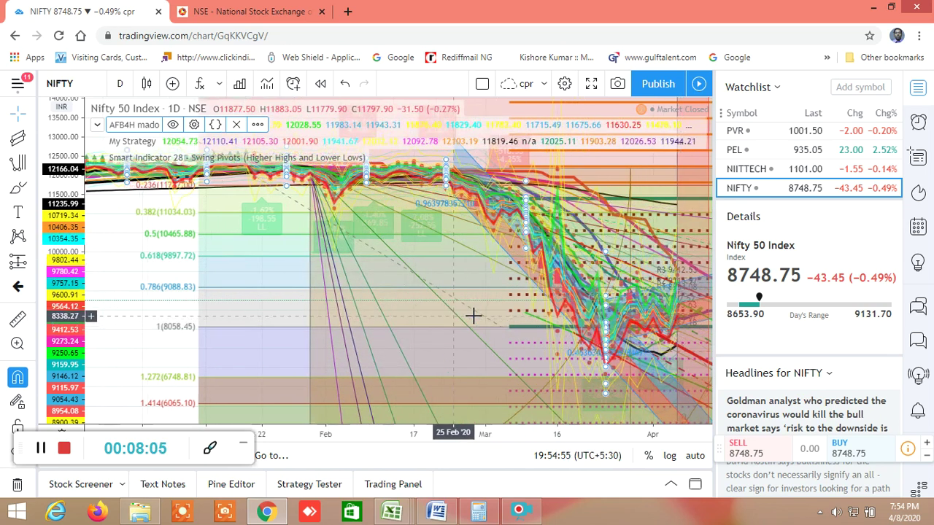
scroll(475, 317, up, 5)
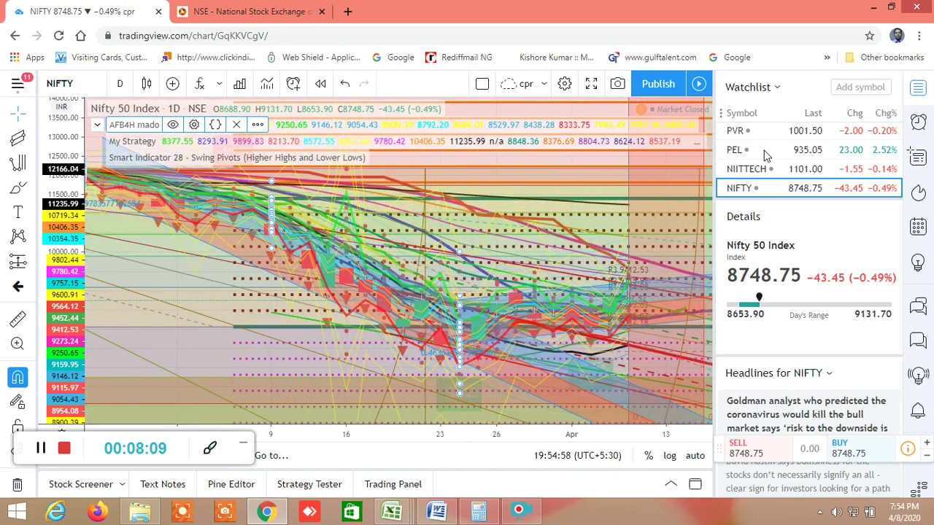
- Add the NSE index BANKNIFTY (NIFTY BANK) to the watchlist
scroll(766, 155, down, 5)
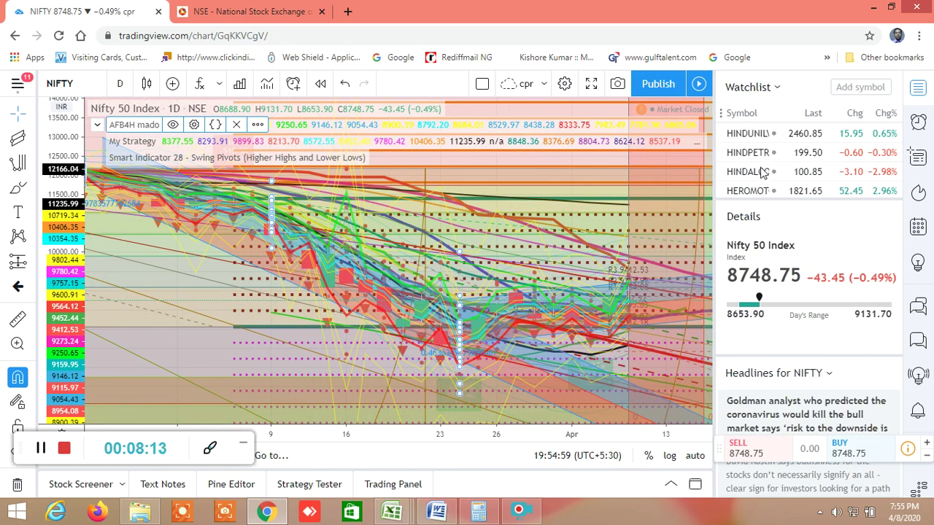
scroll(794, 136, up, 5)
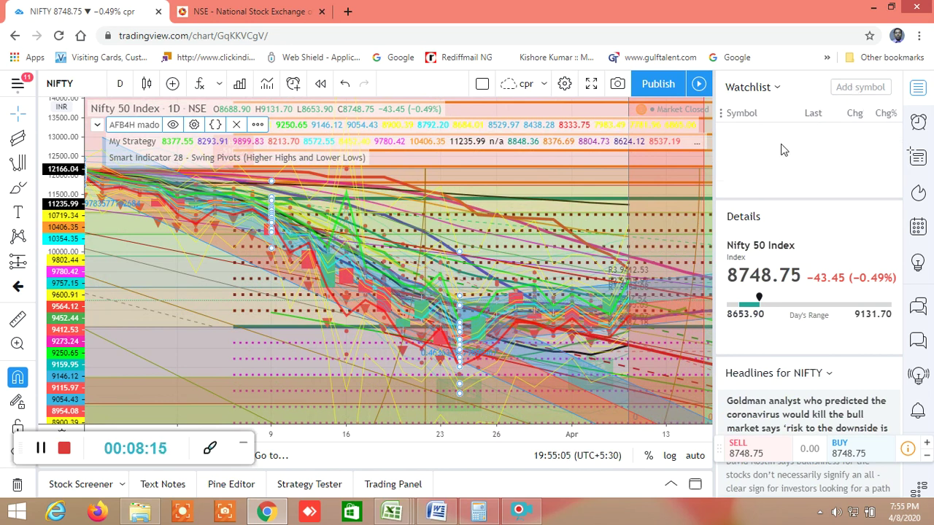
click(849, 86)
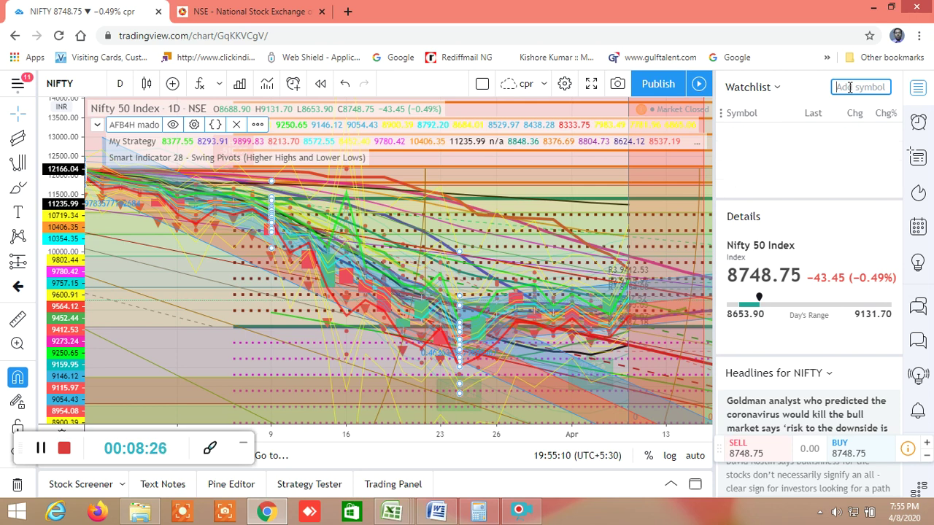
text(BANKNIFTY)
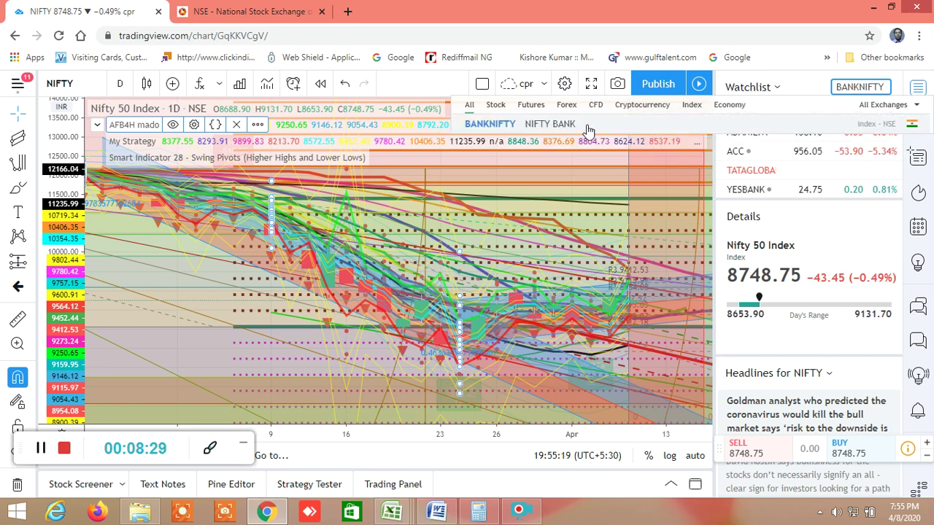
click(567, 127)
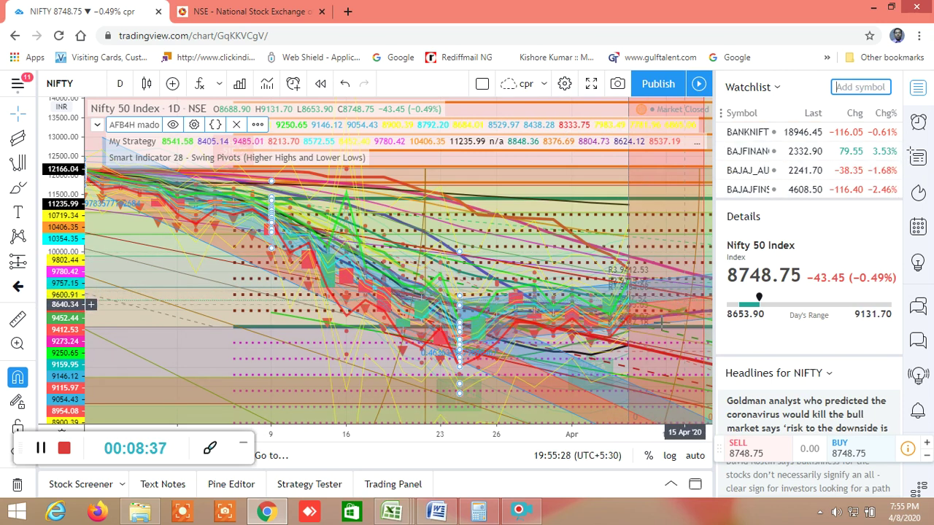
- Examine the Nifty channels and time zones projected beyond the latest candle through about 22 April
scroll(557, 353, up, 2)
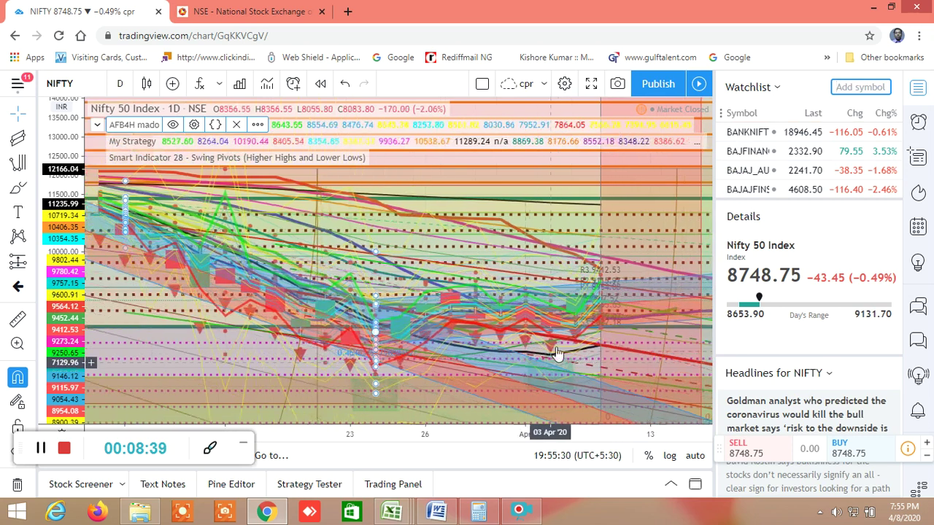
scroll(562, 343, up, 3)
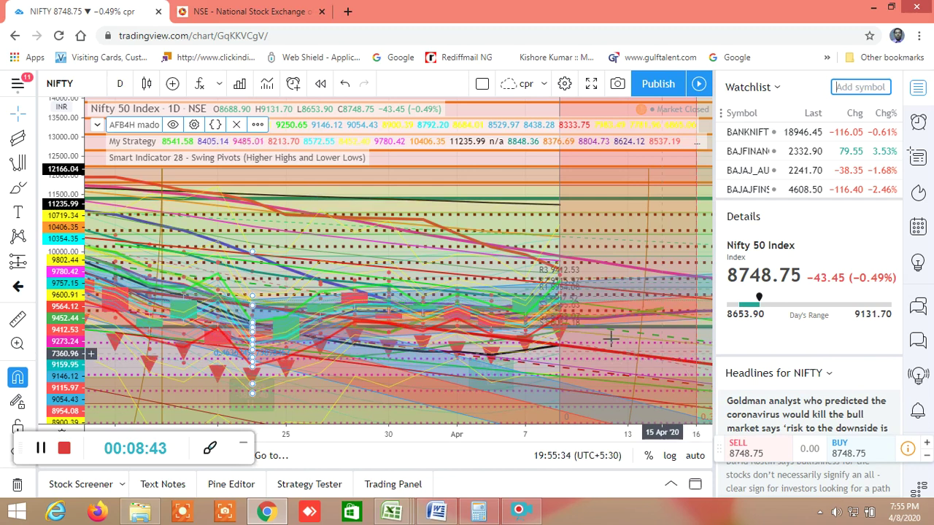
click(626, 375)
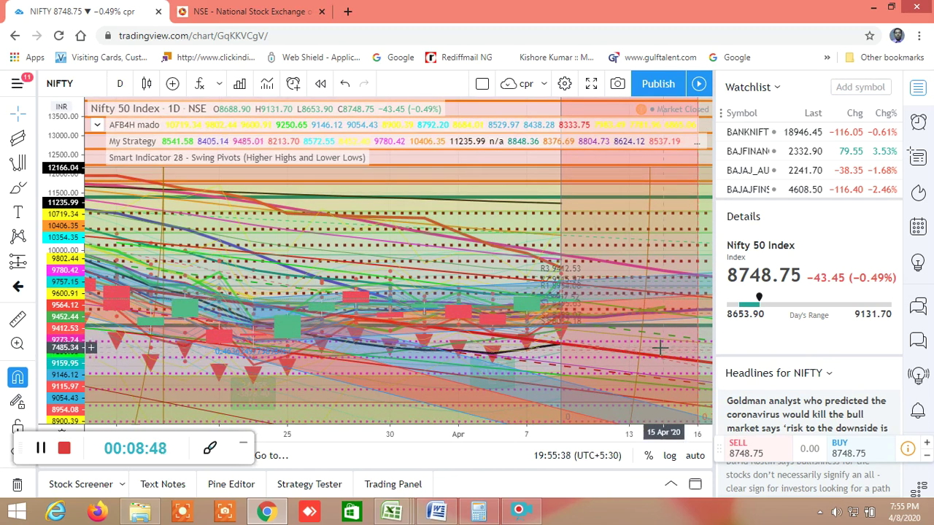
drag(671, 349, 577, 343)
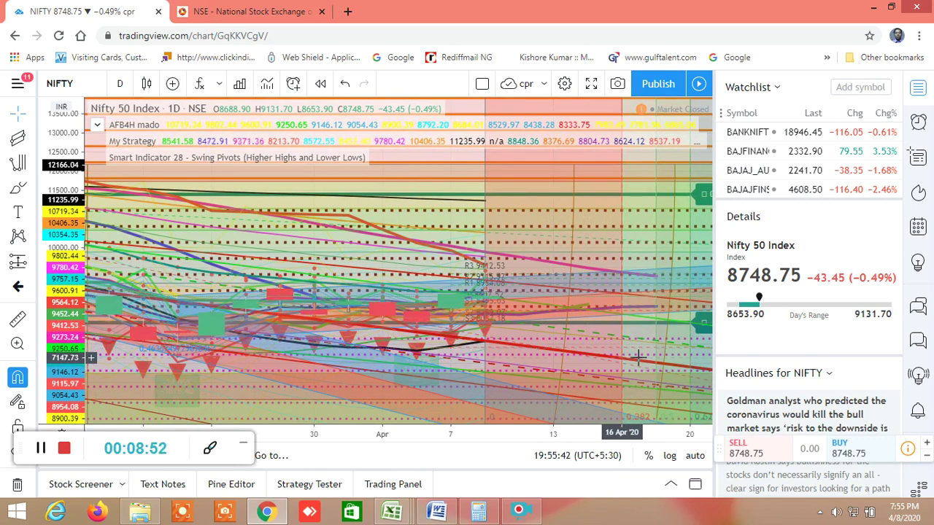
drag(594, 348, 460, 330)
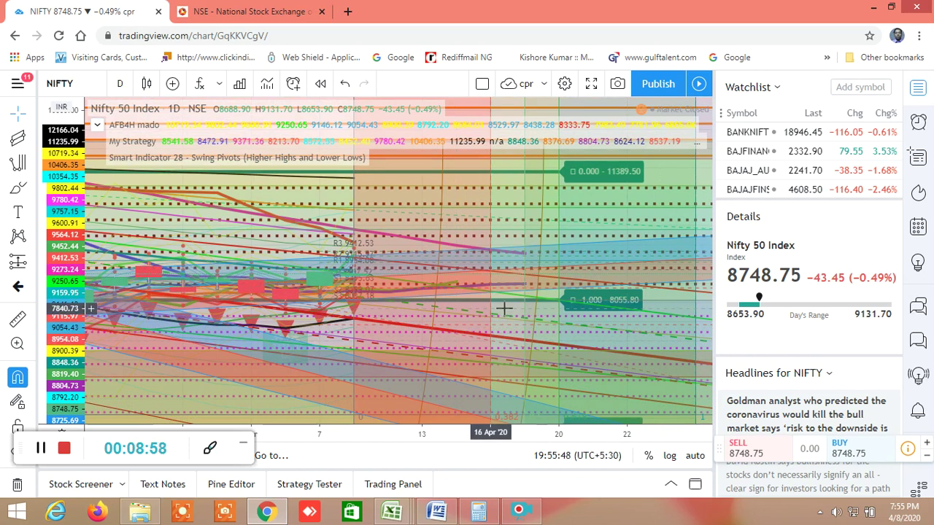
scroll(502, 314, down, 1)
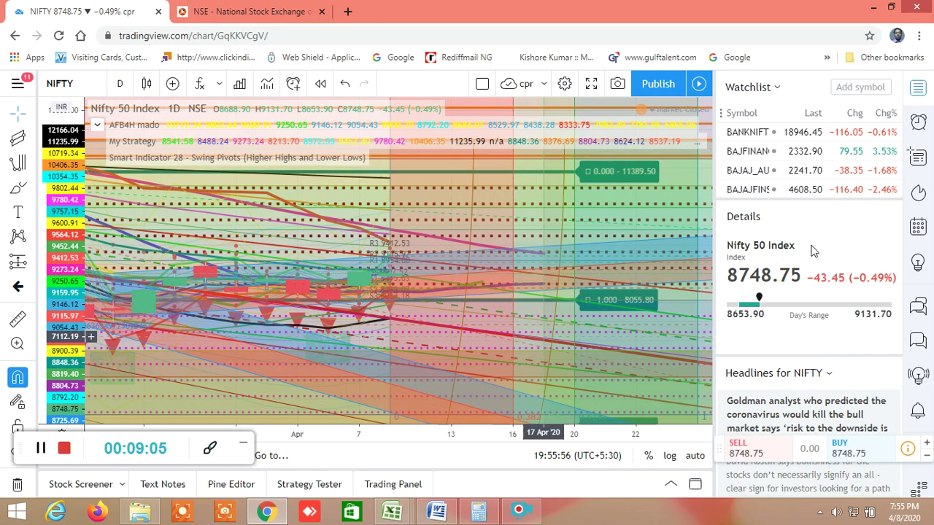
- Open the BANKNIFTY daily chart from the watchlist and stretch its price scale for a close view of the April candles
click(757, 138)
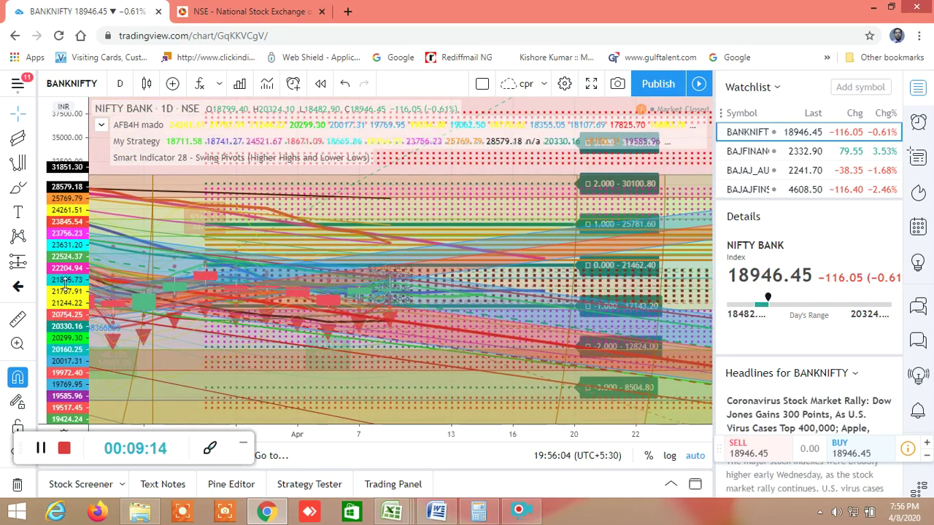
drag(66, 281, 73, 228)
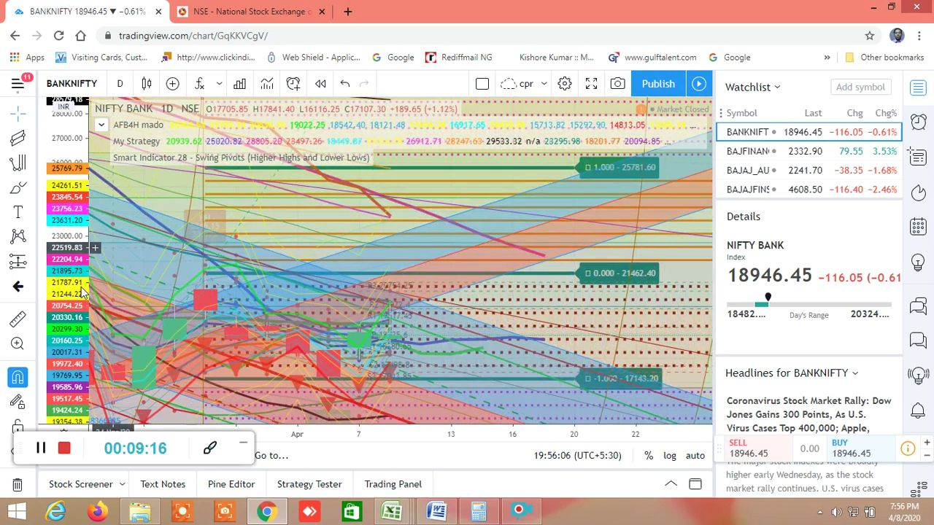
drag(82, 292, 77, 232)
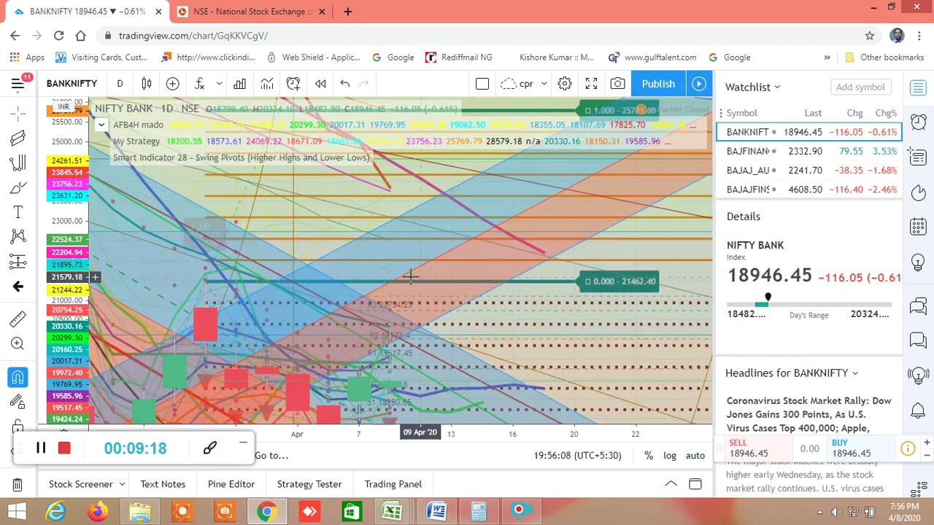
scroll(410, 276, up, 2)
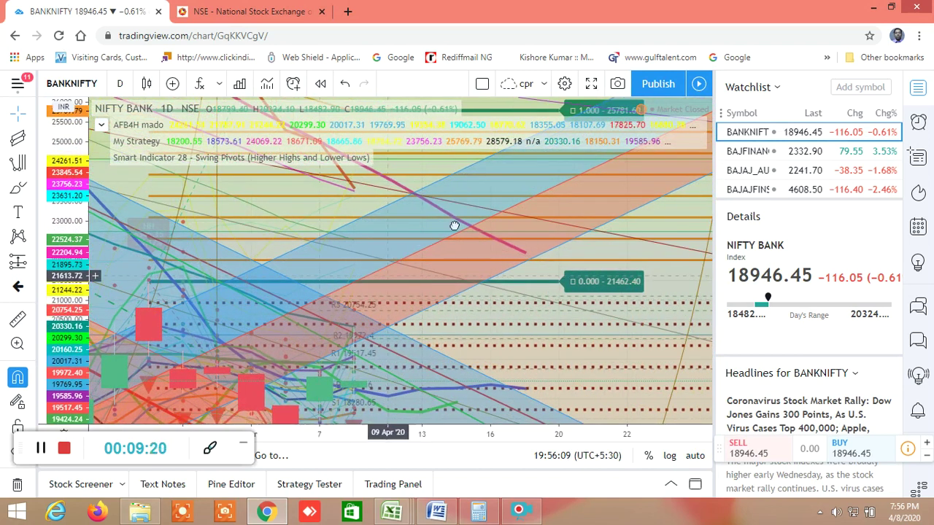
drag(455, 225, 546, 116)
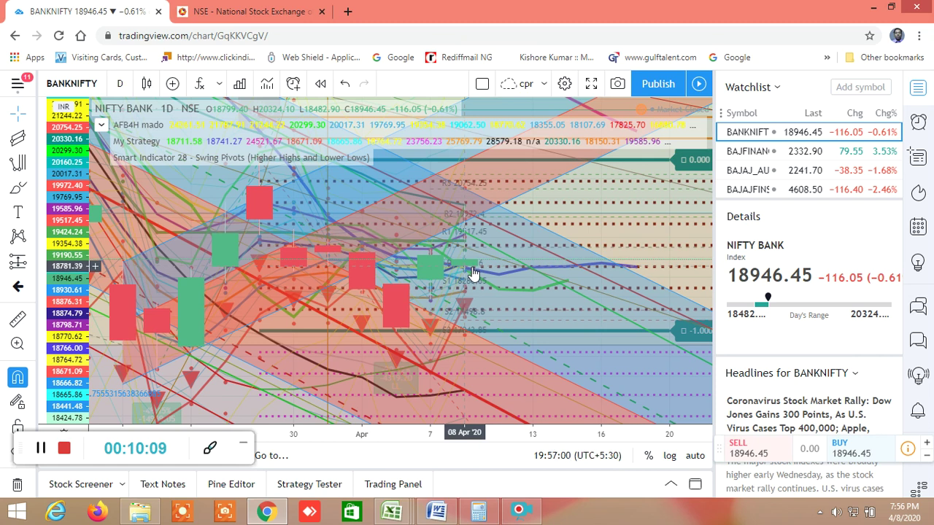
- Examine the latest Bank Nifty candle against the R1–R3 and S1–S3 pivots, the crossing channels and the strategy indicator lines
click(475, 224)
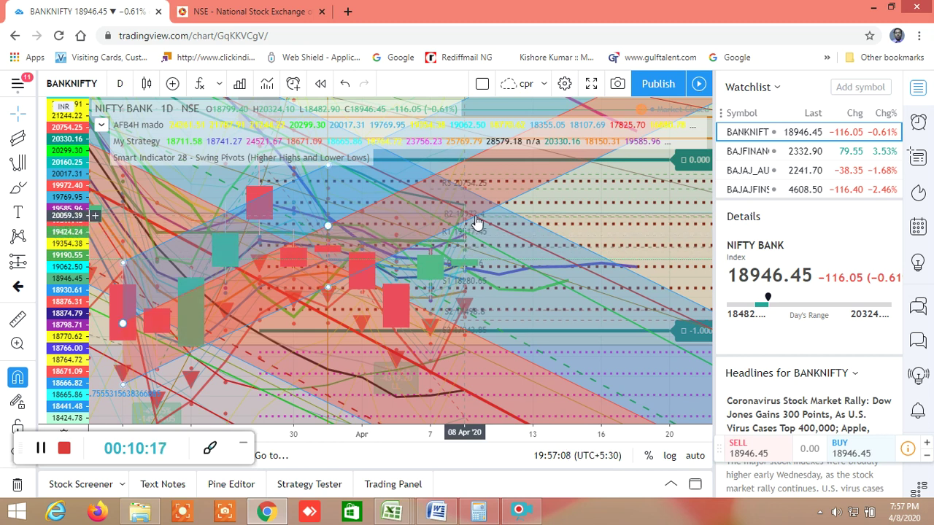
click(480, 217)
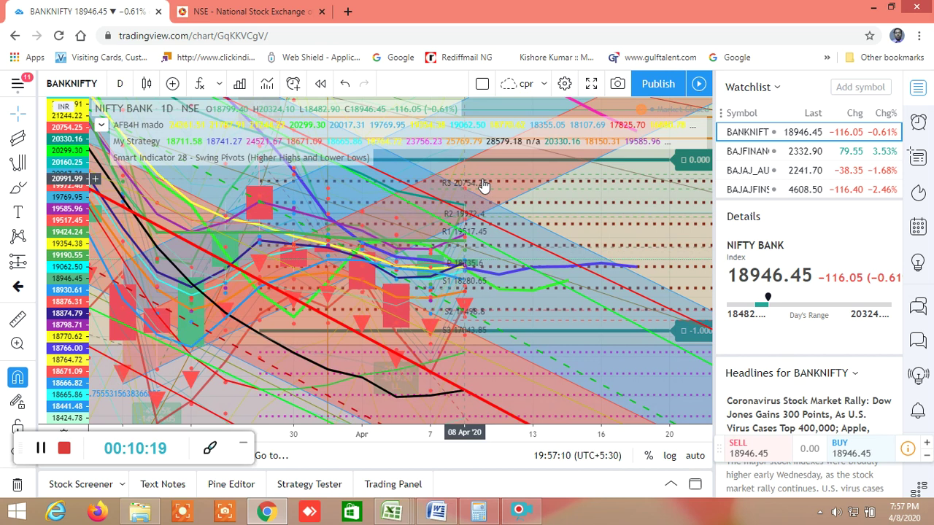
click(488, 167)
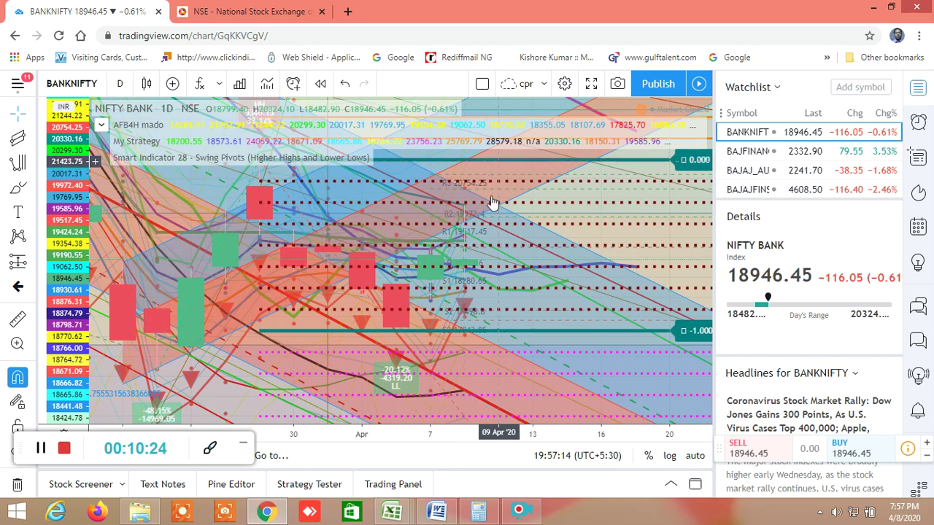
click(492, 300)
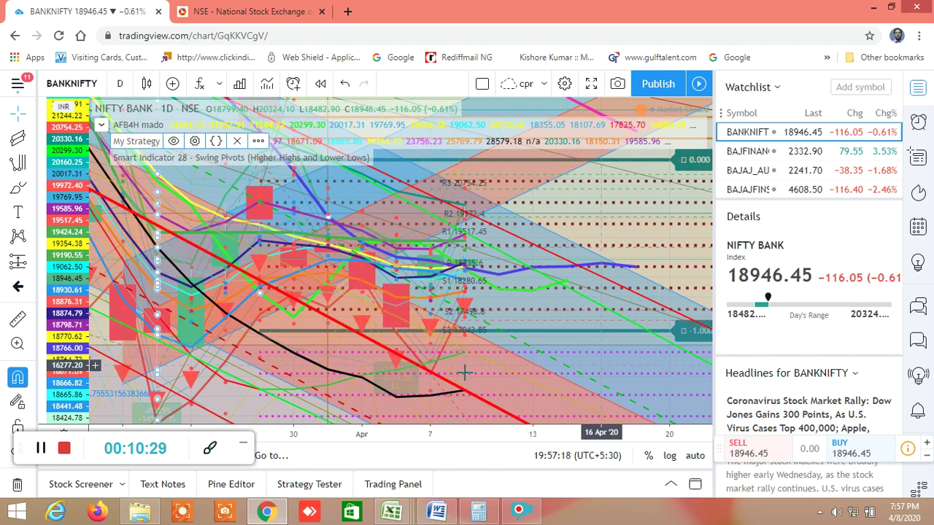
click(561, 167)
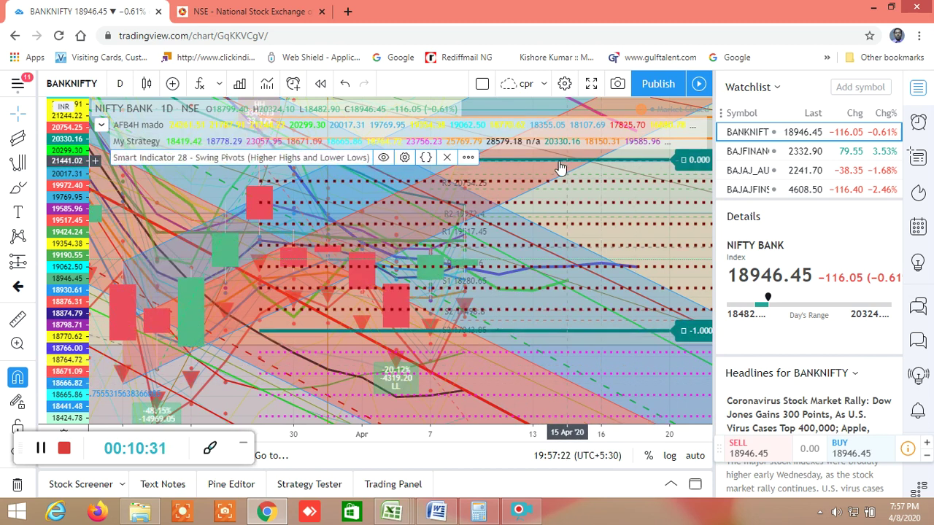
drag(463, 374, 520, 359)
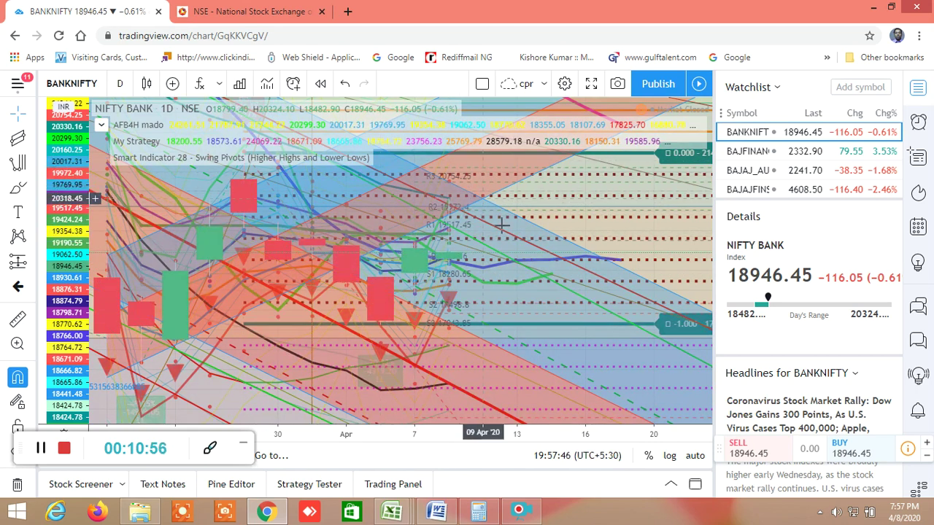
- Switch to the NSE option chain for NIFTY, briefly bring up the calculator, and examine call and put open interest across the strikes
click(284, 16)
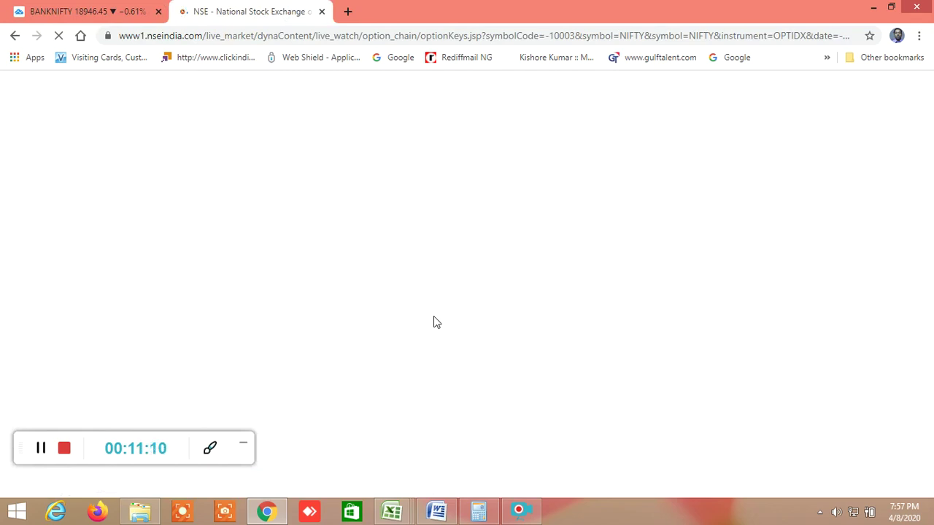
click(480, 510)
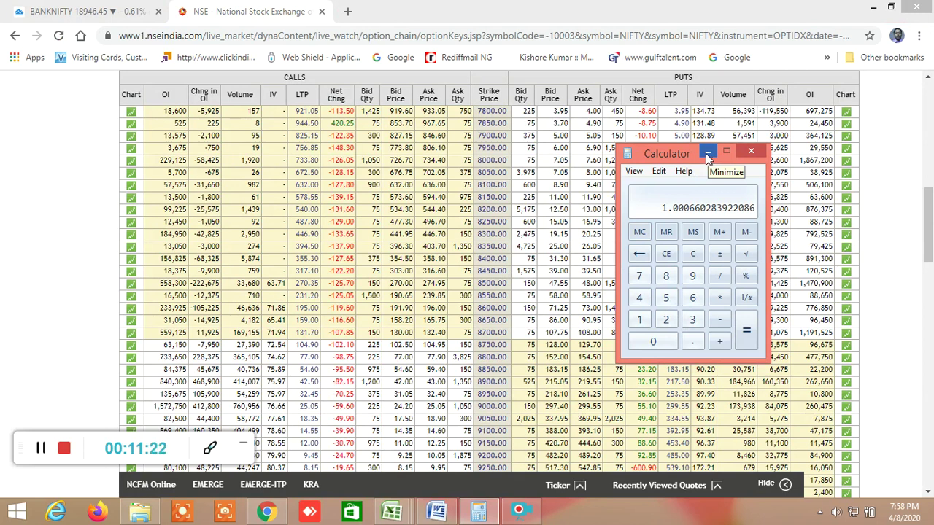
click(707, 153)
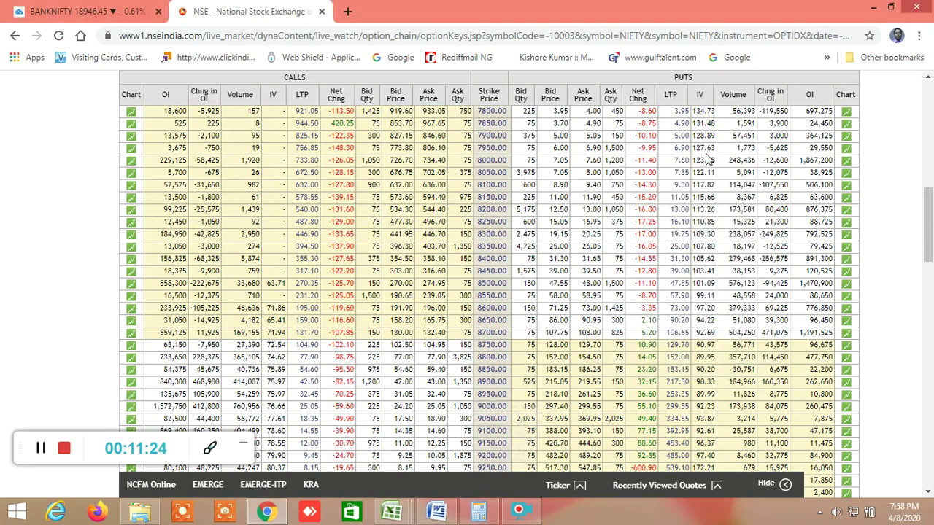
scroll(524, 370, down, 2)
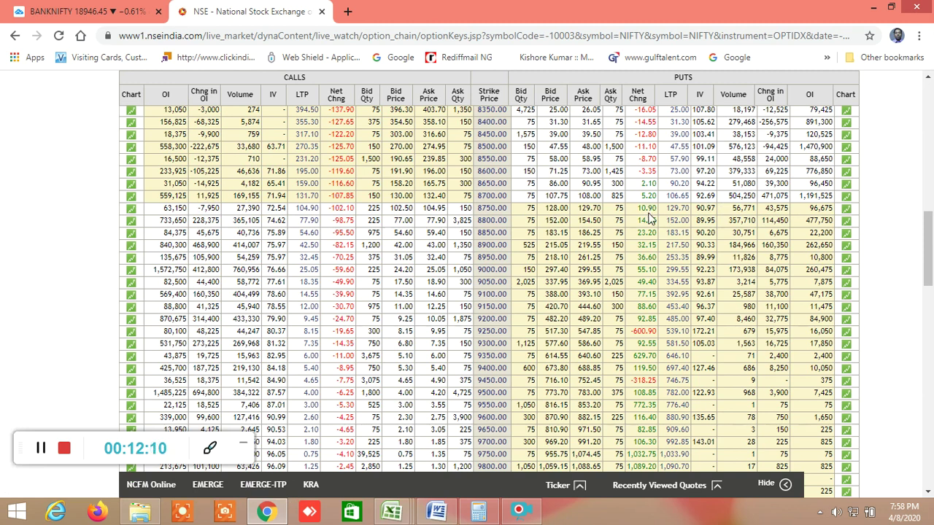
- Change the NSE option chain's index to BANKNIFTY
scroll(642, 259, up, 10)
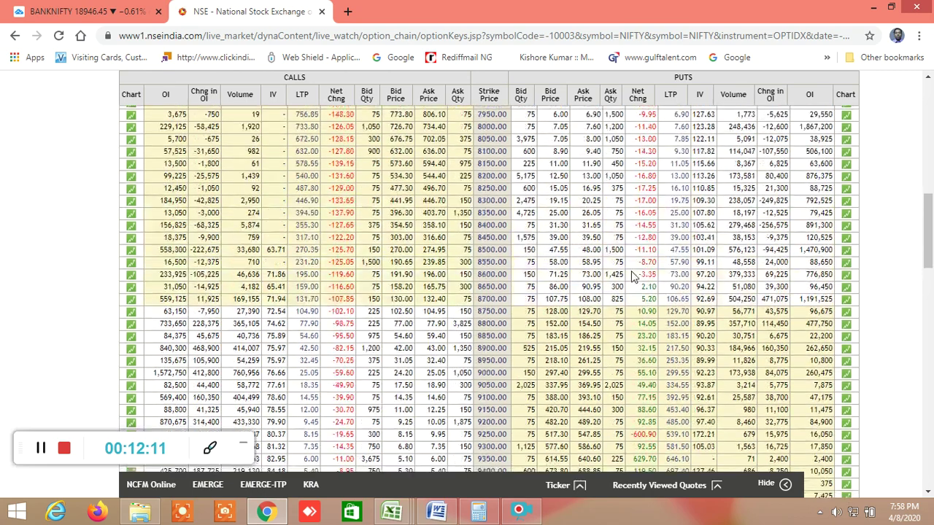
scroll(633, 275, up, 4)
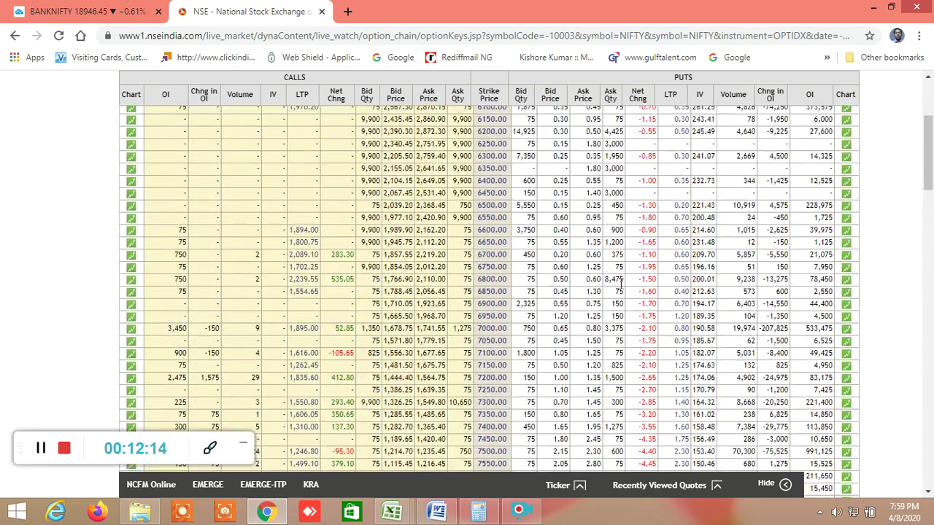
click(268, 246)
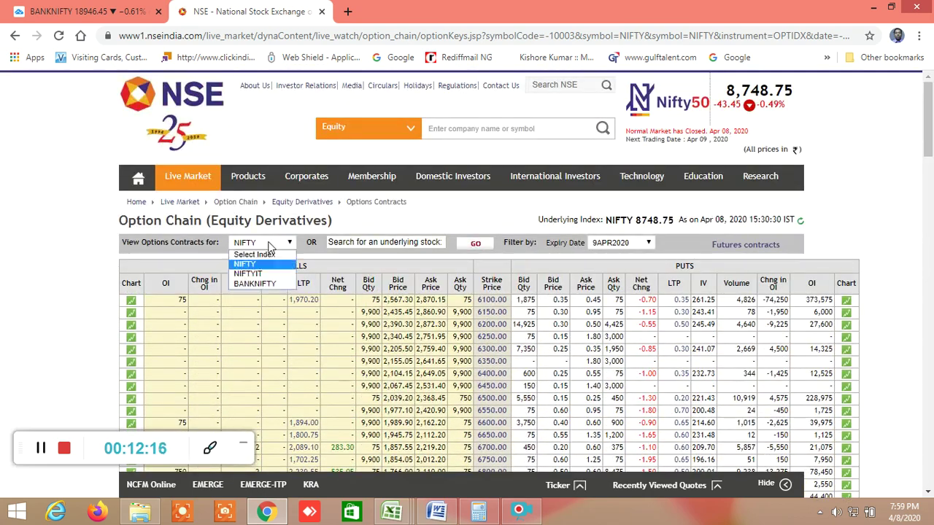
click(272, 287)
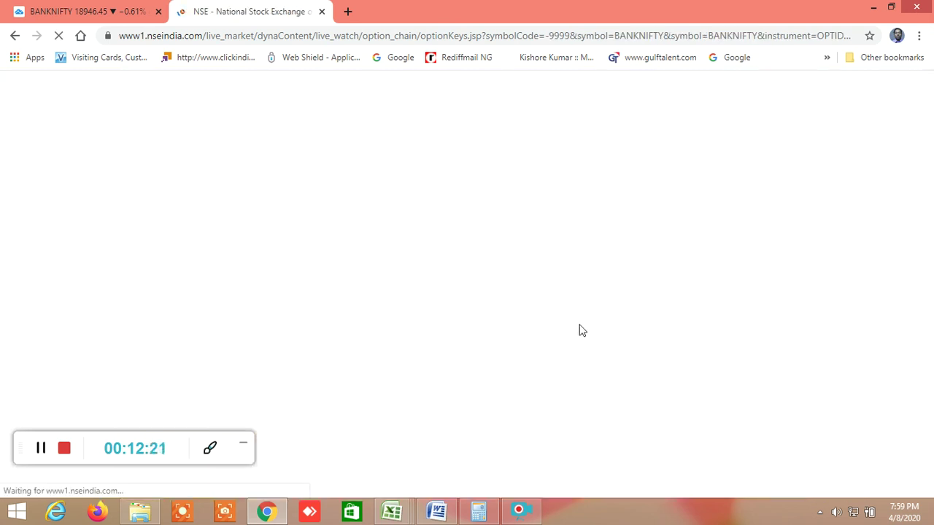
- Examine BANKNIFTY call and put open interest, changes in open interest and implied volatility across the strikes around 17100 to 21100
scroll(582, 331, down, 6)
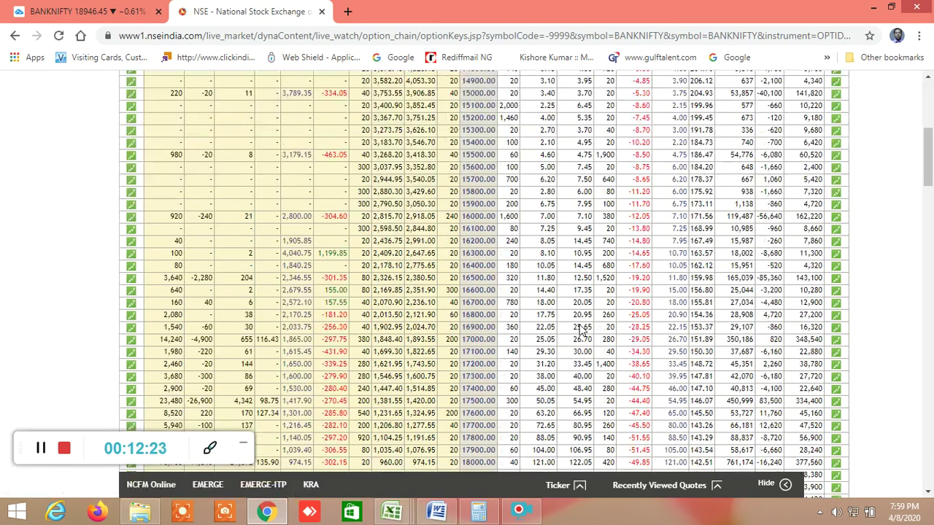
scroll(582, 327, down, 4)
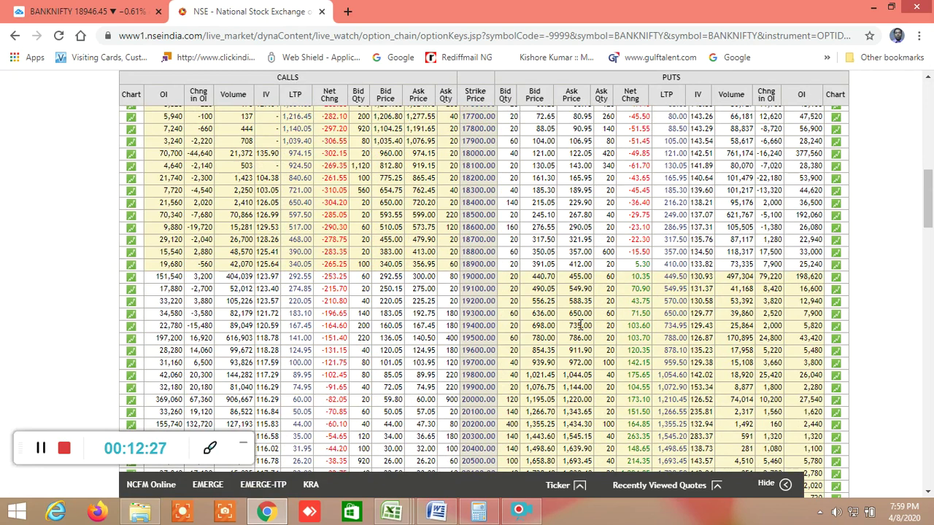
scroll(581, 327, down, 1)
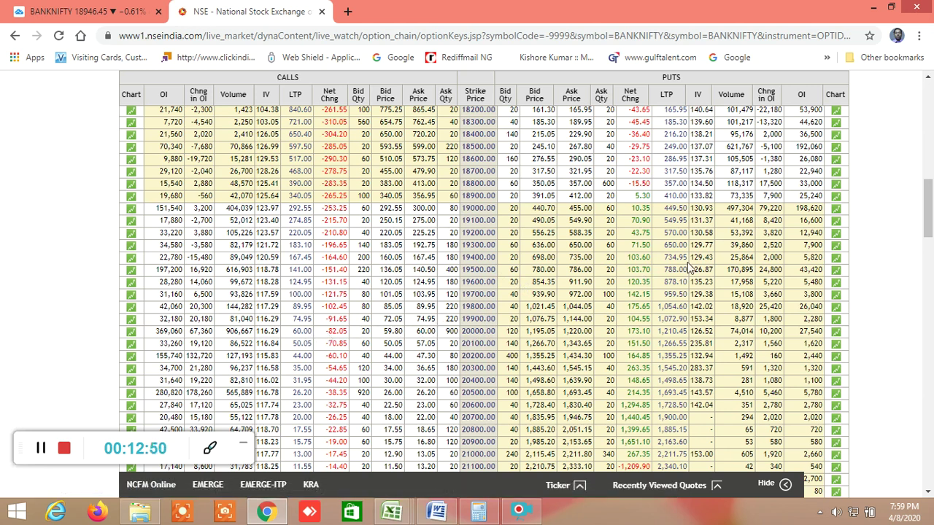
scroll(697, 265, up, 2)
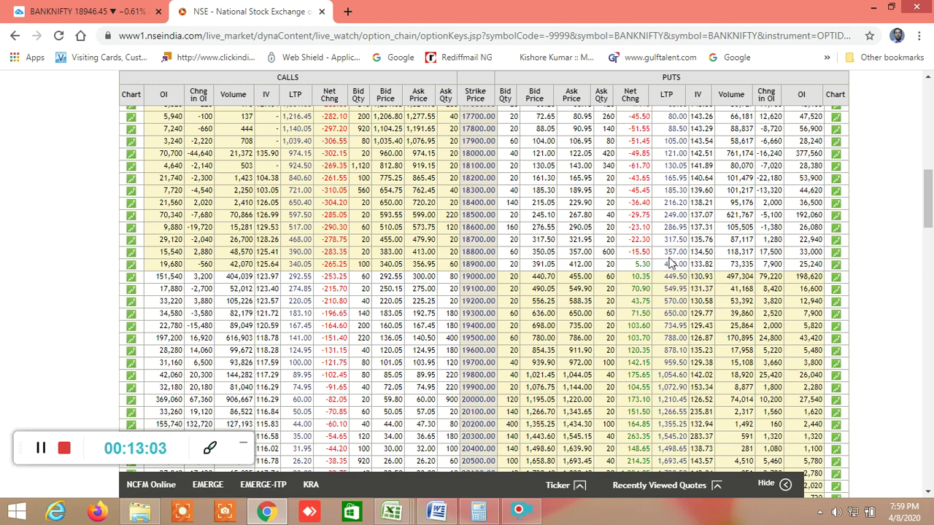
scroll(678, 278, up, 1)
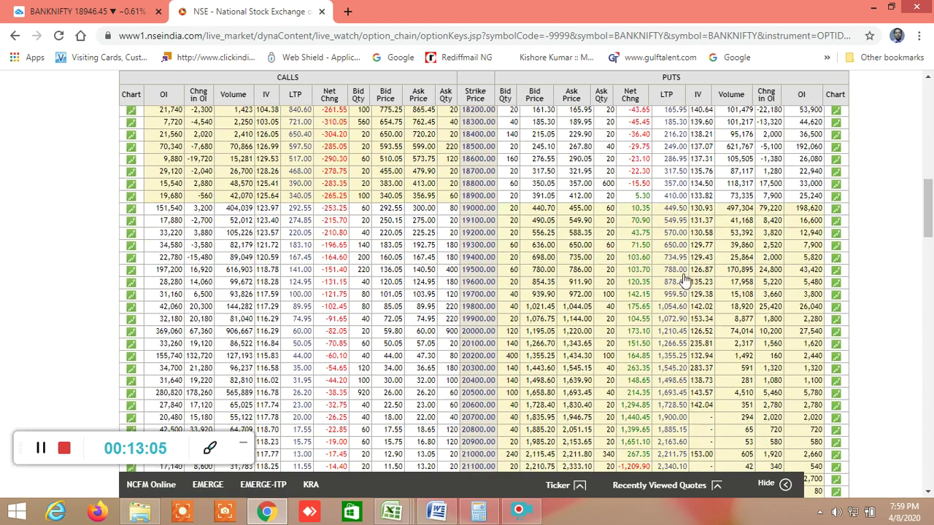
scroll(645, 280, up, 1)
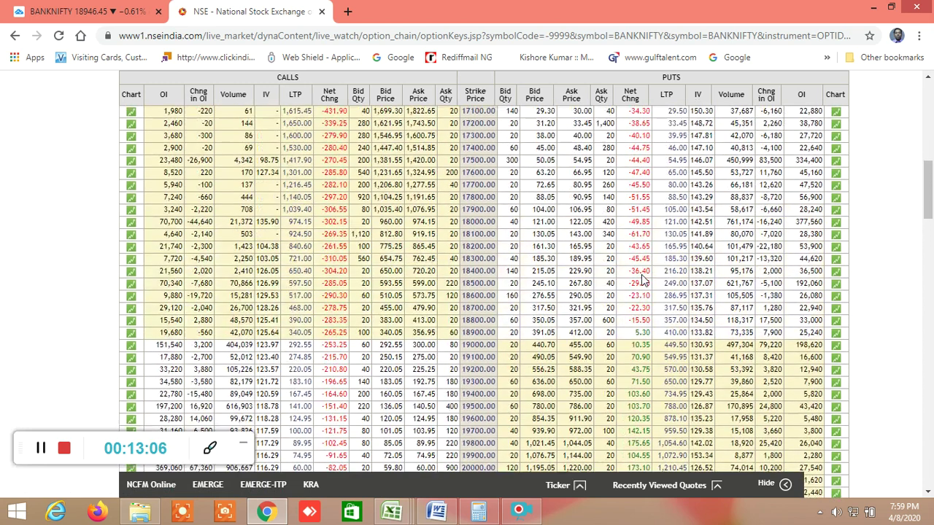
- Switch to the WORKING FILE workbook in Excel, check the BANKNIFTY winning probabilities on OPTION CHAIN IV, and return to the browser's option chain
click(392, 511)
click(541, 461)
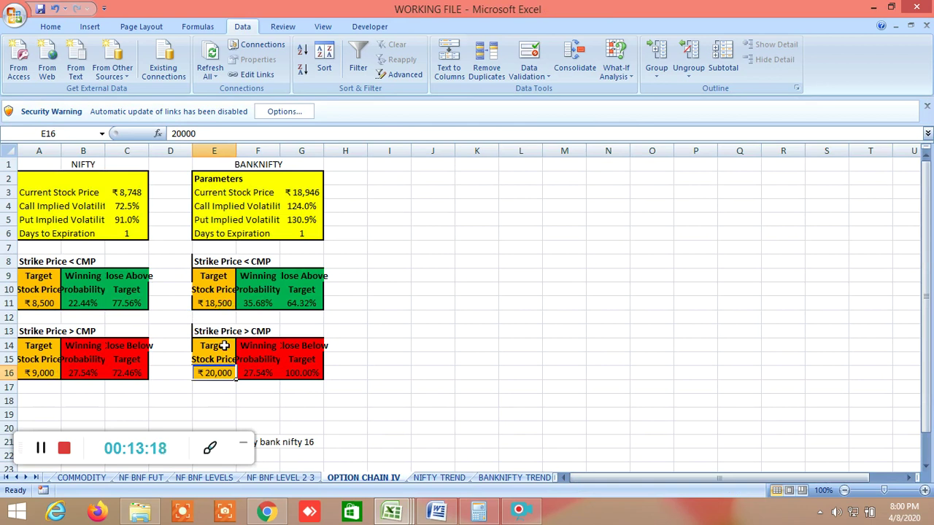
mouse_move(400, 517)
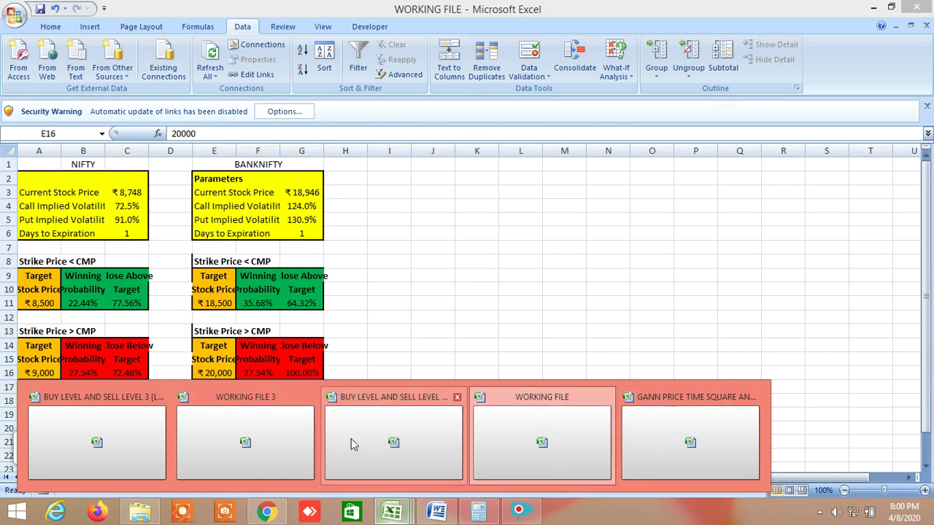
click(267, 511)
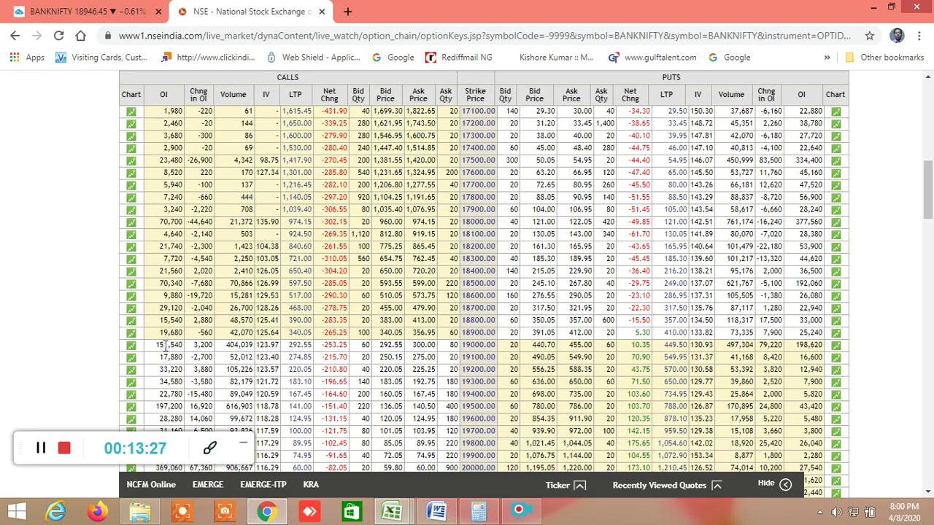
- Switch to File Explorer, find the GANN files in the Downloads folder and open the GANN 360 ANALYSIS workbook
click(140, 511)
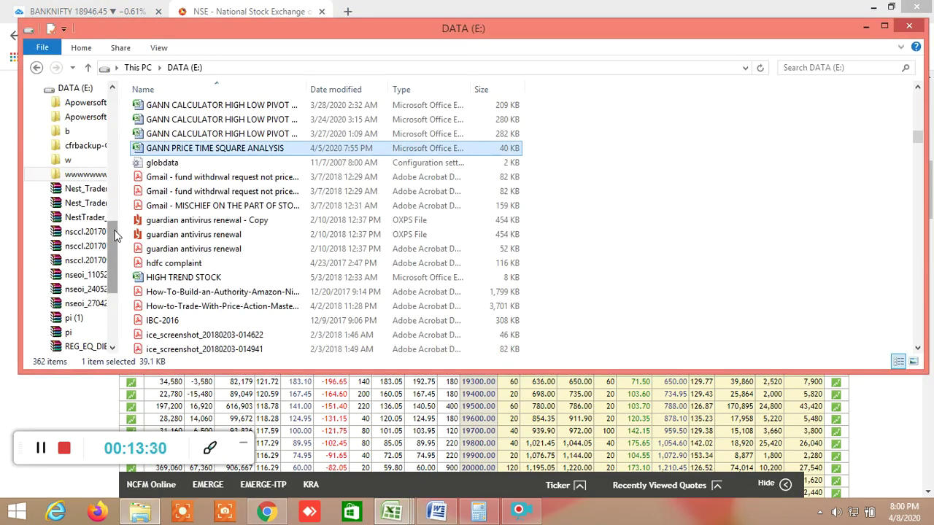
drag(113, 232, 107, 199)
scroll(107, 198, up, 2)
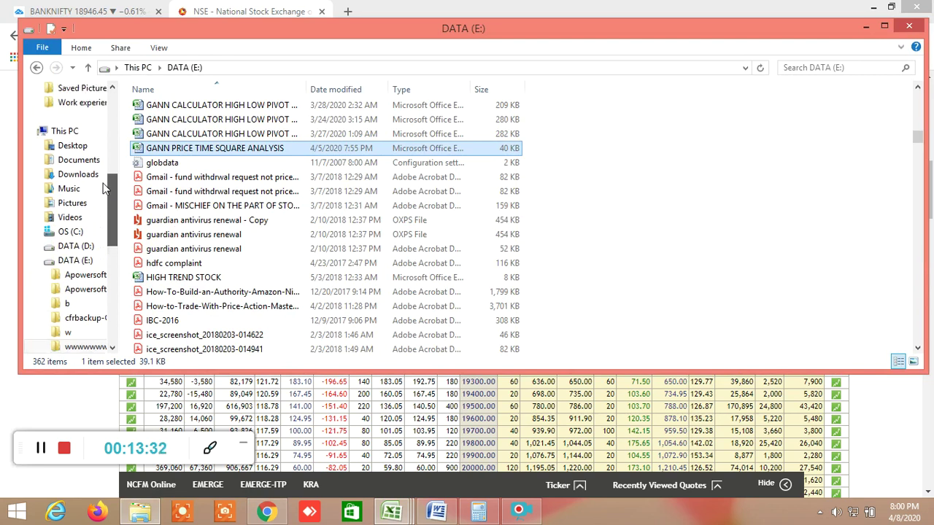
click(73, 175)
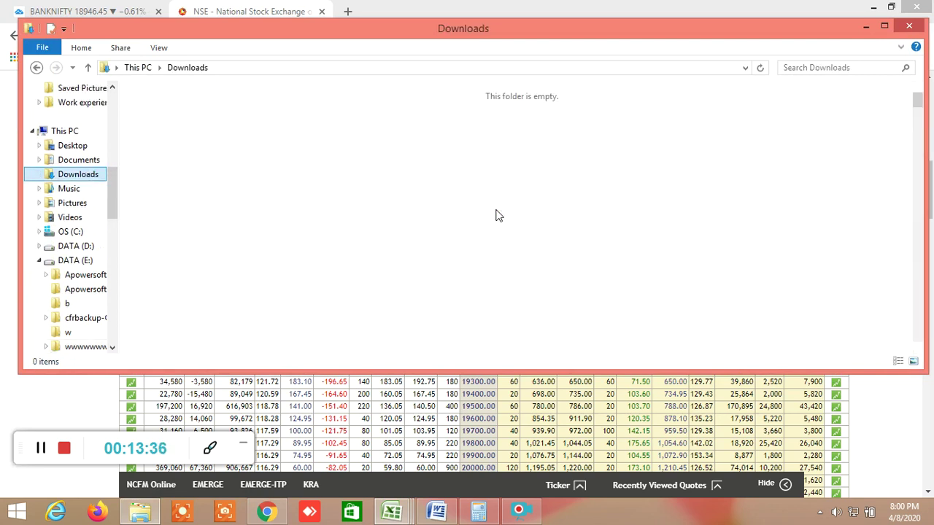
click(743, 201)
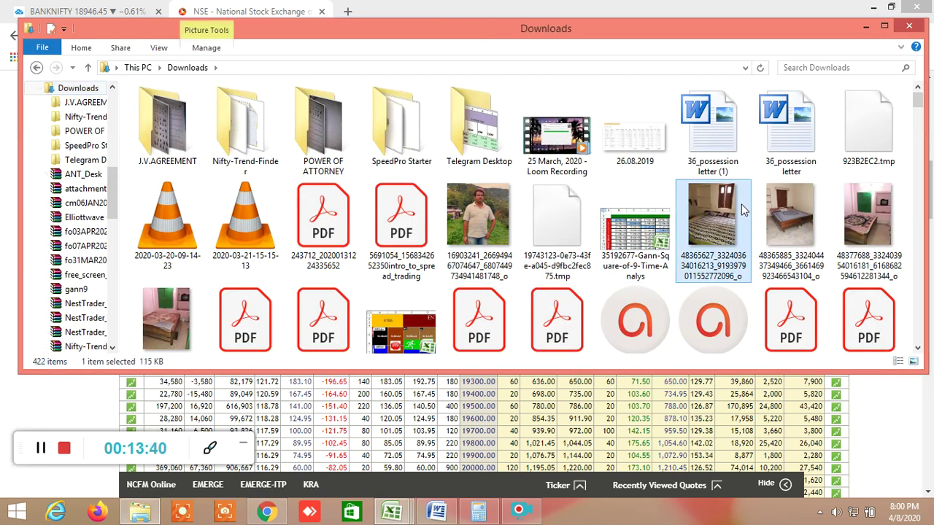
text(gann)
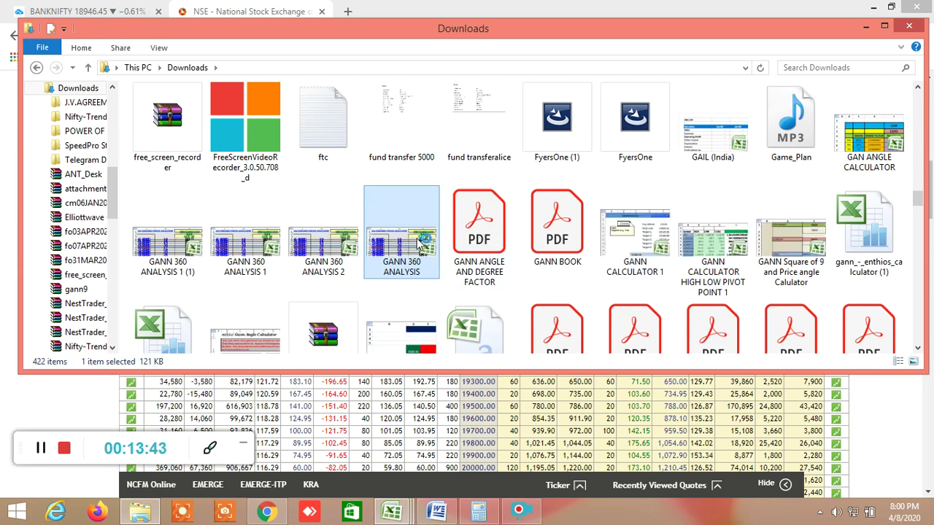
double_click(420, 243)
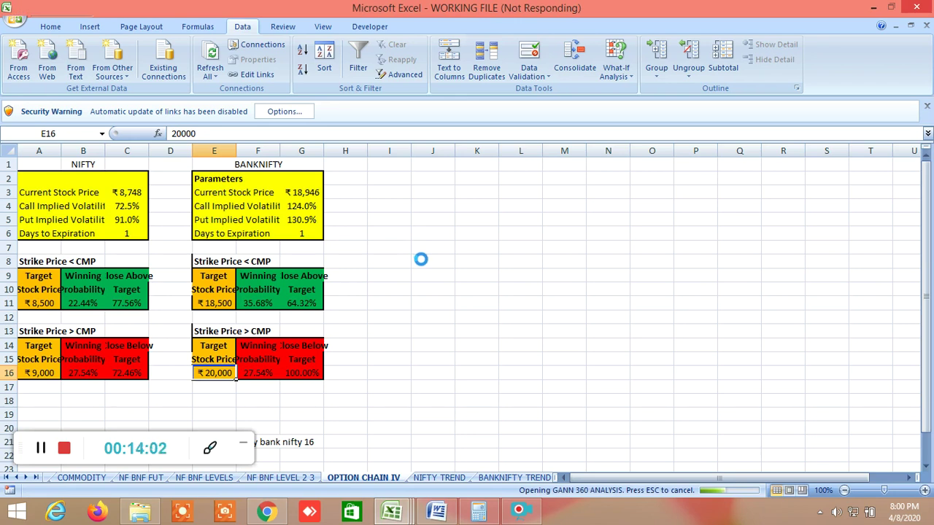
- Try to bring the GANN 360 ANALYSIS workbook to the front while Excel is still loading it
mouse_move(403, 516)
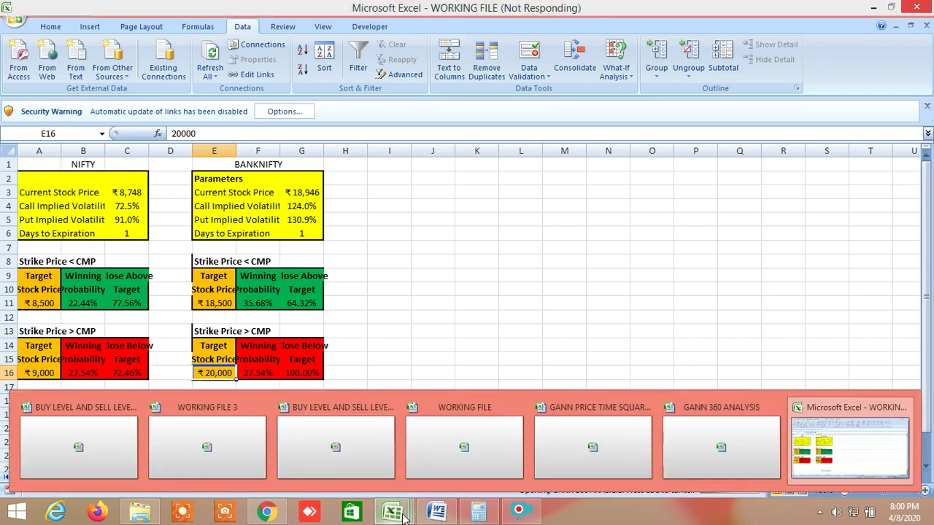
click(721, 449)
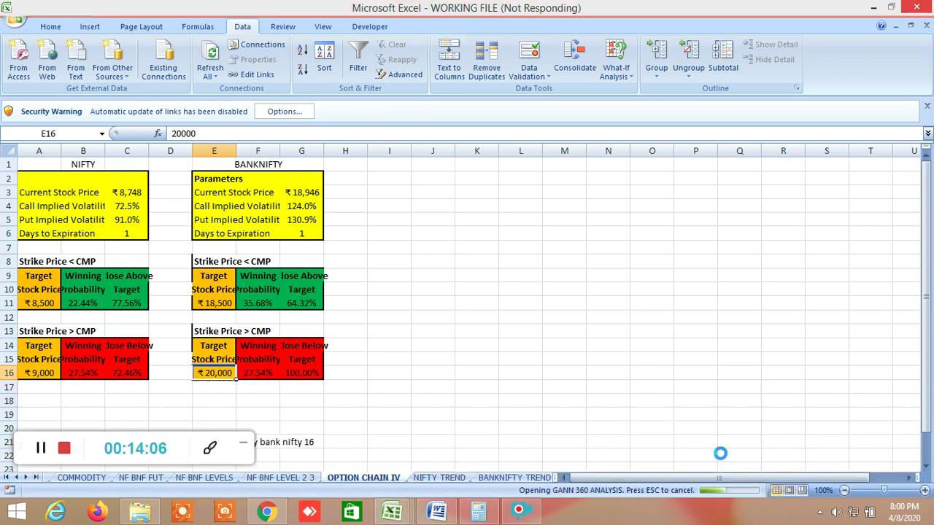
mouse_move(390, 515)
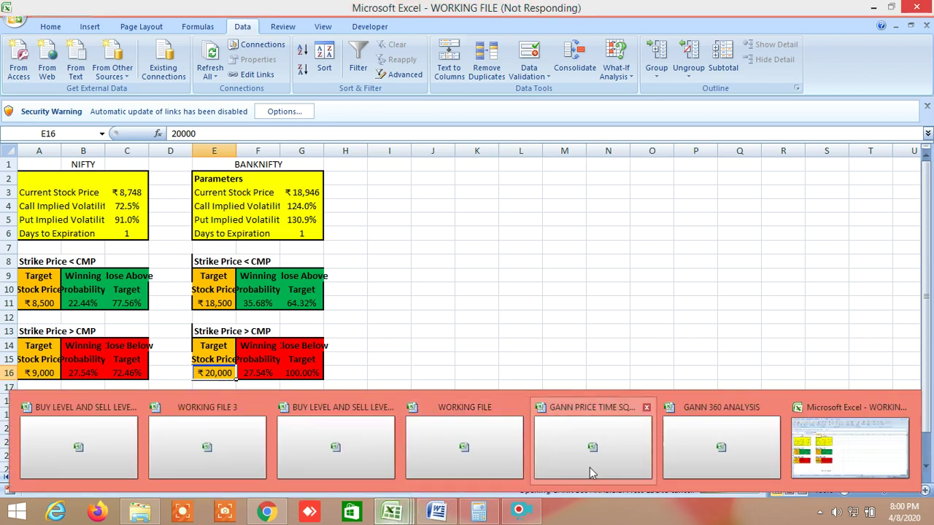
click(706, 453)
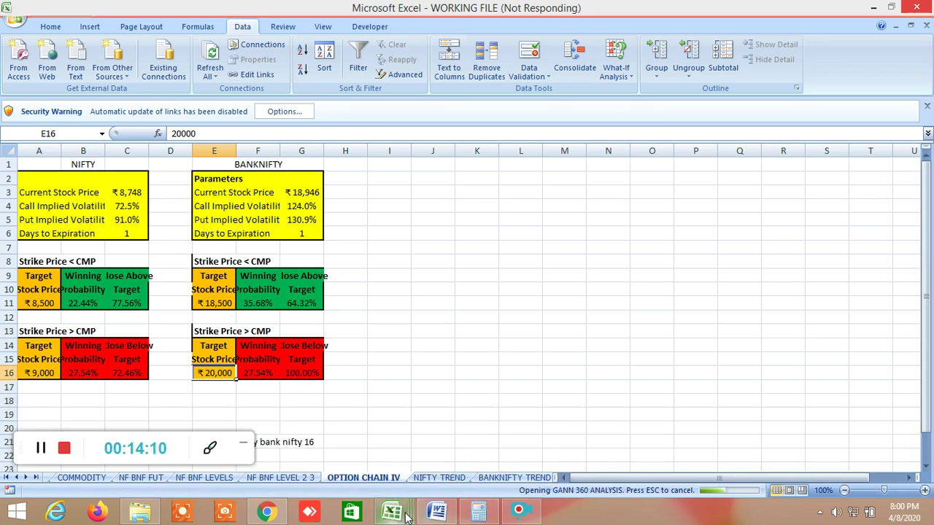
click(708, 446)
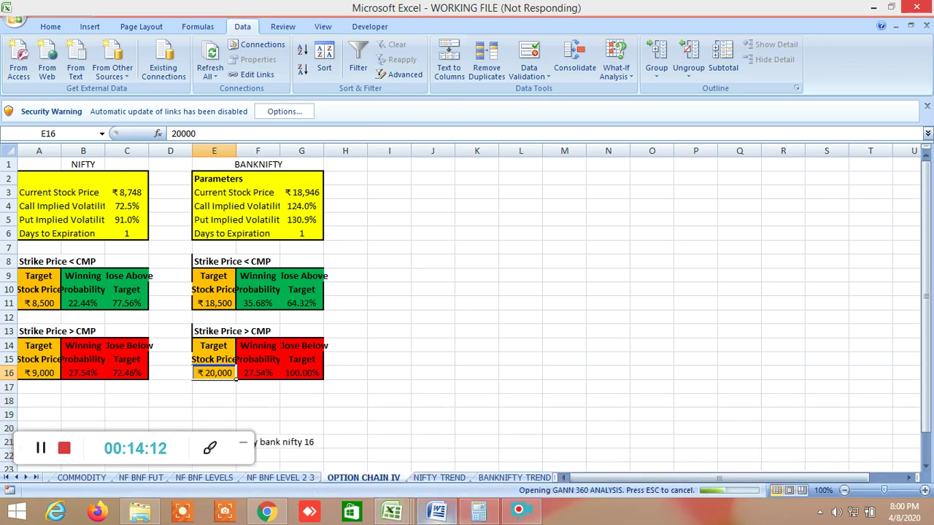
click(705, 437)
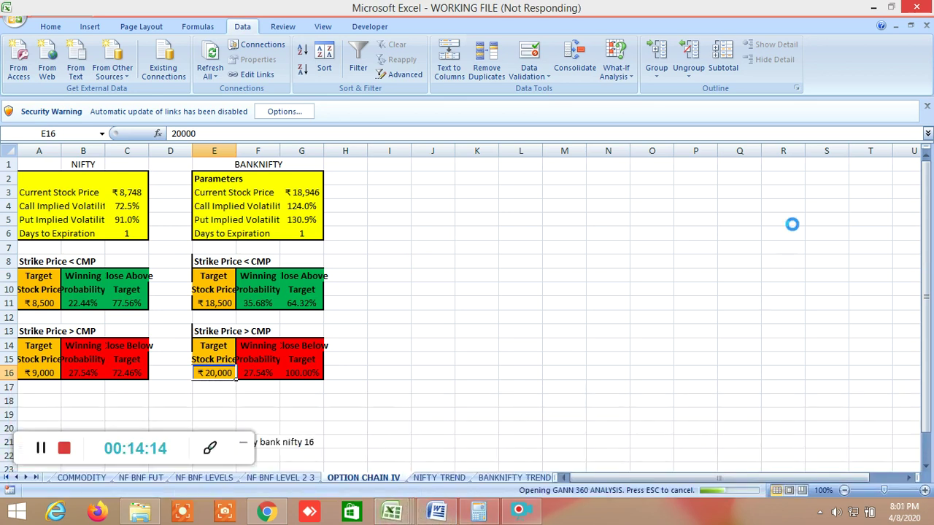
- Minimize the Excel, Downloads folder and browser windows
click(874, 8)
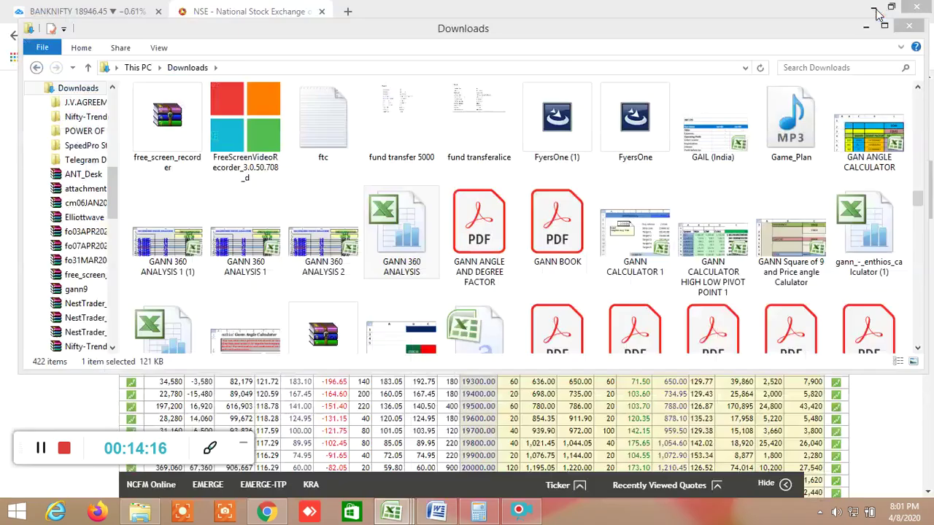
click(867, 27)
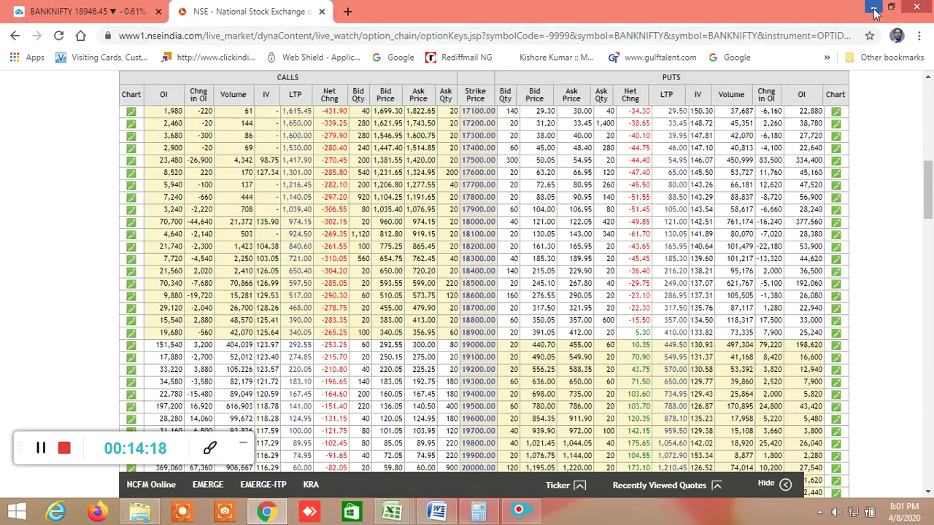
click(874, 10)
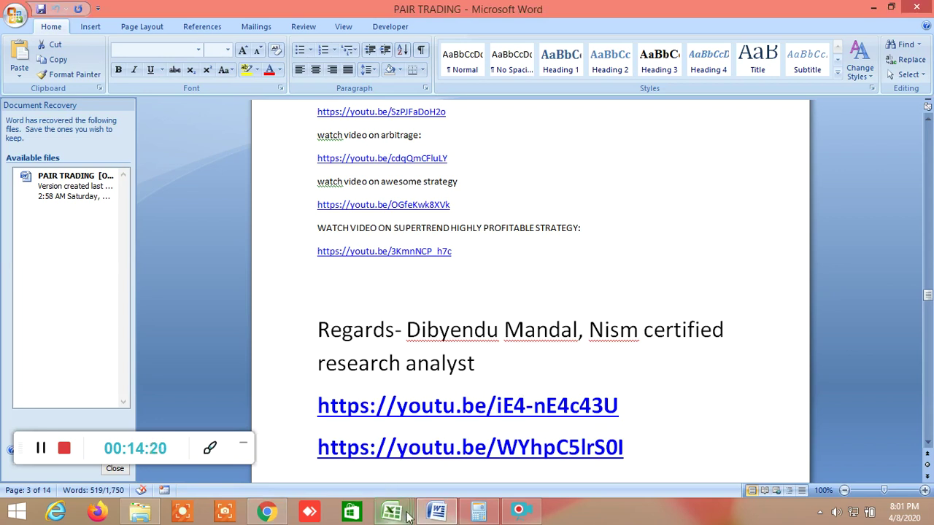
- Switch back to Excel and bring the GANN 360 ANALYSIS workbook into view, minimizing the WORKING FILE window
mouse_move(391, 511)
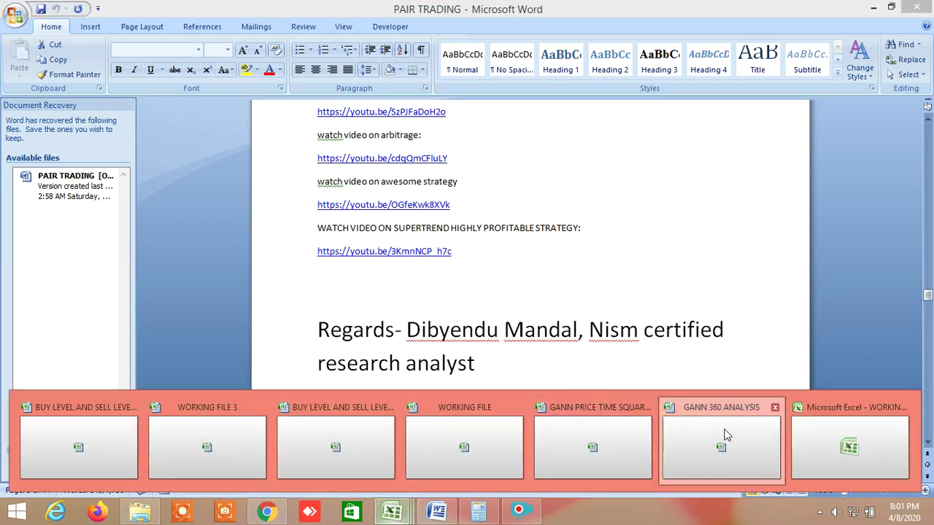
click(879, 454)
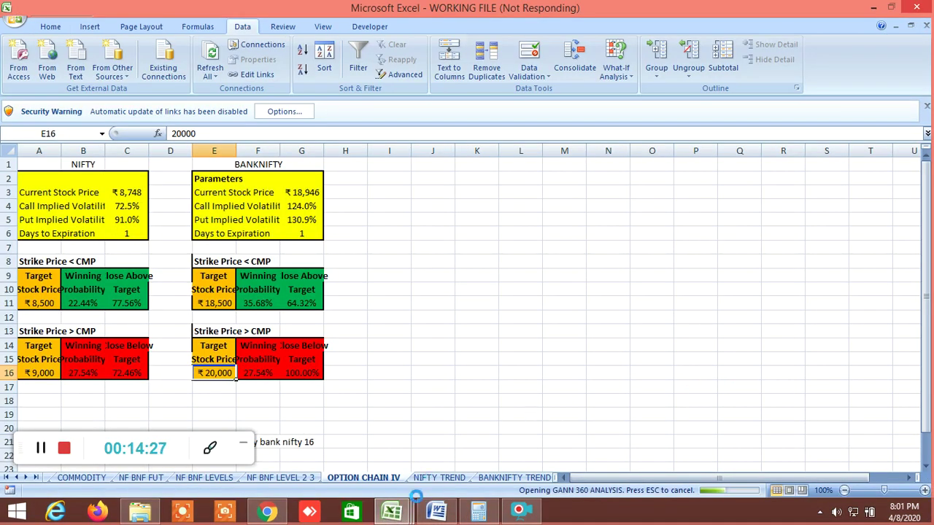
mouse_move(400, 517)
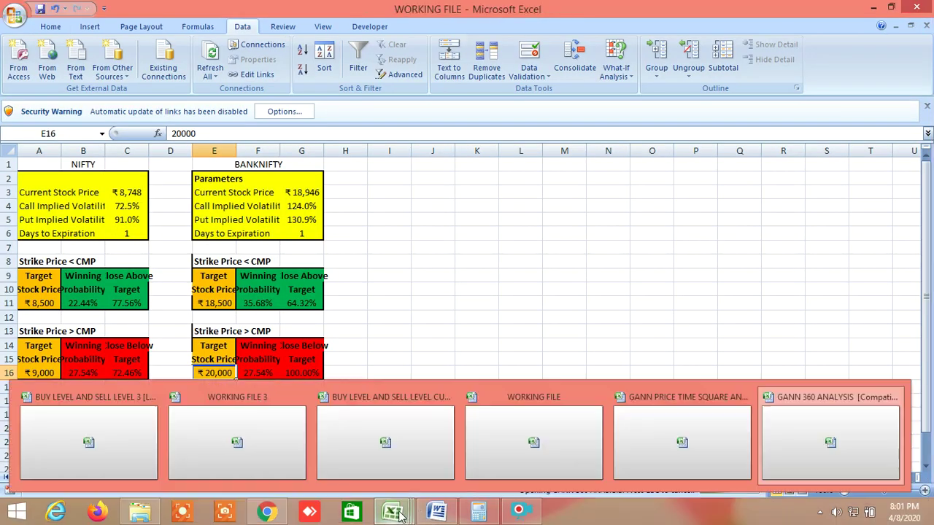
click(689, 443)
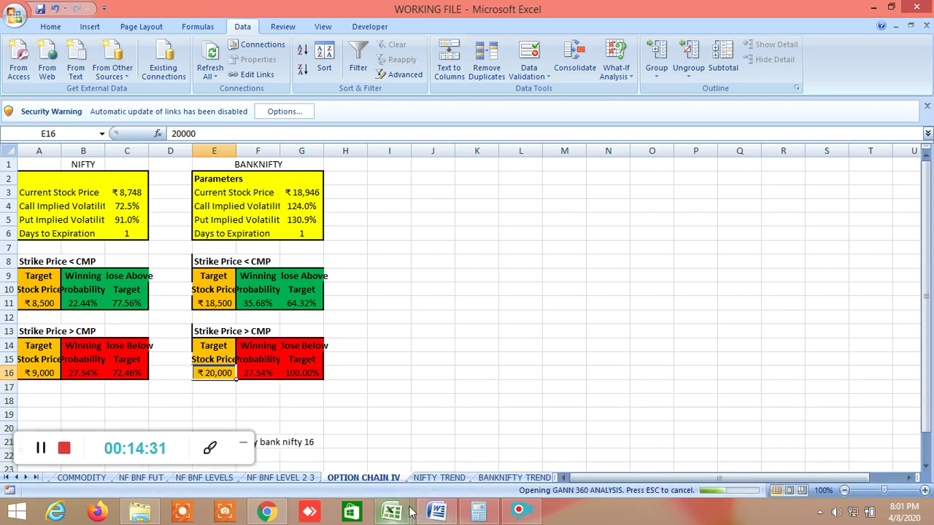
mouse_move(408, 513)
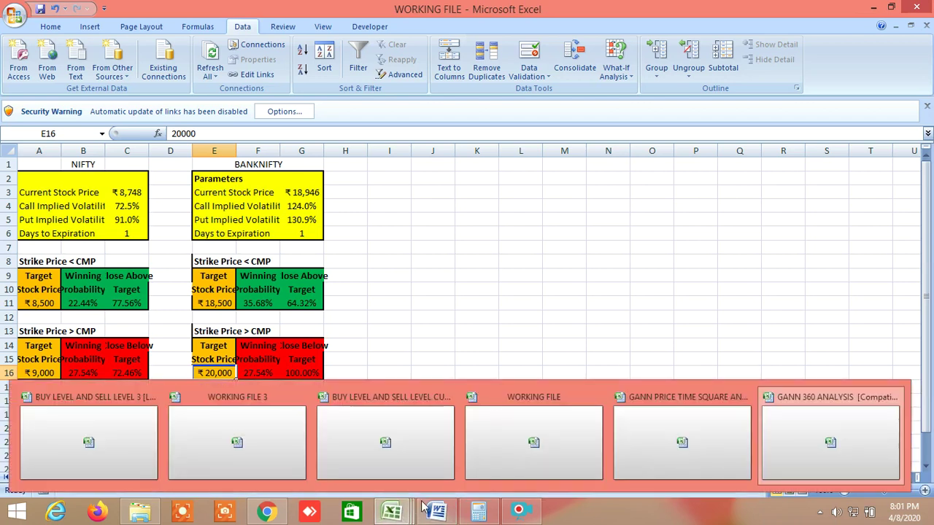
click(846, 445)
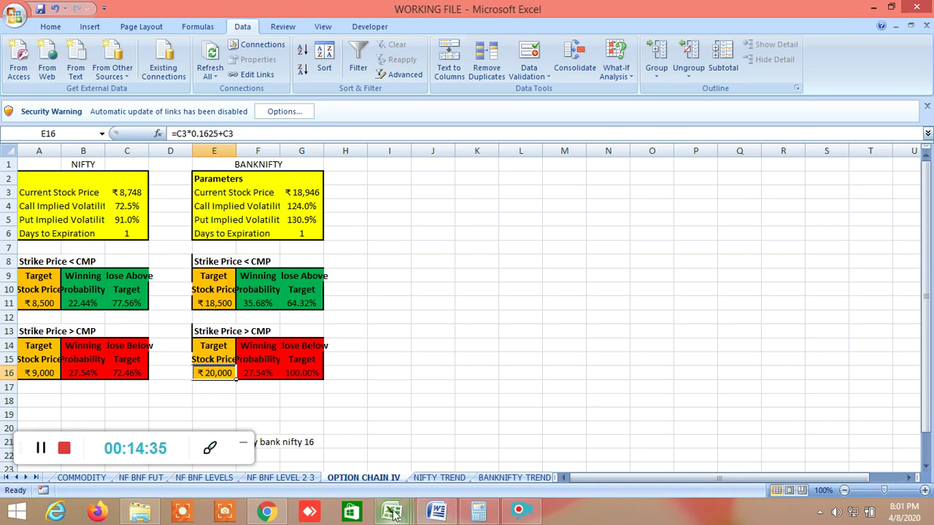
mouse_move(394, 513)
click(813, 448)
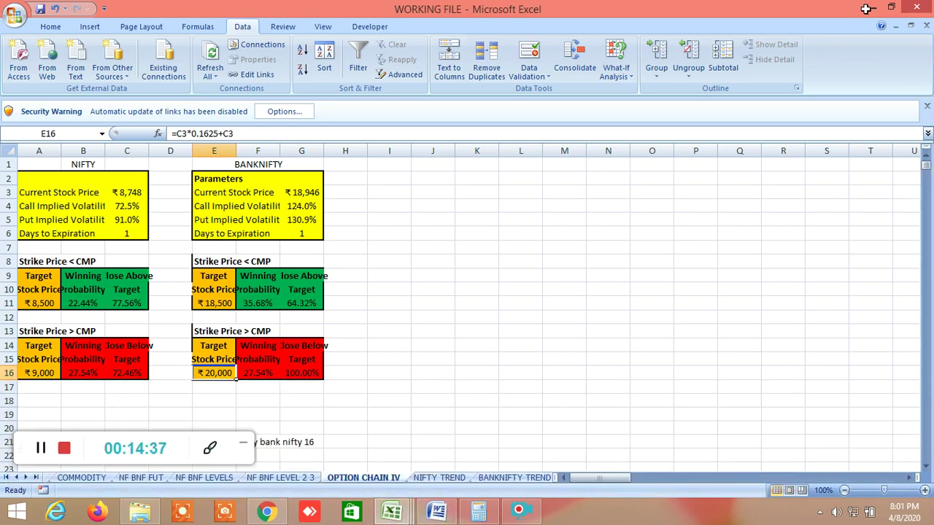
click(873, 7)
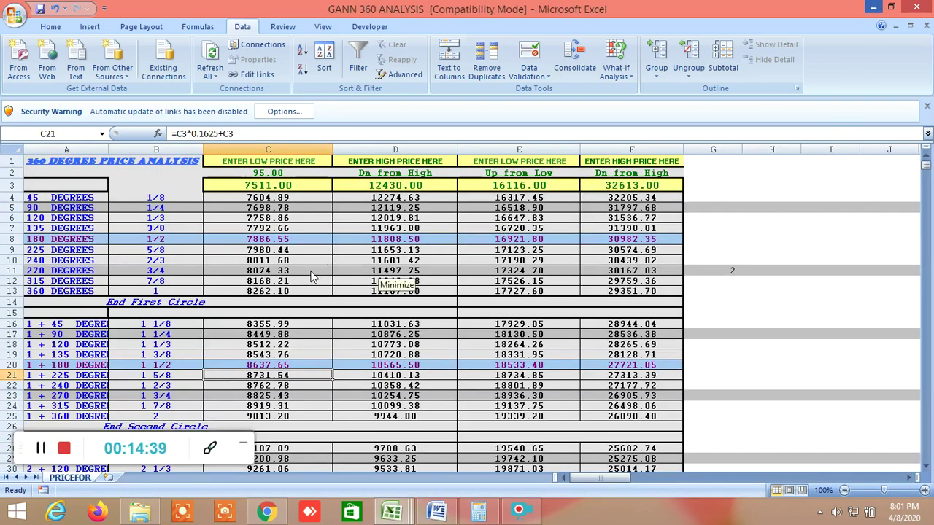
- Examine the up-from-low price levels in column C across the three circles, checking the 2 + 45 and 2 + 90 degree cells
scroll(313, 281, down, 1)
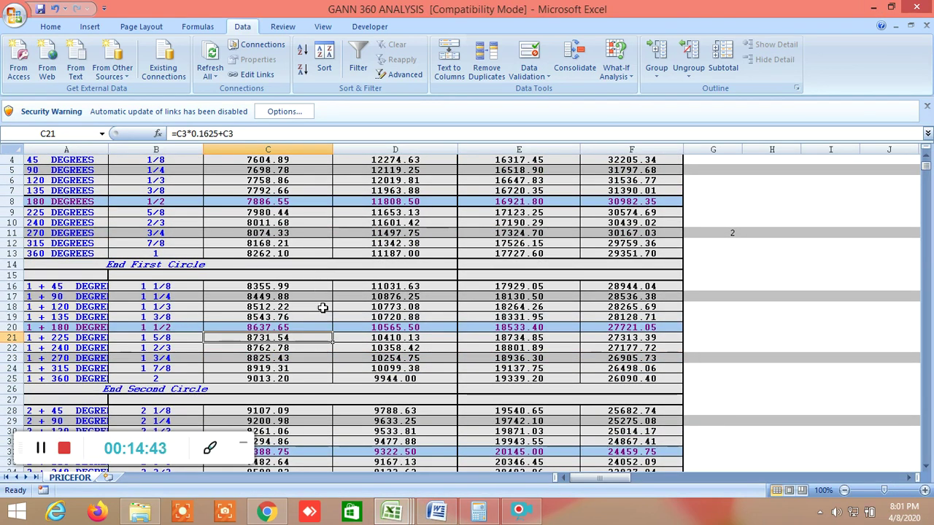
scroll(278, 375, down, 6)
click(274, 377)
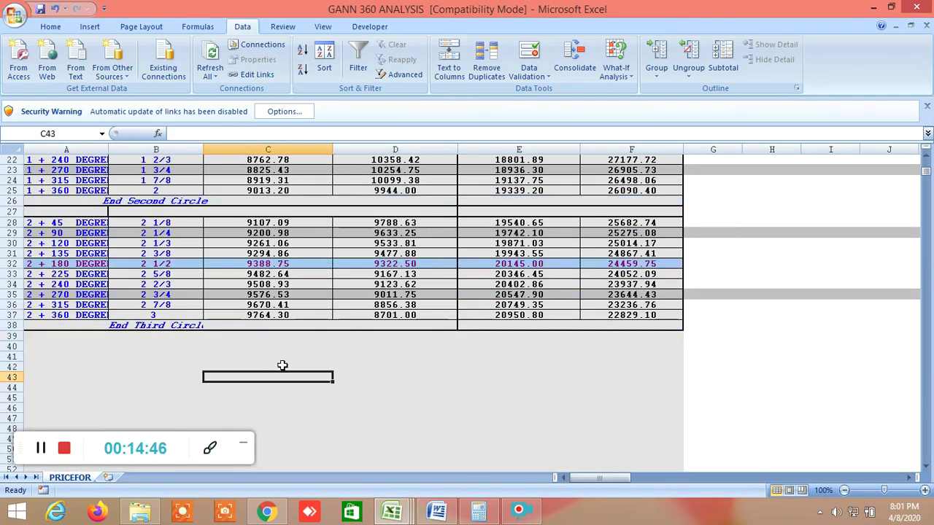
scroll(363, 330, up, 2)
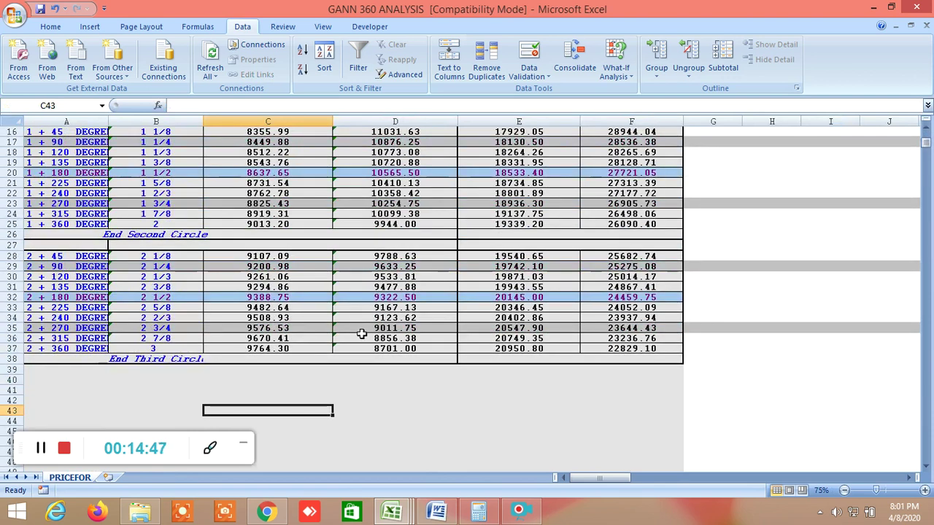
click(278, 255)
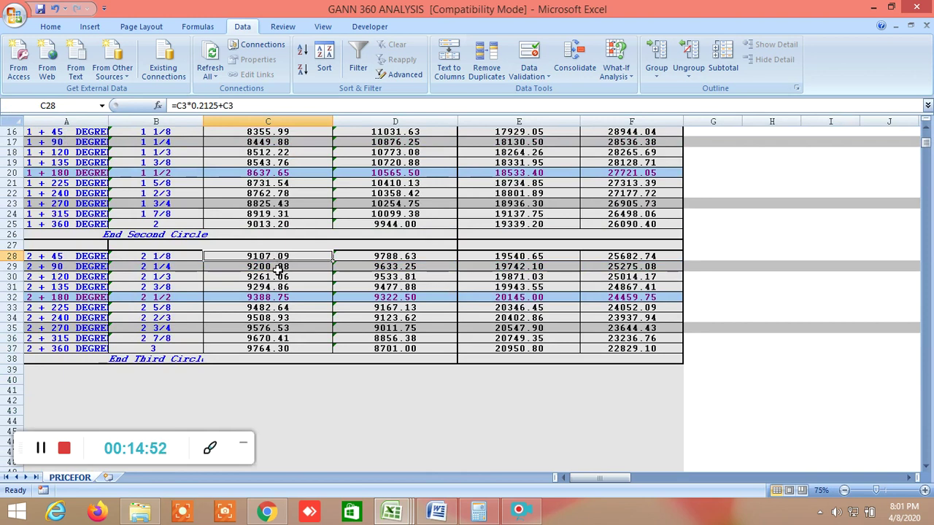
click(278, 267)
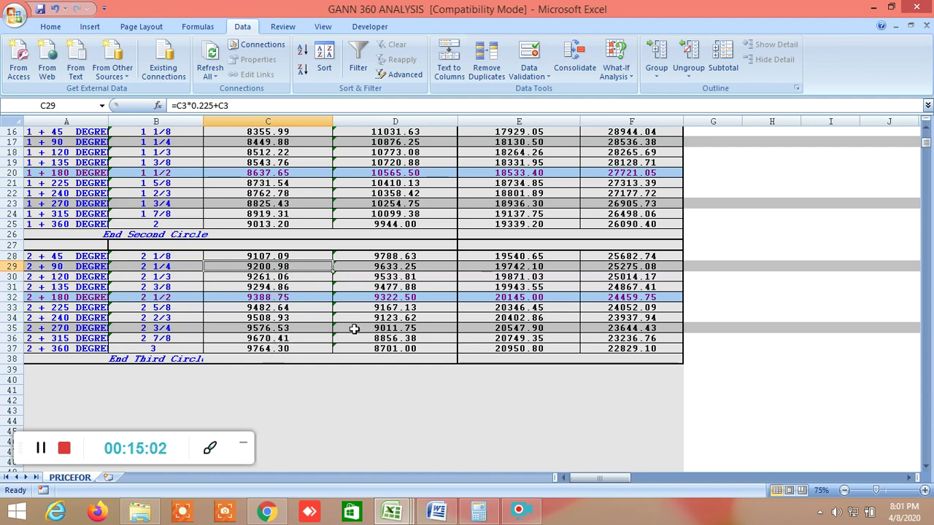
- Examine the column E levels up from the low, including the 2 + 120 degree cell, and compare them with the other circles
scroll(344, 324, up, 1)
scroll(345, 325, up, 3)
scroll(521, 332, down, 2)
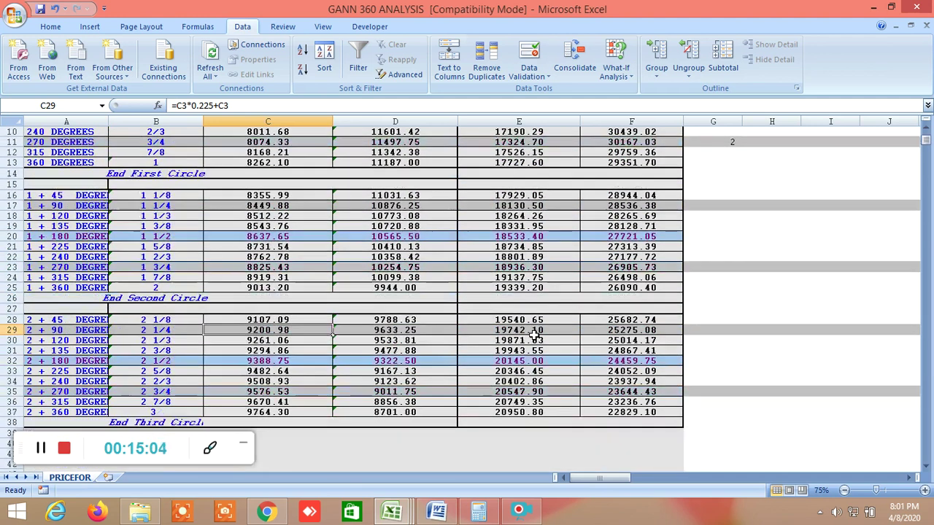
click(535, 339)
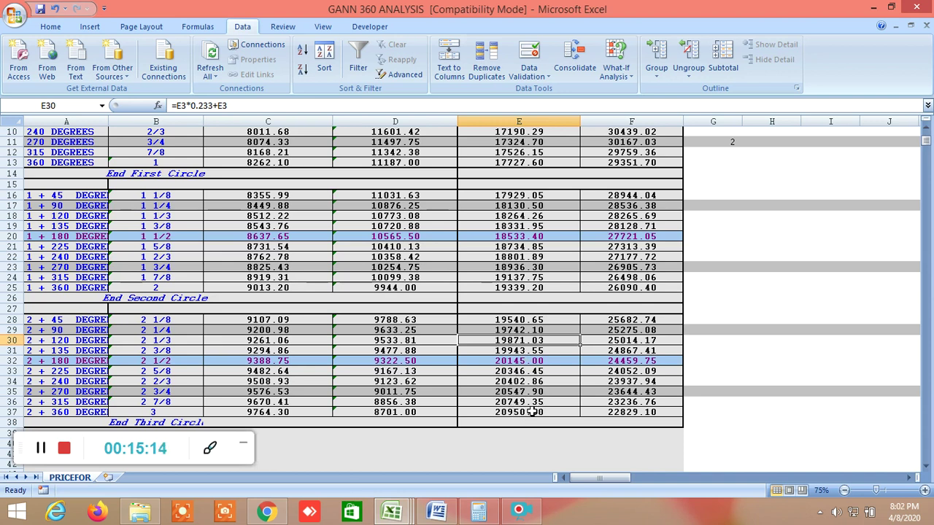
scroll(533, 410, up, 1)
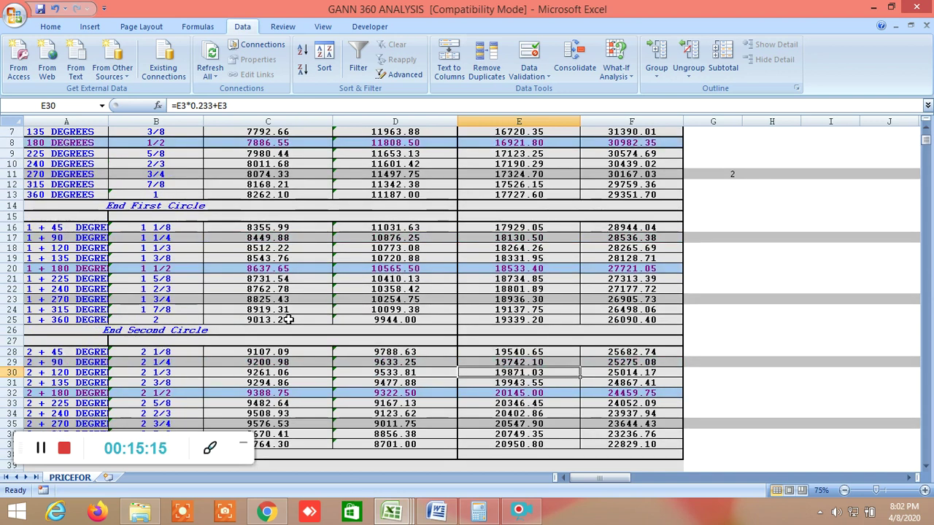
scroll(285, 302, up, 1)
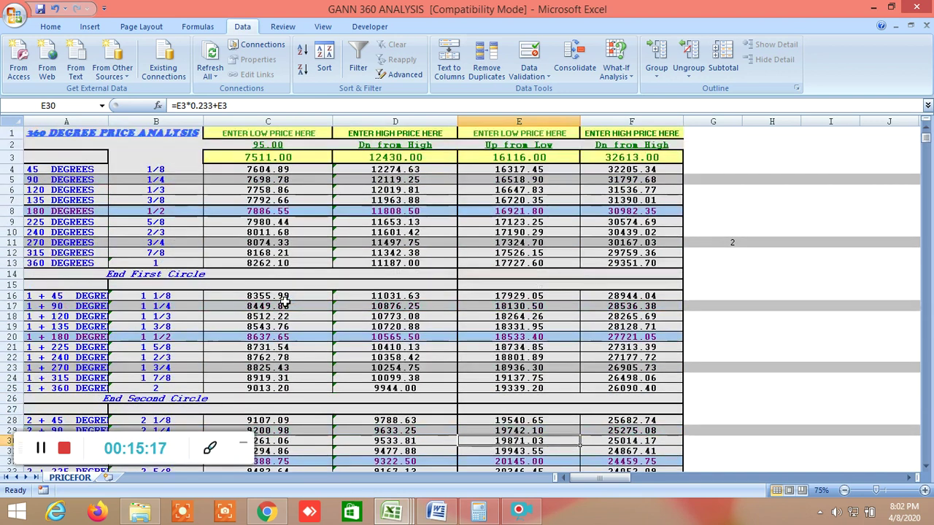
scroll(285, 302, up, 1)
scroll(284, 302, down, 4)
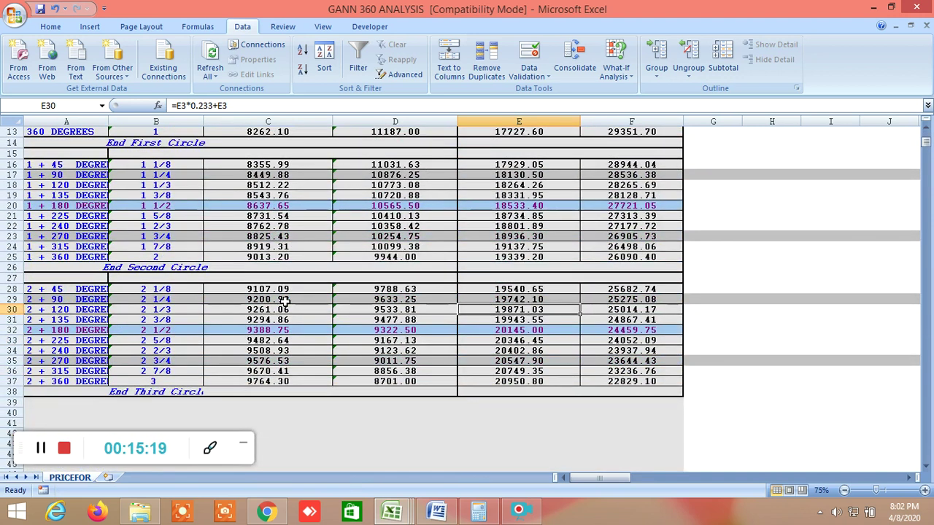
scroll(285, 302, up, 1)
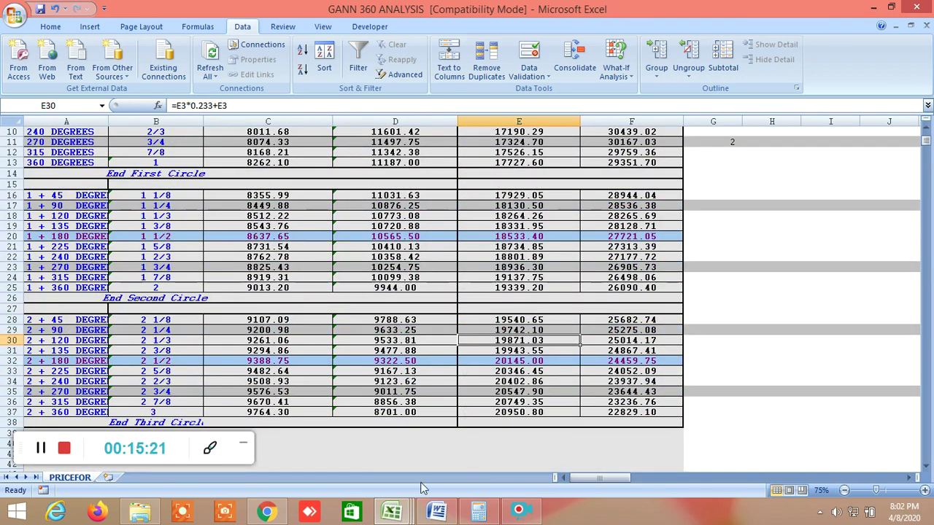
- Switch to the BUY LEVEL AND SELL LEVEL CUM SCREENER workbook and bring the GANN ANGLES columns of the NIFTY and BANKNIFTY rows into view
click(392, 511)
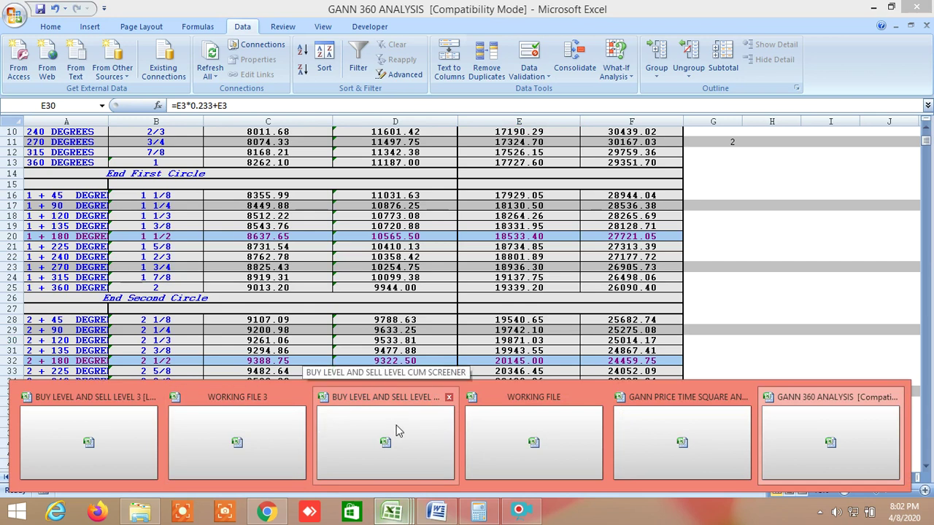
click(396, 431)
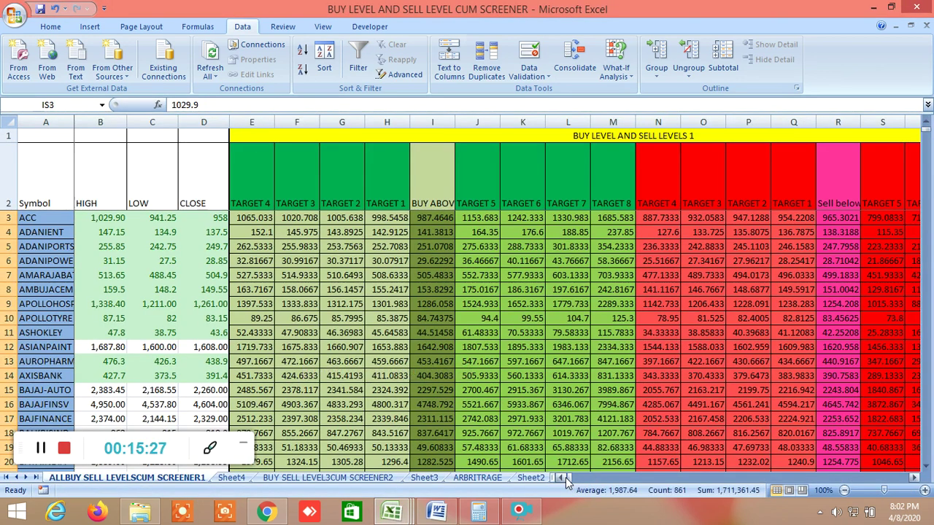
scroll(556, 398, down, 20)
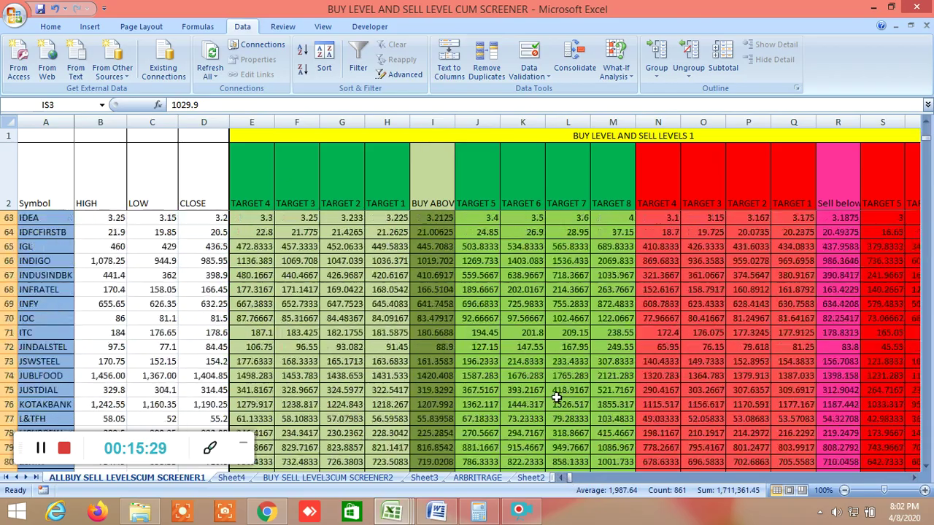
scroll(556, 398, down, 14)
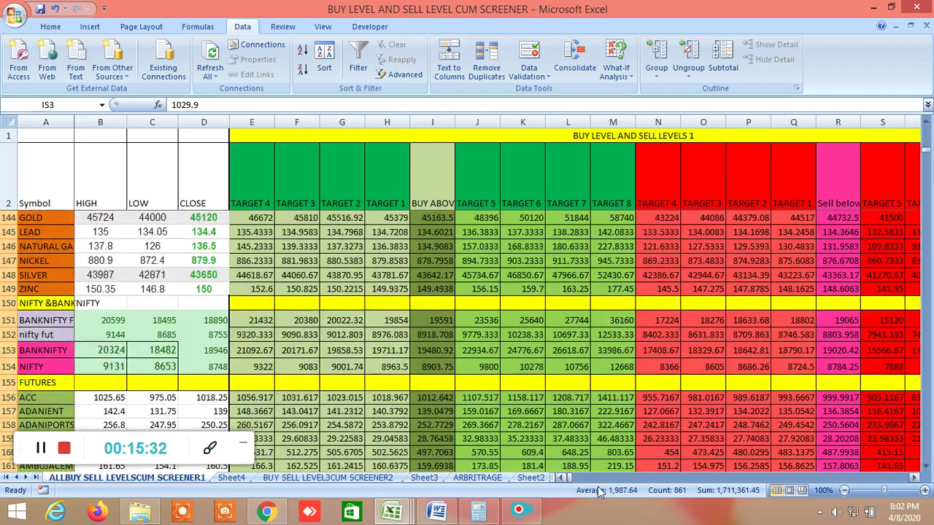
drag(568, 476, 653, 468)
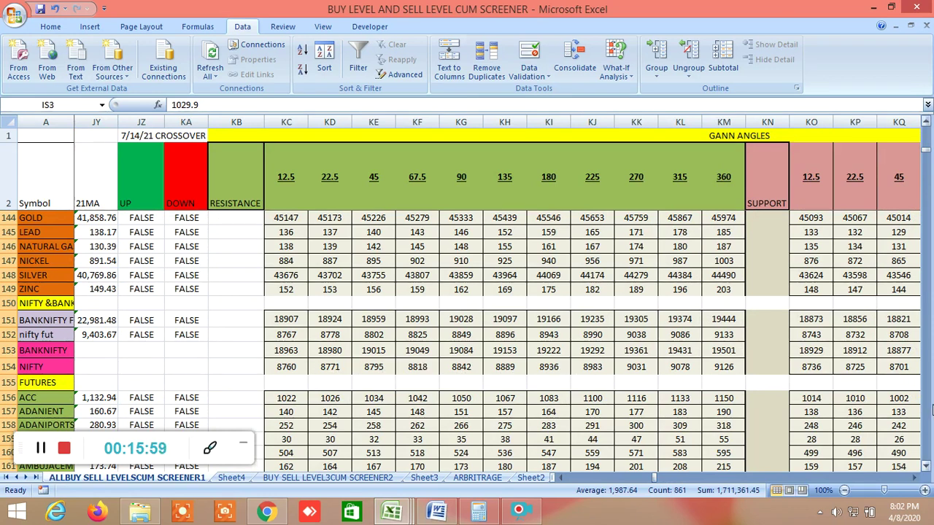
- Examine the Gann angle resistance and support levels and the Gann Square of 9 levels for NIFTY and BANKNIFTY
click(914, 478)
click(914, 478)
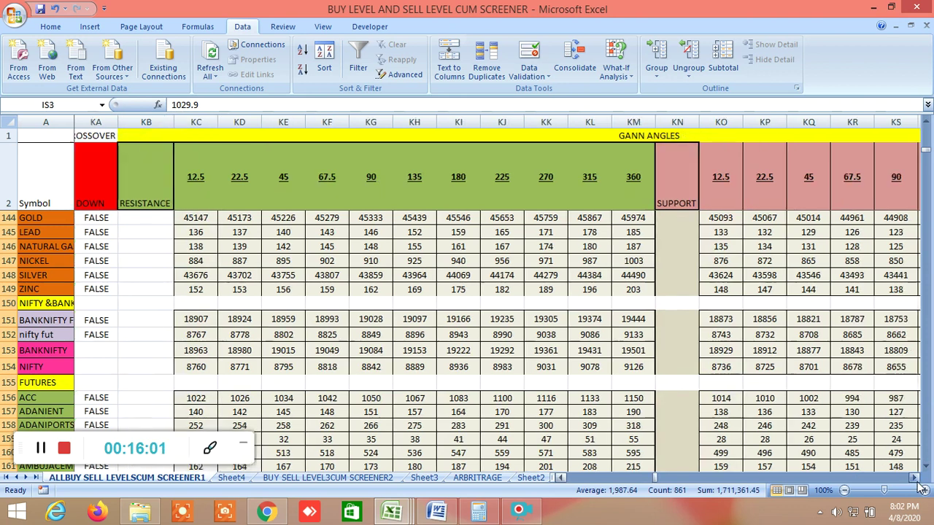
click(914, 478)
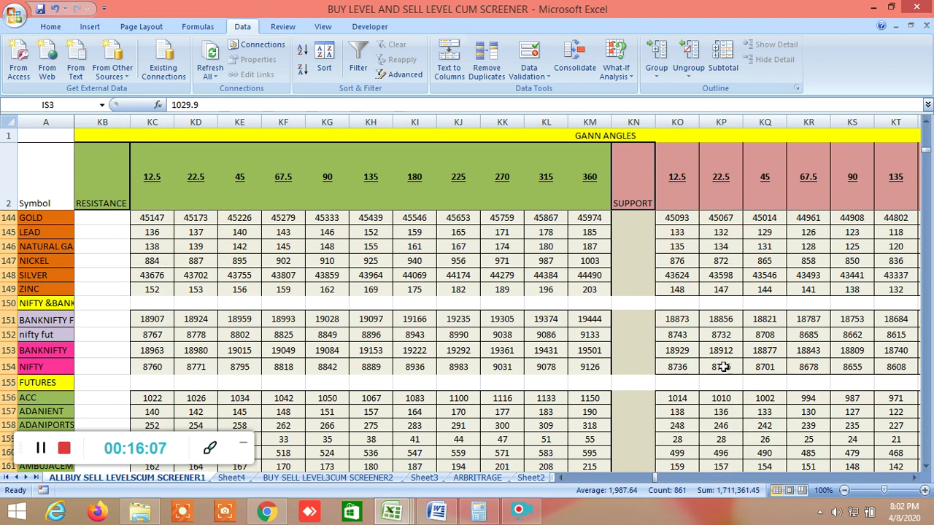
click(916, 478)
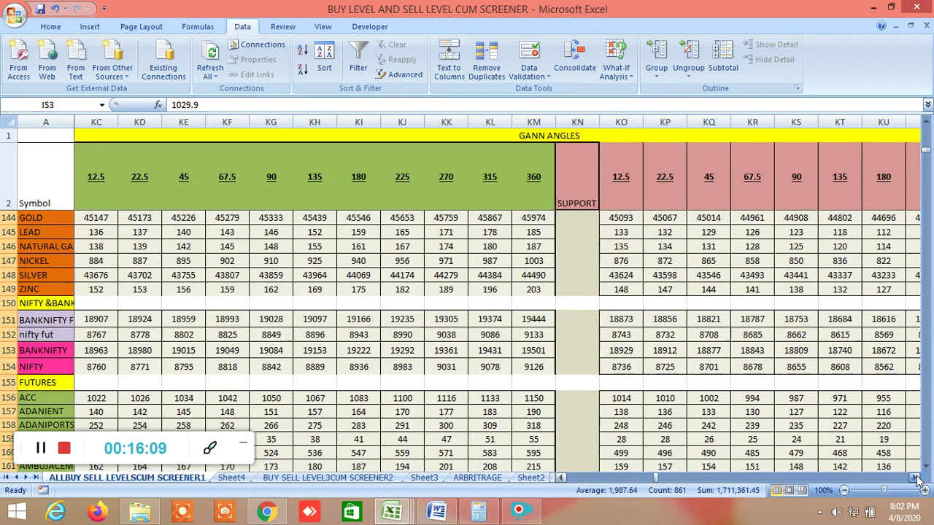
click(916, 477)
click(916, 478)
click(916, 478)
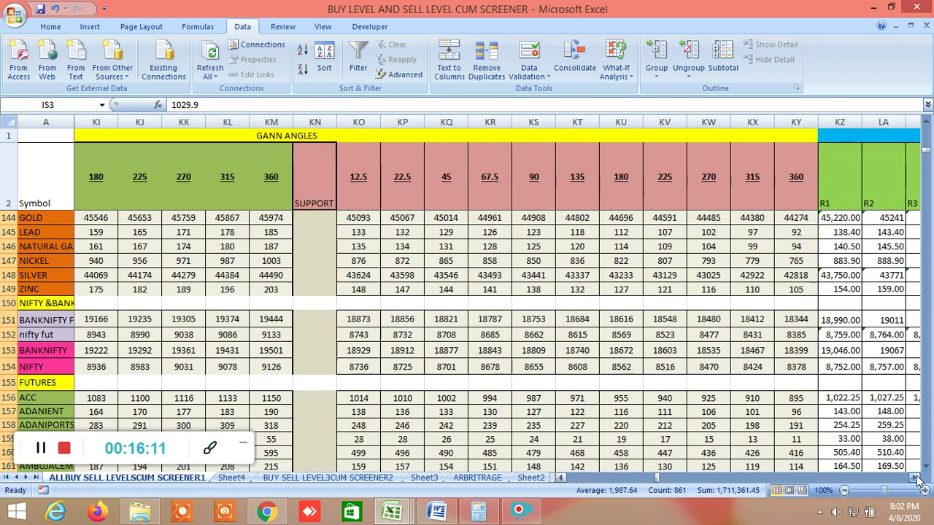
click(916, 478)
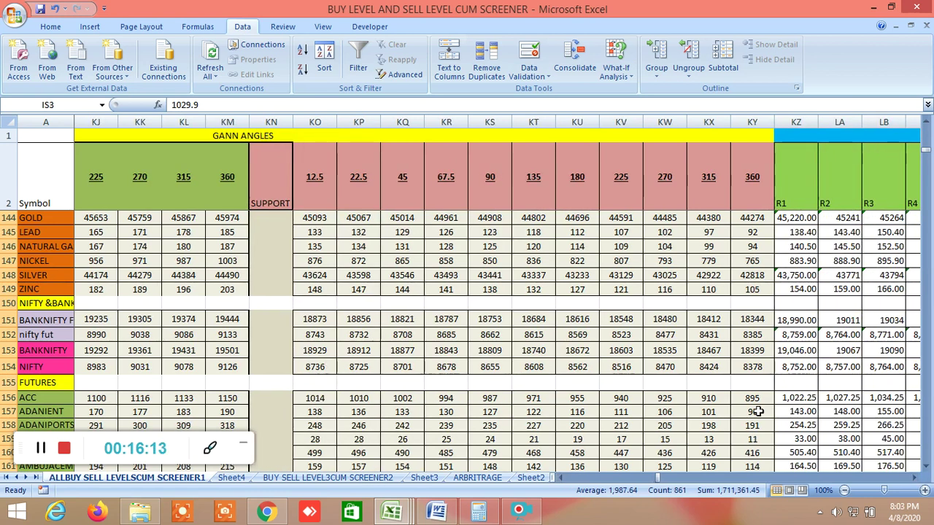
drag(916, 478, 915, 478)
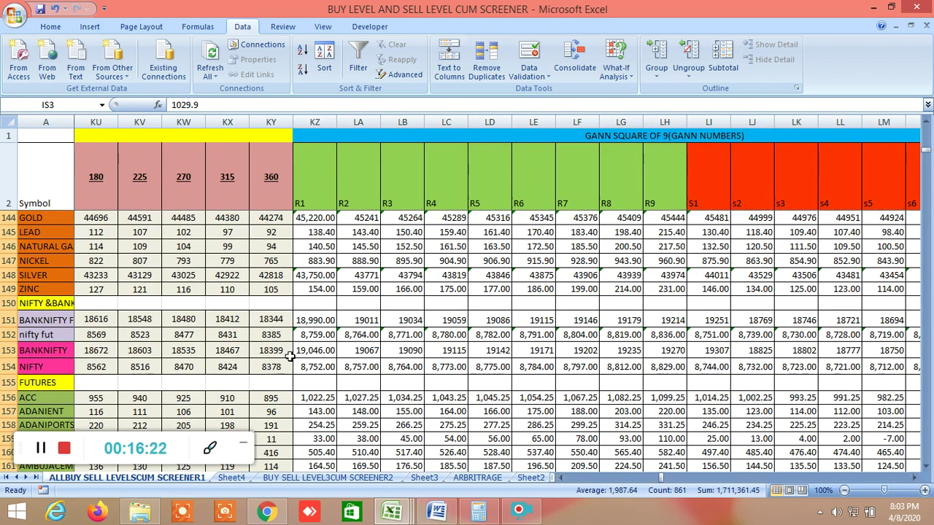
- Check the highest resistance and lowest support cells of the NIFTY row under Murrey's mathematical level calculation
drag(920, 483, 919, 483)
click(919, 483)
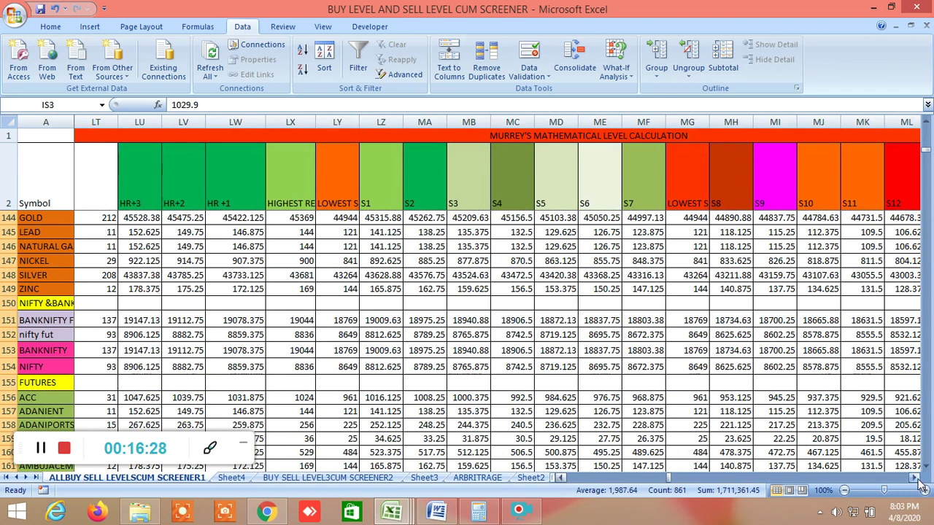
click(300, 367)
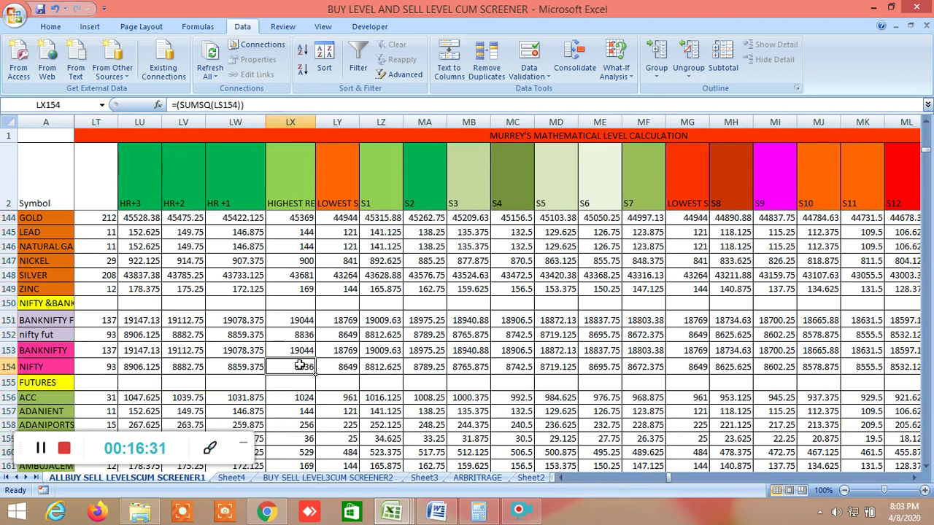
click(348, 367)
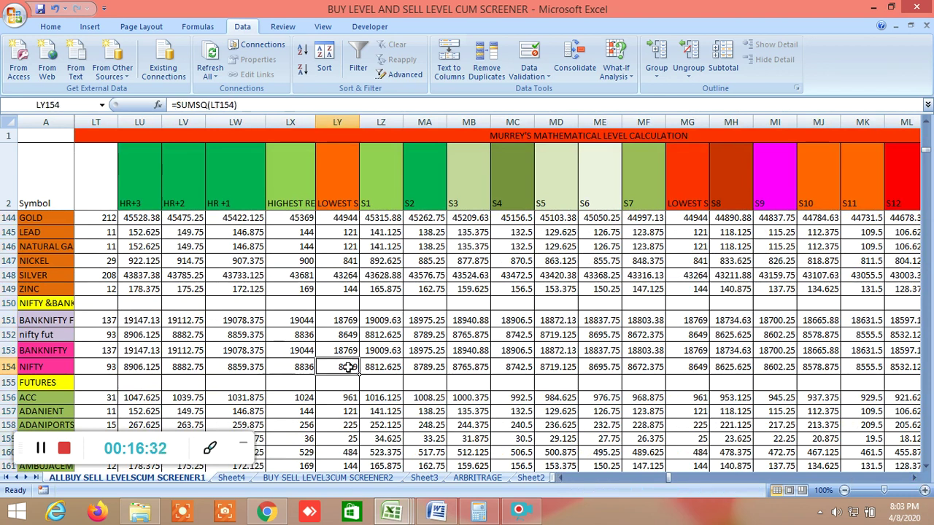
click(300, 366)
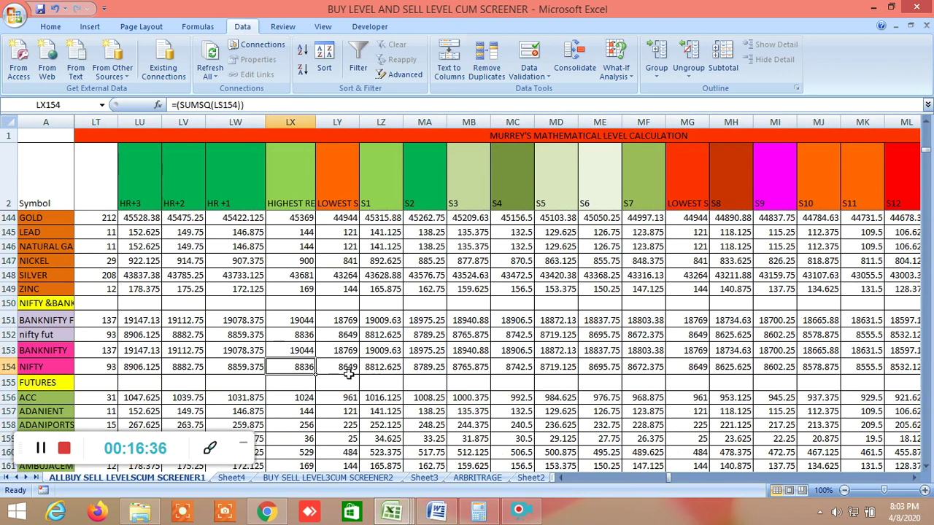
click(348, 367)
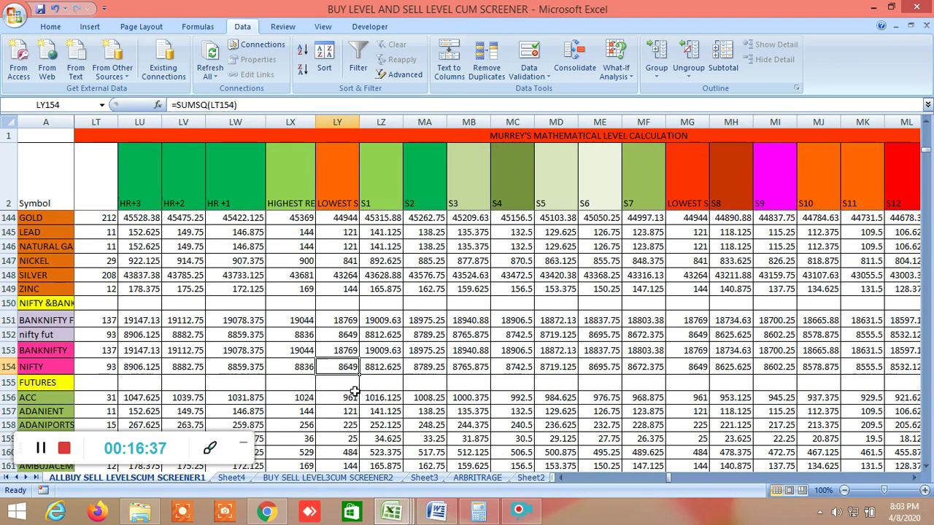
click(353, 394)
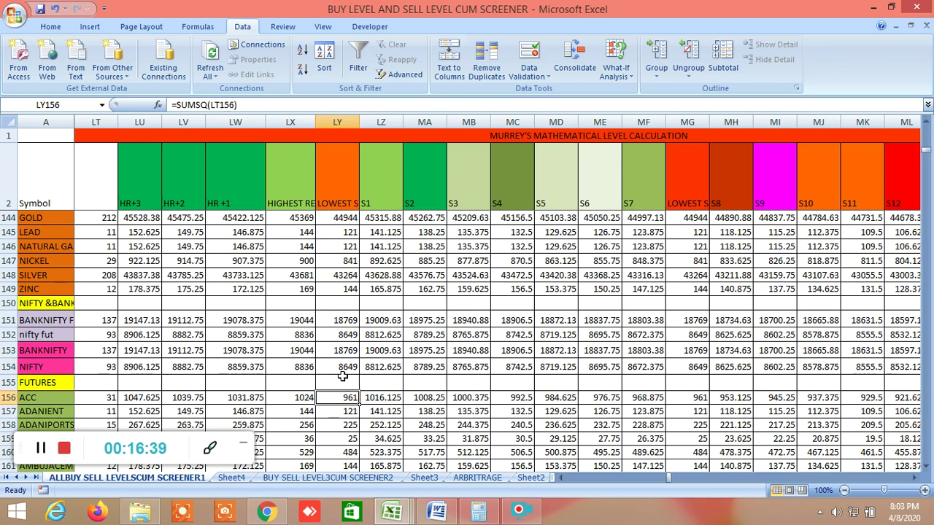
click(345, 370)
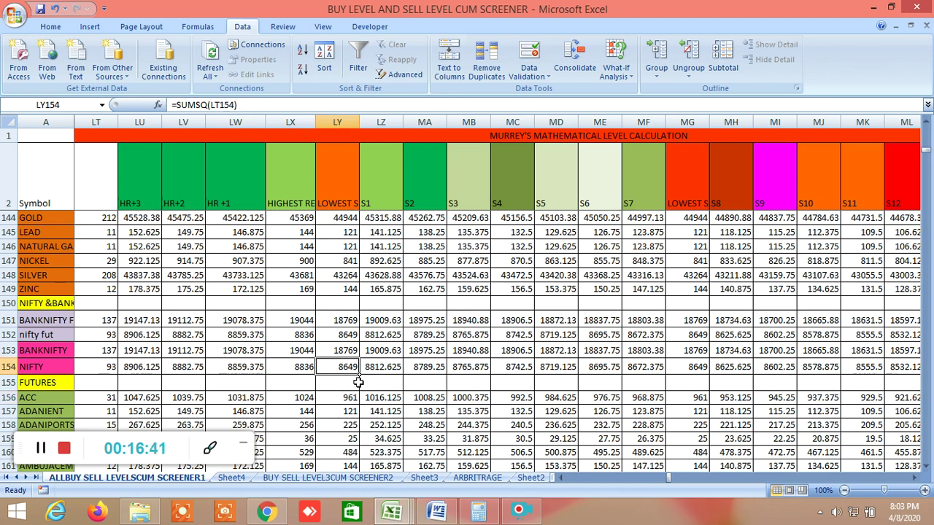
- Examine the remaining Murrey's support levels and the LTP position columns for Gann angles, Gann Square of 9 and Murrey's levels
click(910, 480)
click(911, 480)
click(911, 480)
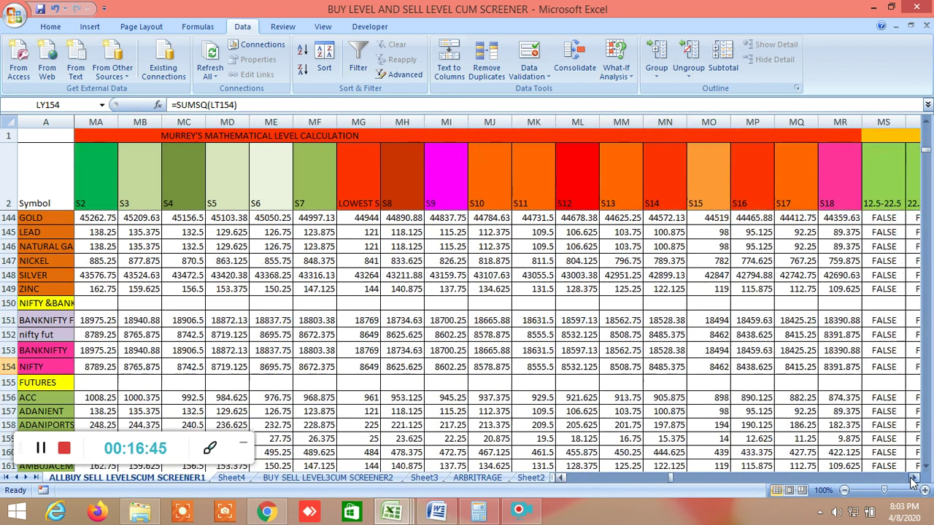
click(911, 480)
click(910, 480)
click(910, 480)
click(910, 480)
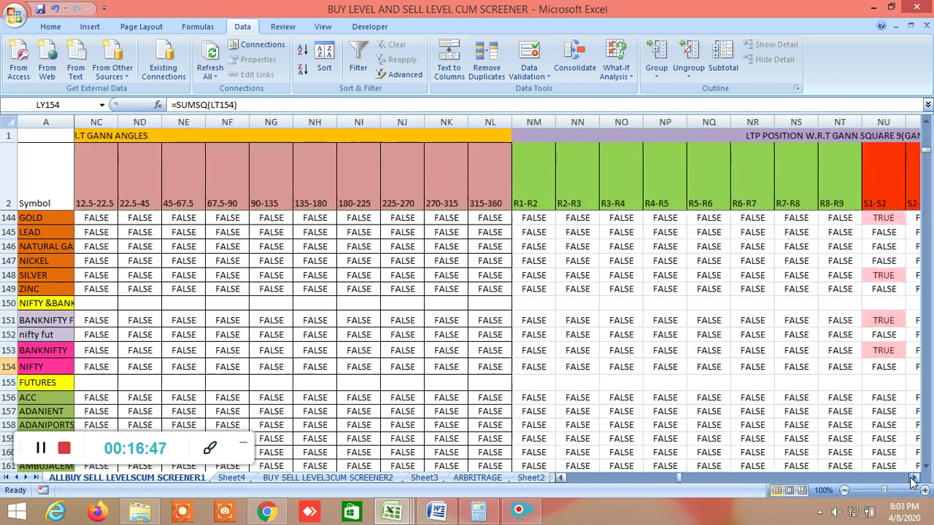
click(911, 480)
click(910, 480)
click(910, 480)
click(910, 480)
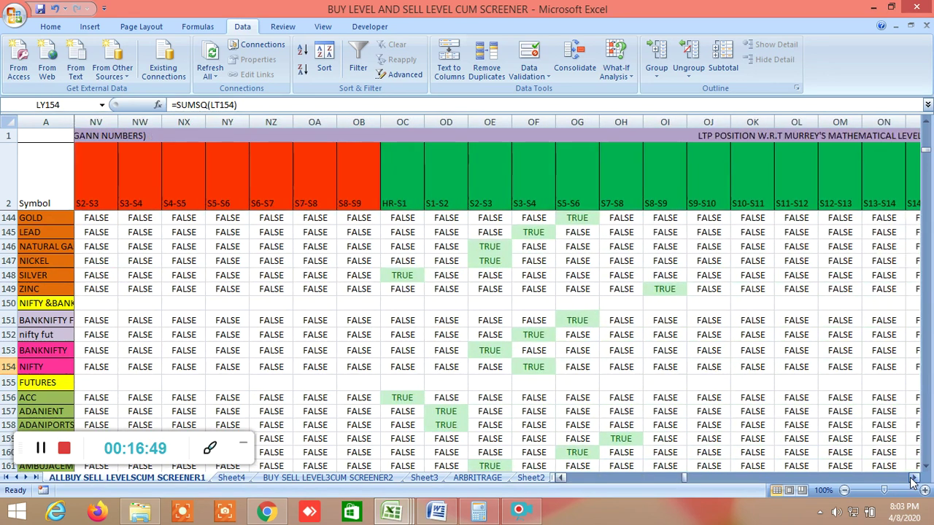
- Examine the 360 degree price analysis upside and downside first cycle levels for the NIFTY and BANKNIFTY rows
click(910, 480)
click(910, 480)
click(910, 480)
drag(911, 480, 911, 480)
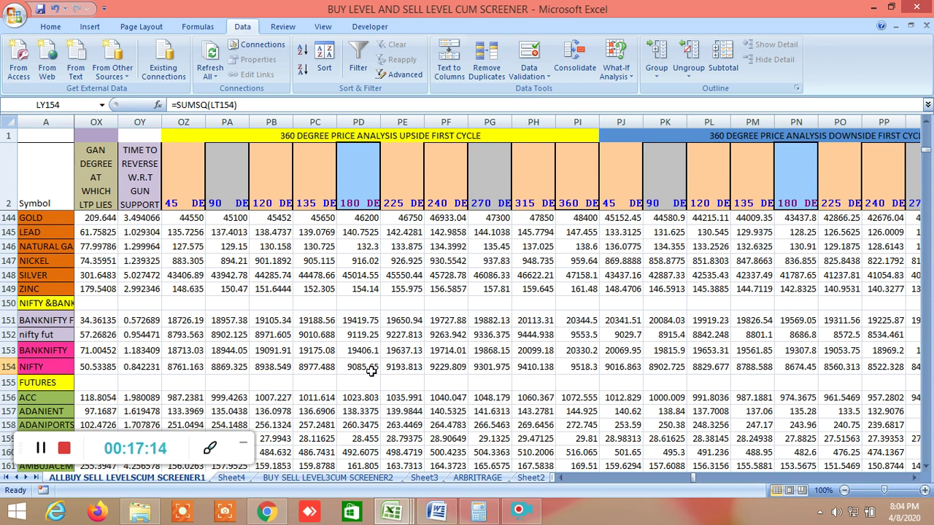
click(913, 478)
click(913, 478)
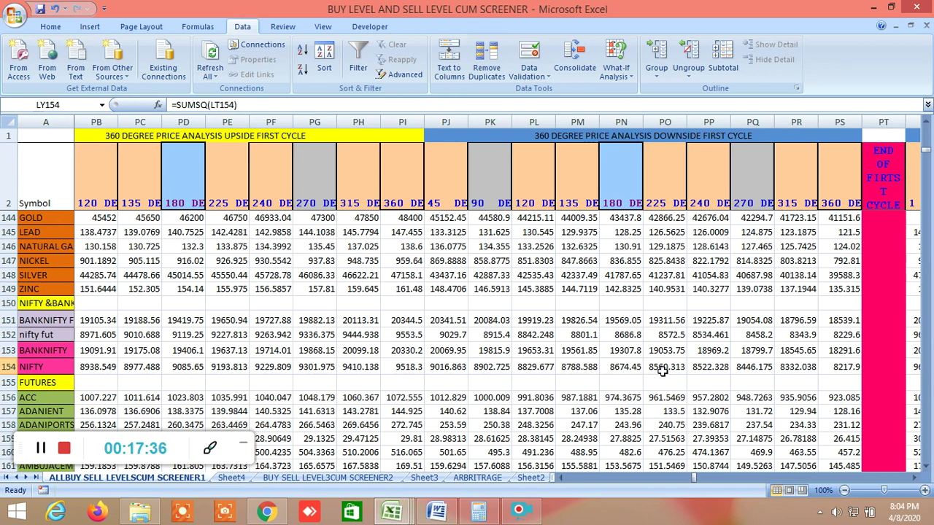
click(915, 478)
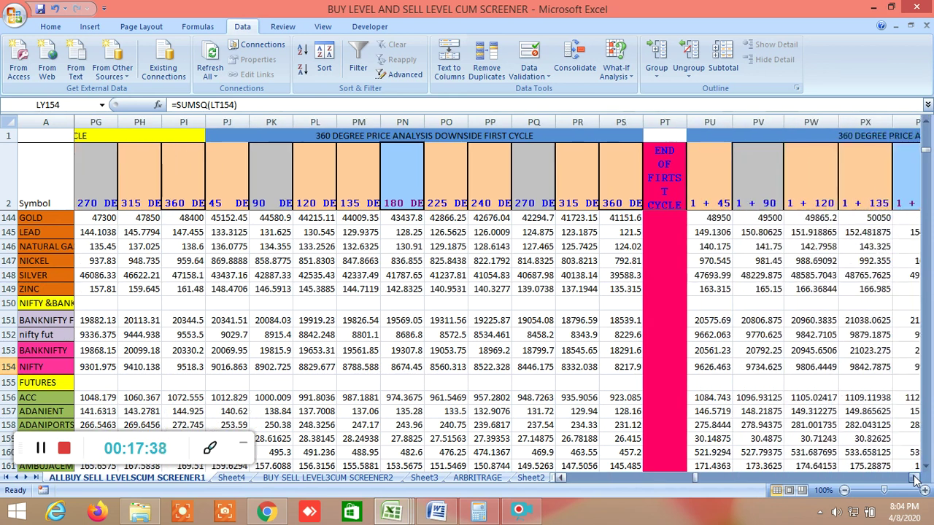
- Examine the 360 degree price analysis upside and downside second cycle levels for the NIFTY and BANKNIFTY rows
click(915, 478)
click(915, 479)
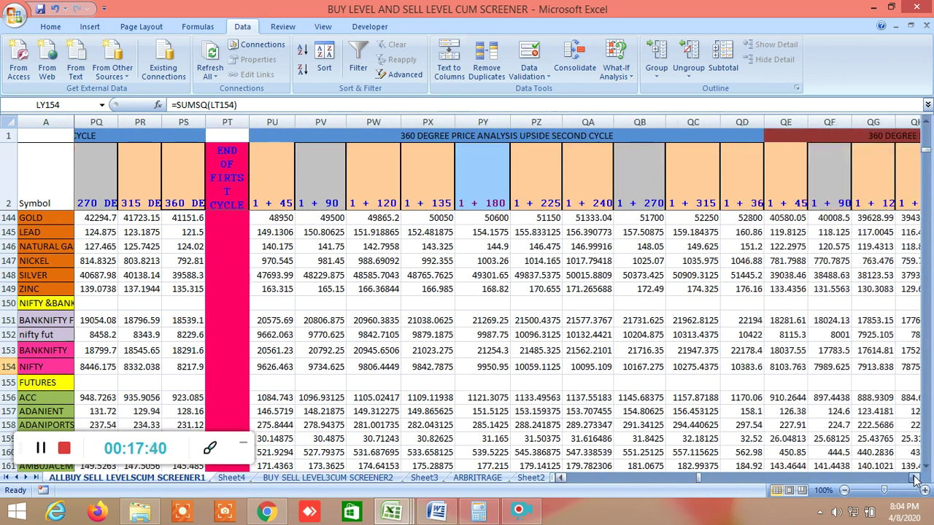
click(915, 479)
click(915, 479)
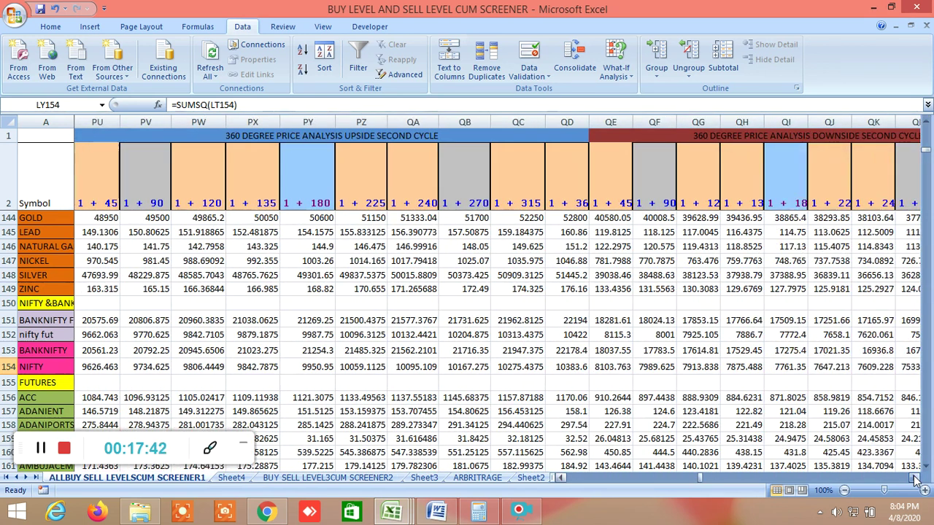
click(915, 479)
click(915, 479)
click(915, 479)
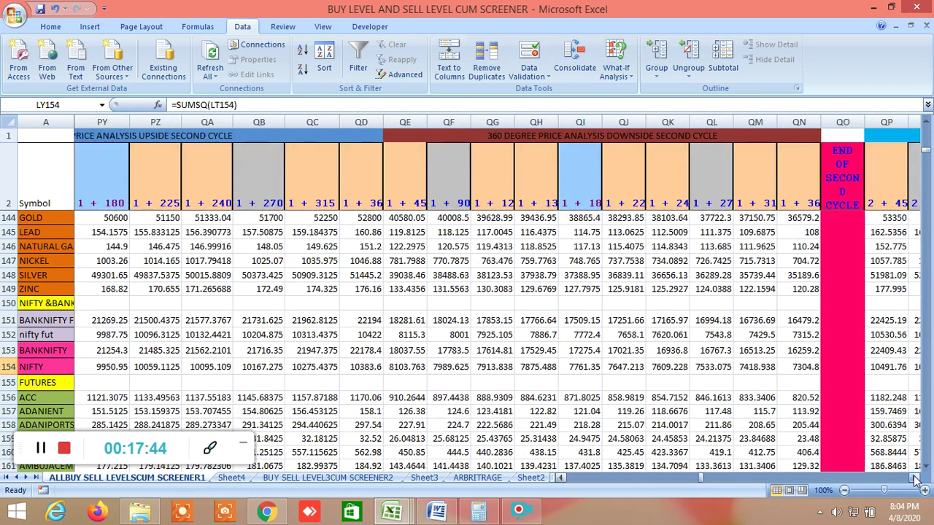
click(915, 479)
click(915, 479)
click(915, 478)
click(915, 479)
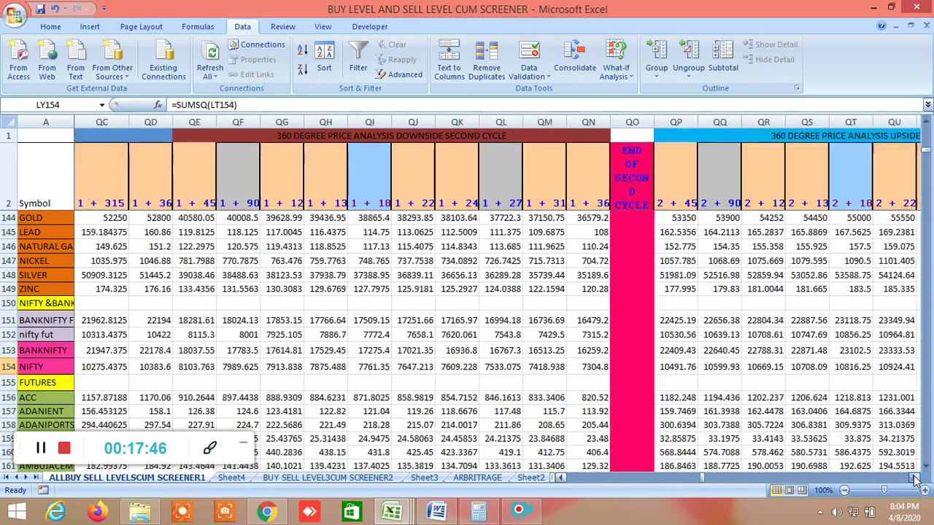
- Examine the 360 degree price analysis upside and downside third cycle levels for the NIFTY and BANKNIFTY rows
click(915, 478)
click(915, 479)
click(914, 479)
click(915, 479)
click(915, 478)
click(915, 478)
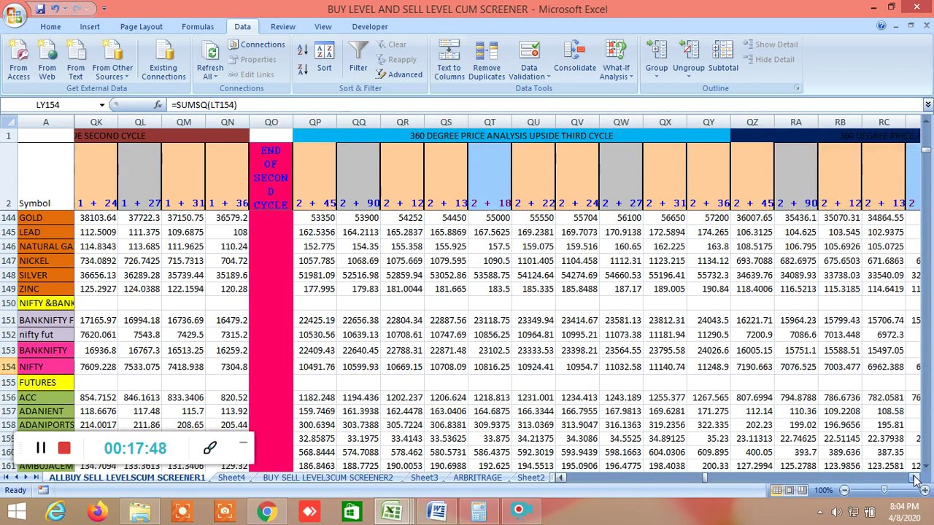
click(915, 479)
click(915, 479)
click(915, 479)
click(915, 478)
click(915, 478)
click(914, 478)
click(915, 479)
click(915, 479)
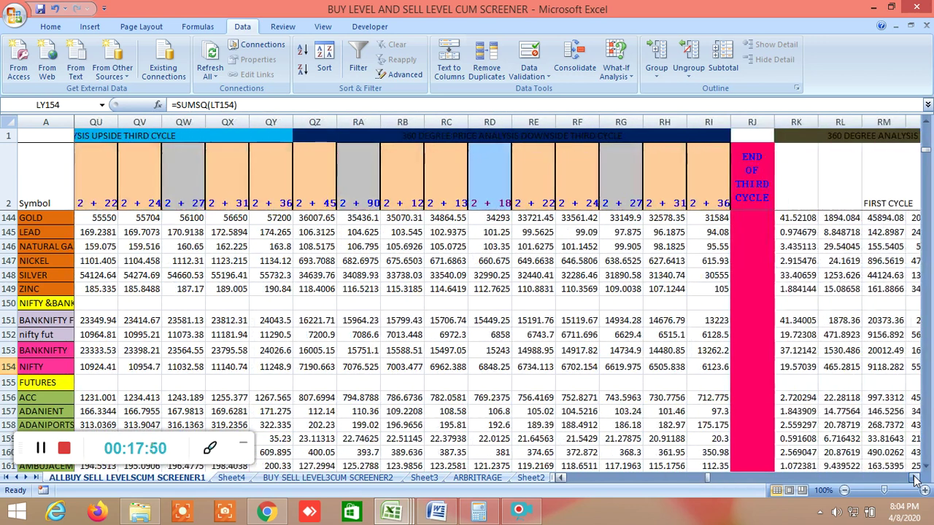
click(915, 478)
click(915, 479)
click(915, 479)
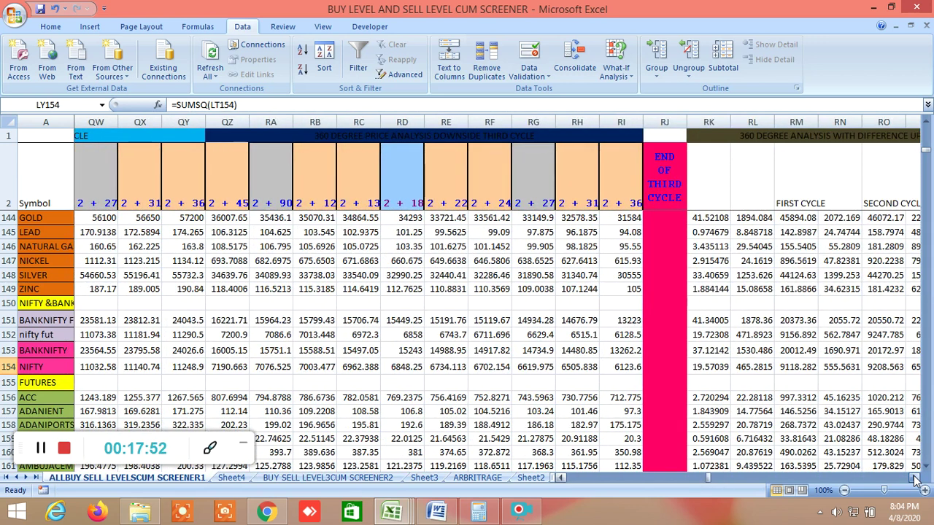
- Review the 360 degree analysis with difference columns through to the Gann time intraday and buy sell level columns
click(915, 479)
click(915, 479)
click(915, 478)
click(915, 479)
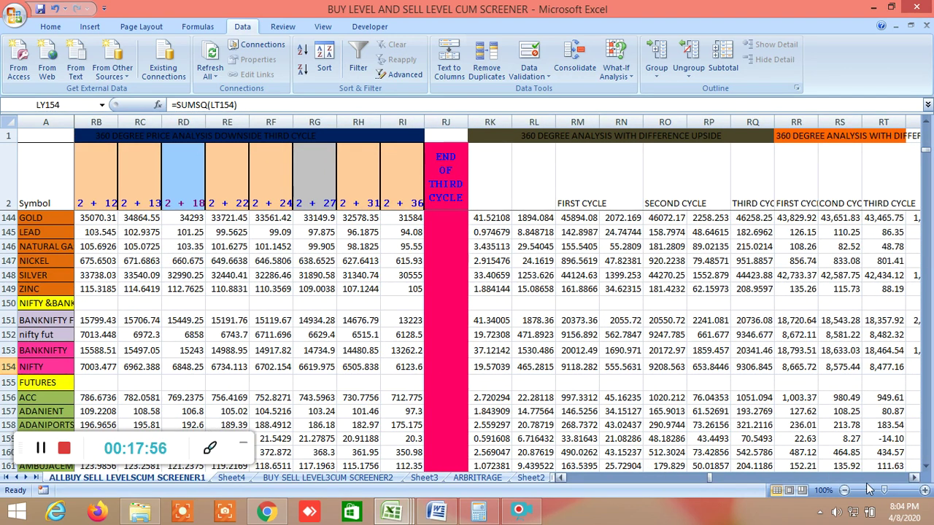
drag(917, 480, 916, 480)
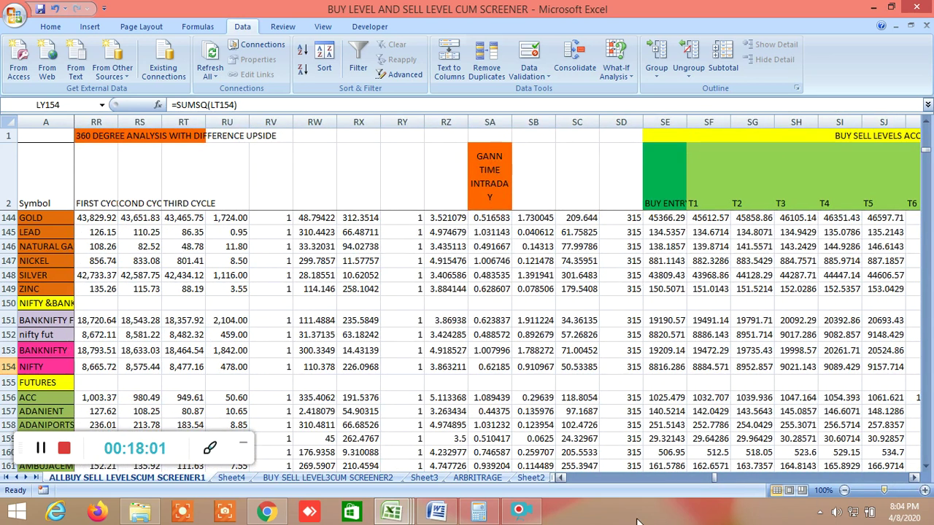
- Check the Gann degree at which the LTP lies for the NIFTY and BANKNIFTY rows
drag(564, 478, 564, 475)
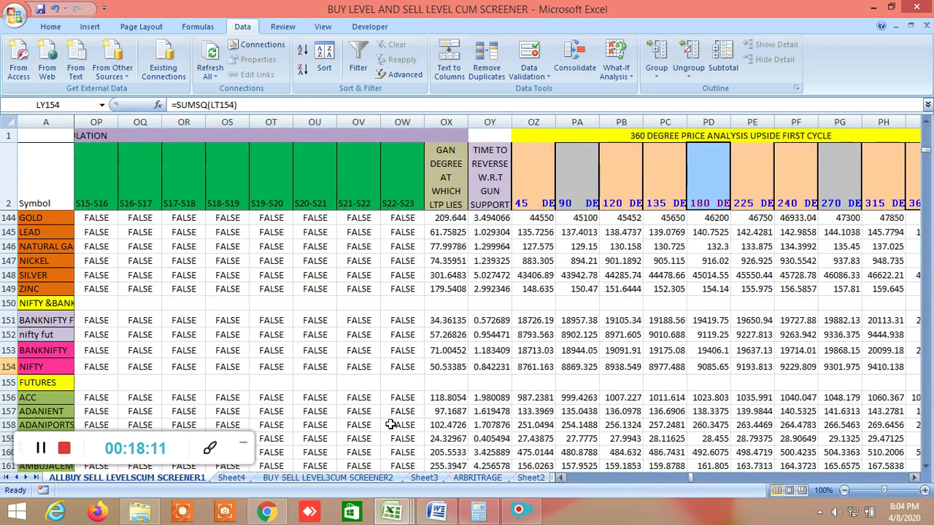
click(449, 367)
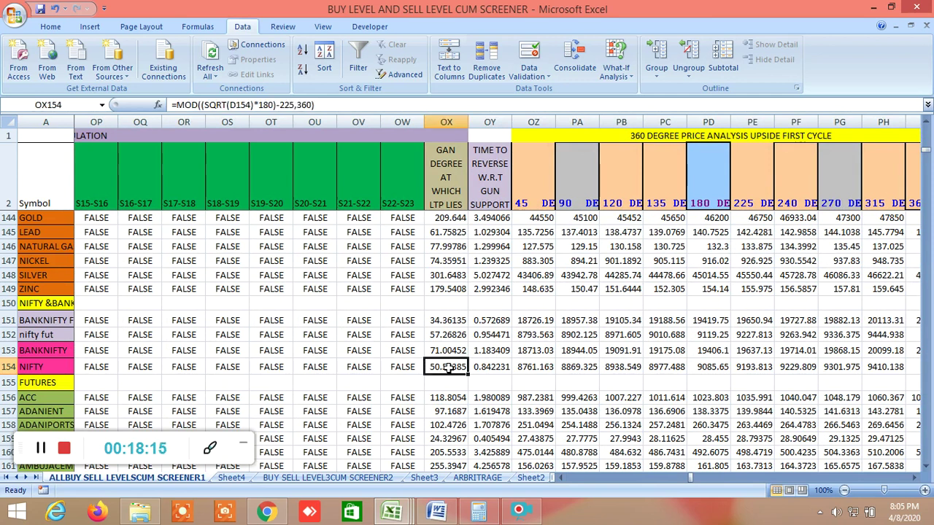
click(456, 351)
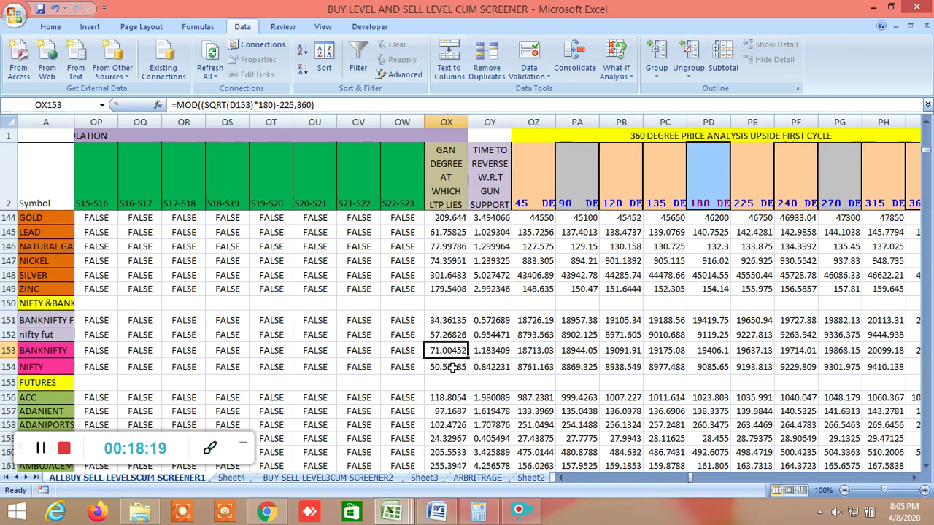
click(452, 367)
- Compare the time to reverse with respect to Gann support for the NIFTY and BANKNIFTY rows
click(486, 367)
click(496, 351)
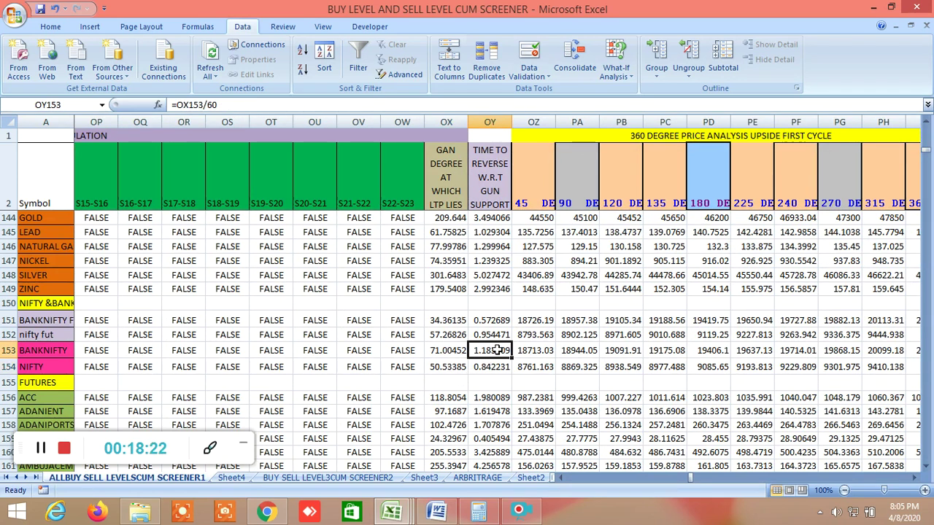
click(494, 369)
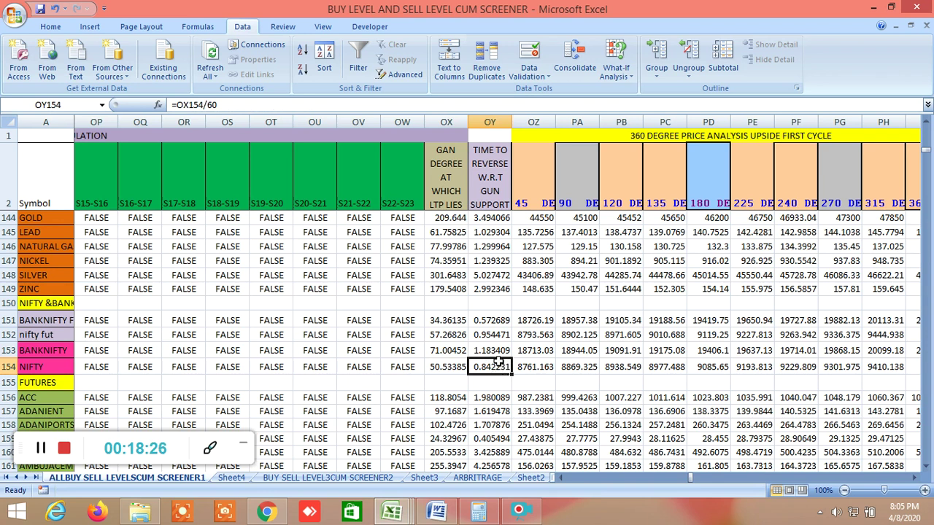
click(494, 351)
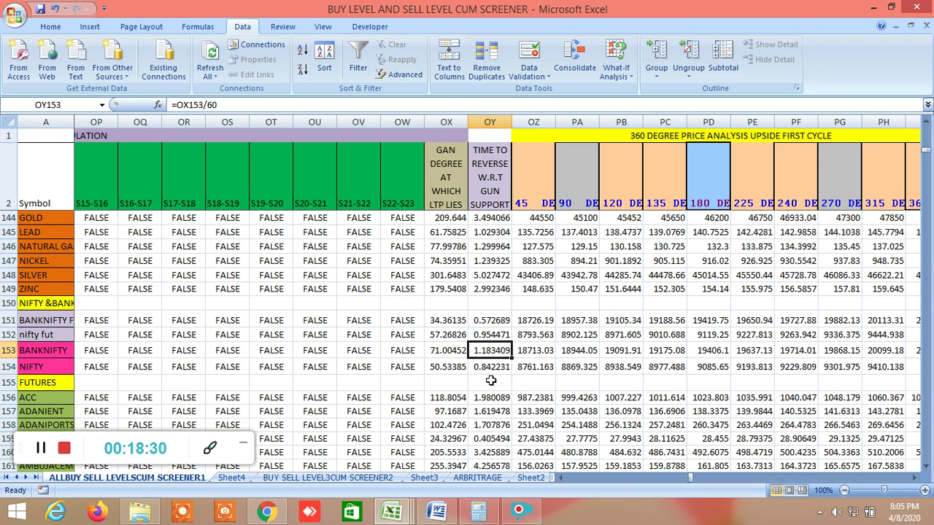
click(493, 367)
click(496, 353)
click(494, 367)
click(496, 353)
click(500, 367)
click(499, 352)
click(495, 369)
click(496, 351)
- Open the INSIDE THE BAR WITH NR7 sheet and show the Fibonacci levels based on daily volatility for NIFTY and BANKNIFTY
click(915, 478)
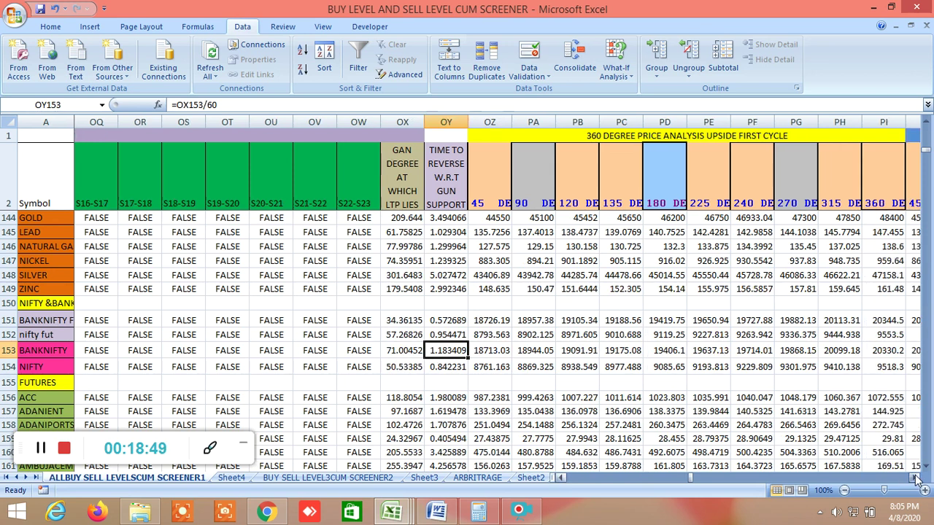
drag(915, 478, 915, 478)
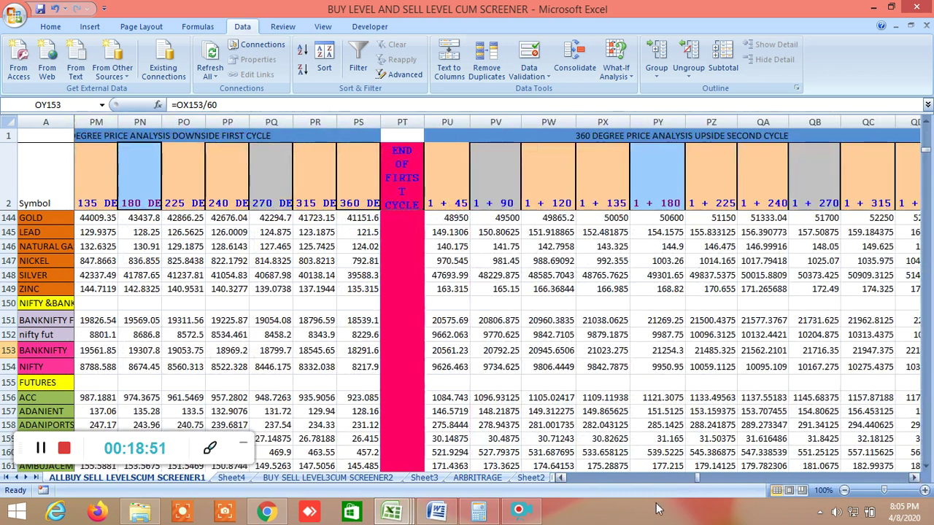
mouse_move(392, 511)
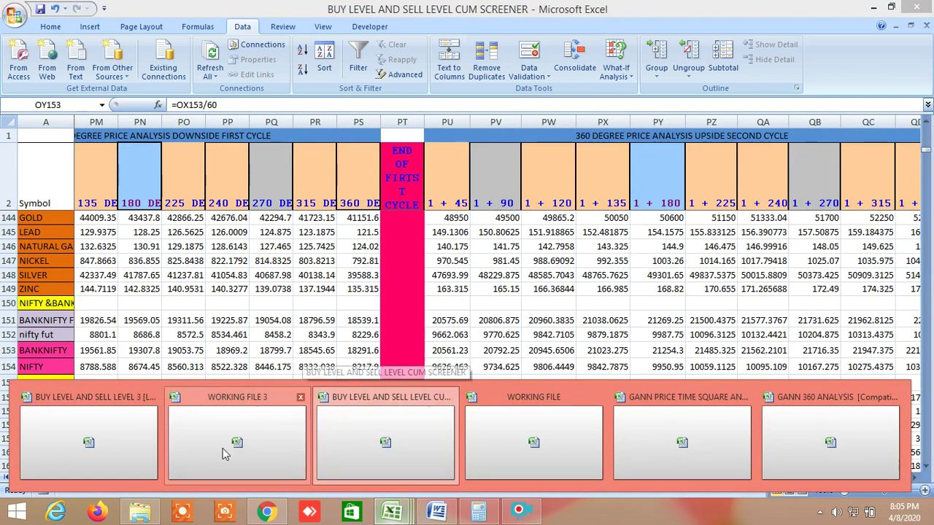
click(411, 451)
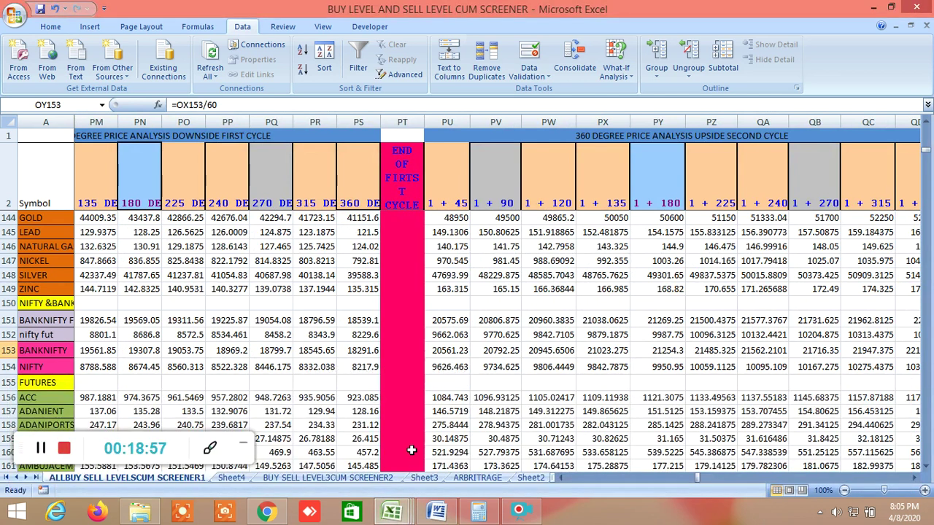
click(533, 478)
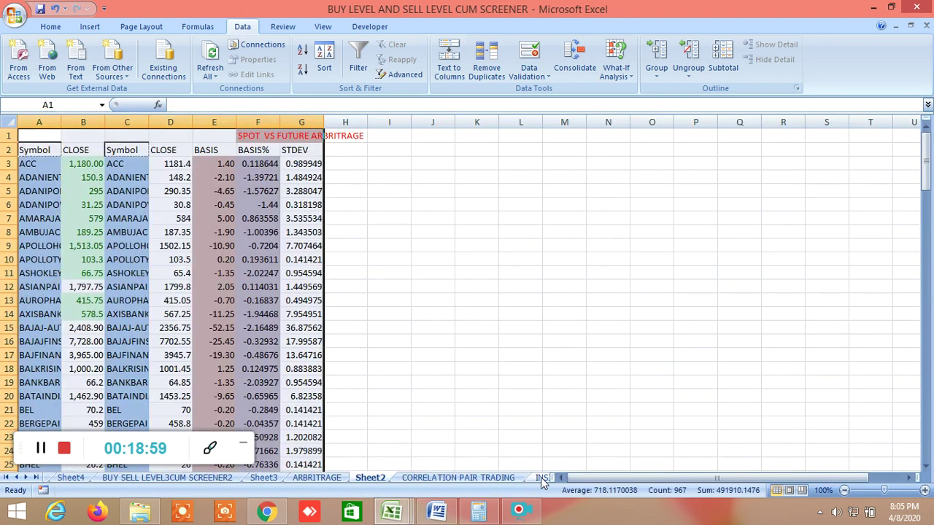
click(541, 477)
drag(566, 478, 779, 495)
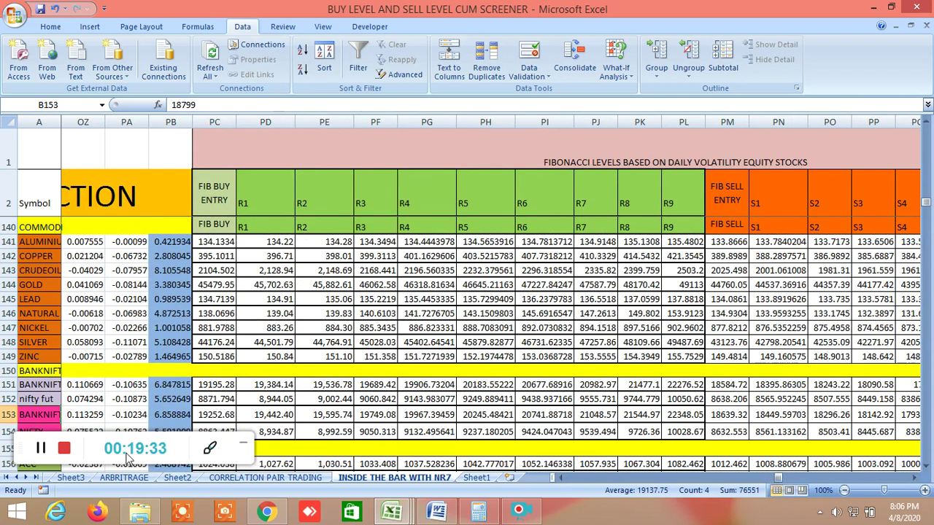
drag(22, 451, 66, 162)
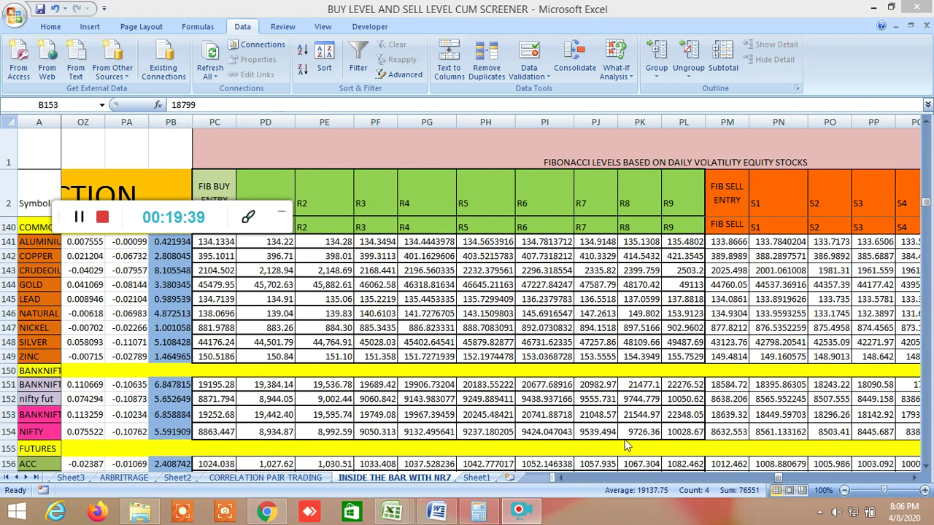
- Examine the volatility-based Gann angle resistance levels R1 to R11, including the R3 buy entry, for NIFTY and BANKNIFTY
click(918, 479)
drag(918, 478, 917, 478)
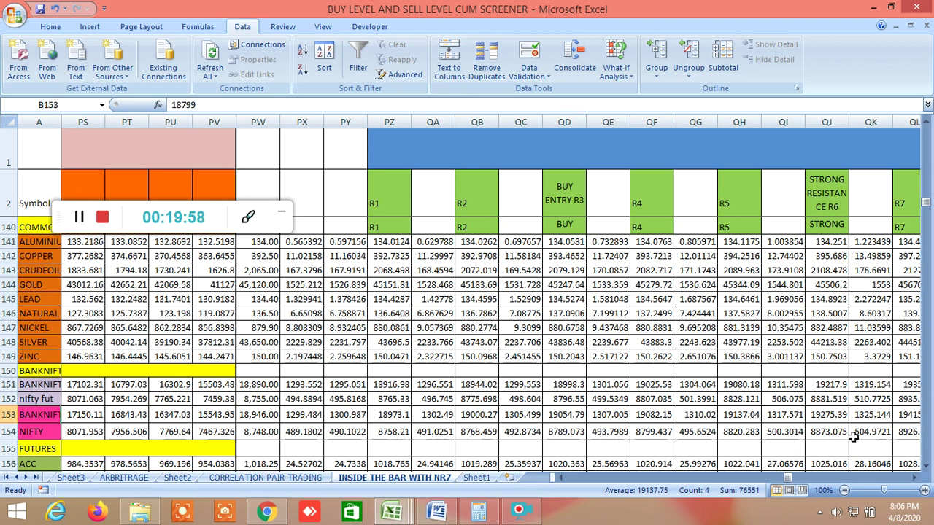
click(916, 478)
click(916, 478)
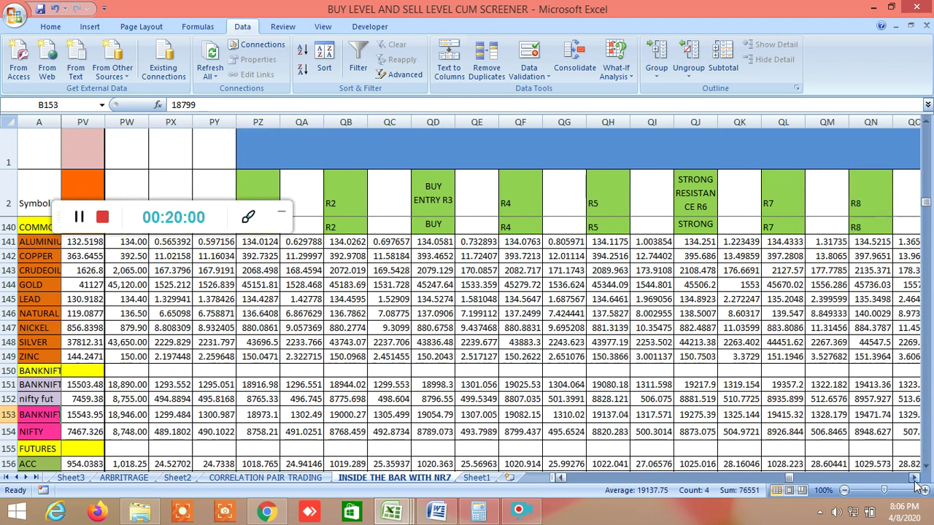
click(915, 477)
click(916, 478)
click(916, 478)
click(916, 478)
click(916, 478)
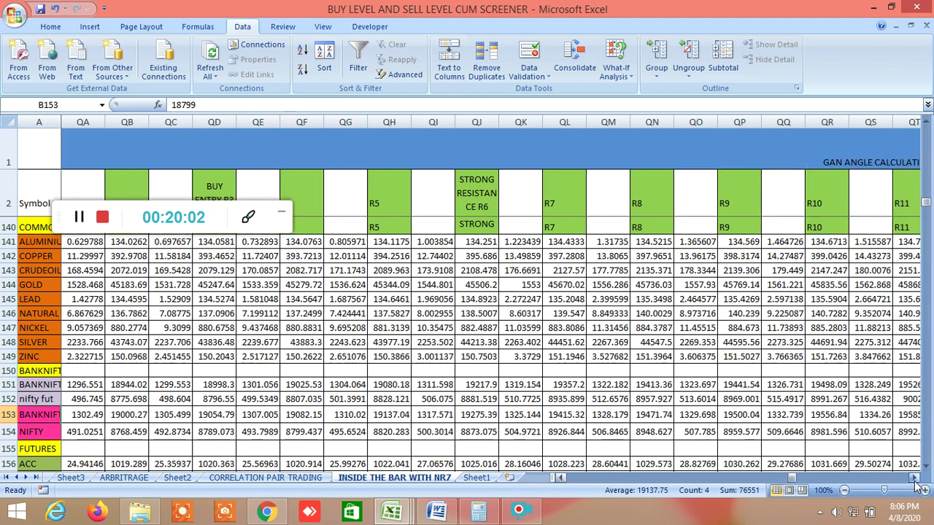
click(915, 478)
click(915, 478)
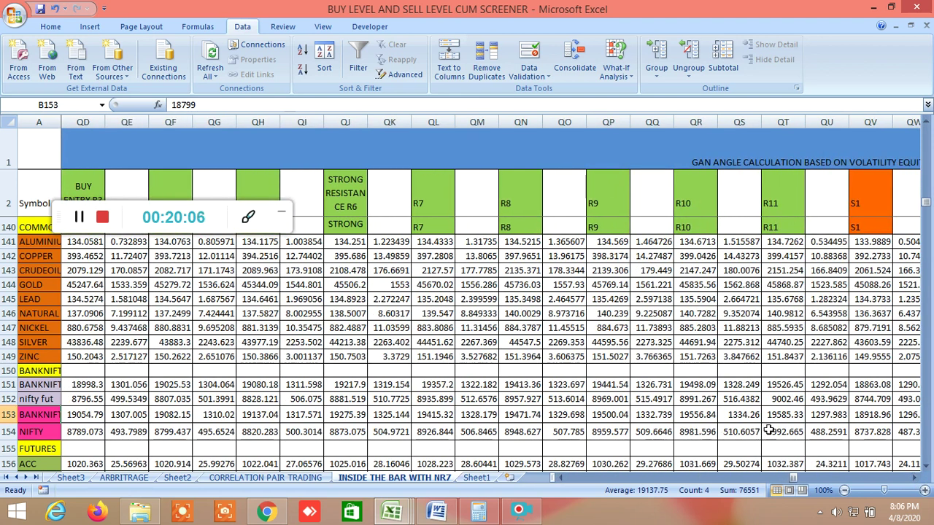
- Examine the volatility-based Gann angle support levels S1 to S11, including the S3 sell entry and strong support S6
click(915, 478)
click(915, 477)
click(916, 478)
click(916, 478)
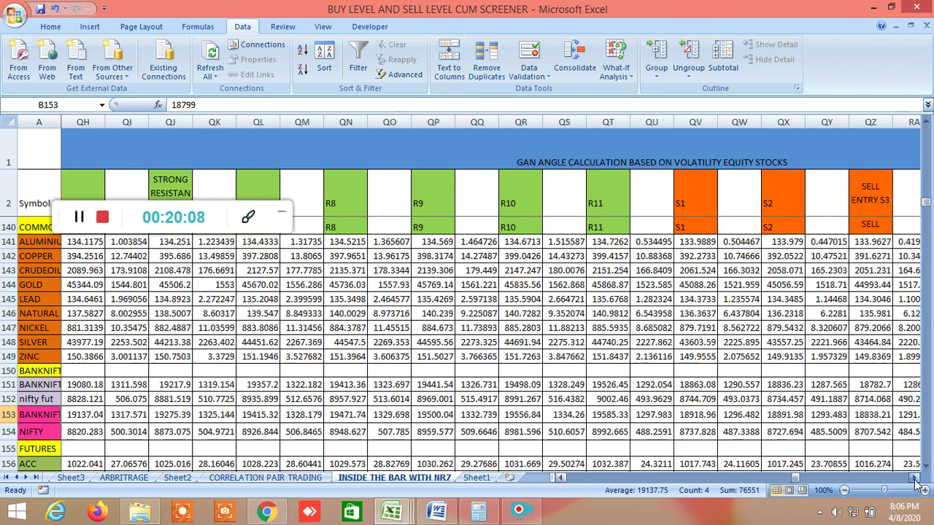
click(916, 477)
click(915, 478)
click(915, 478)
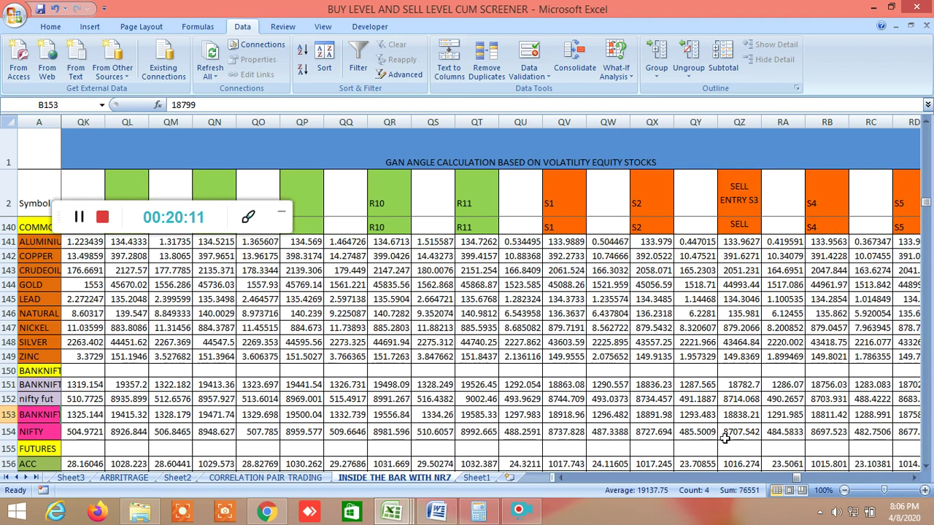
click(918, 480)
click(917, 480)
click(918, 480)
click(918, 480)
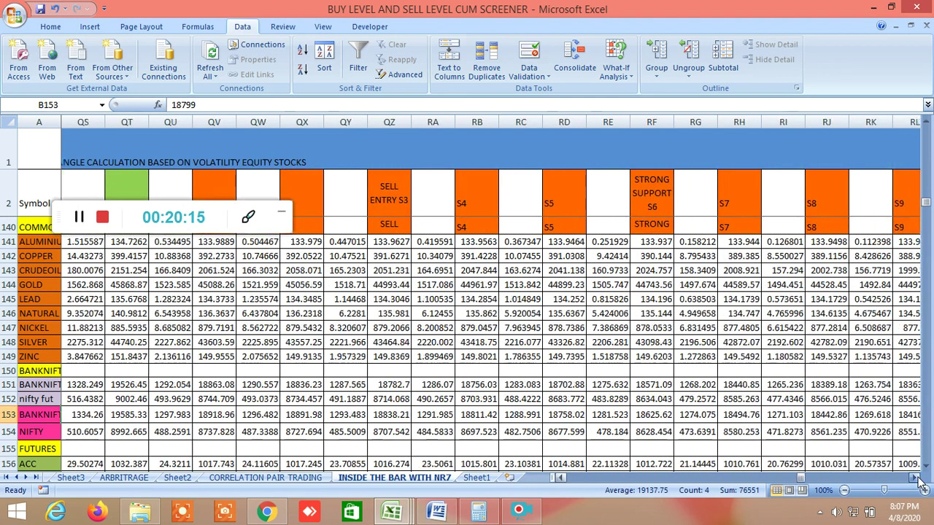
click(918, 480)
click(917, 480)
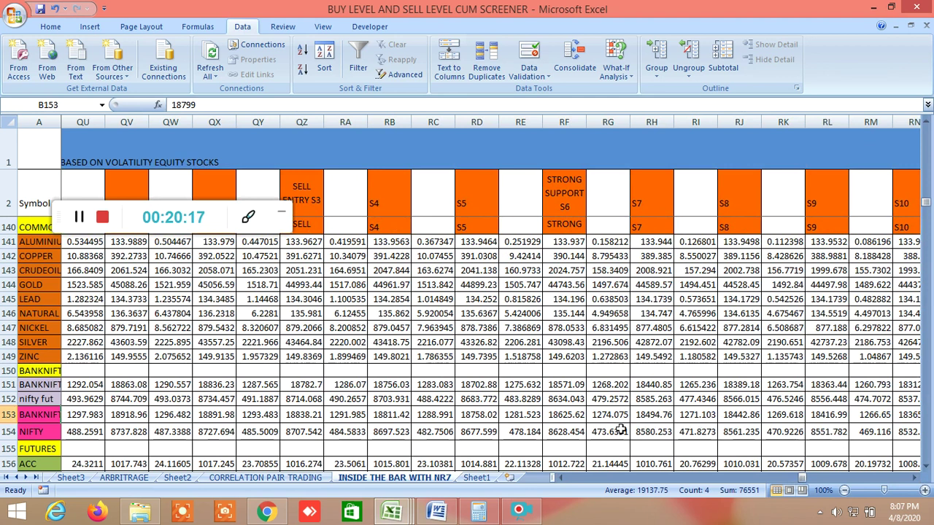
click(916, 480)
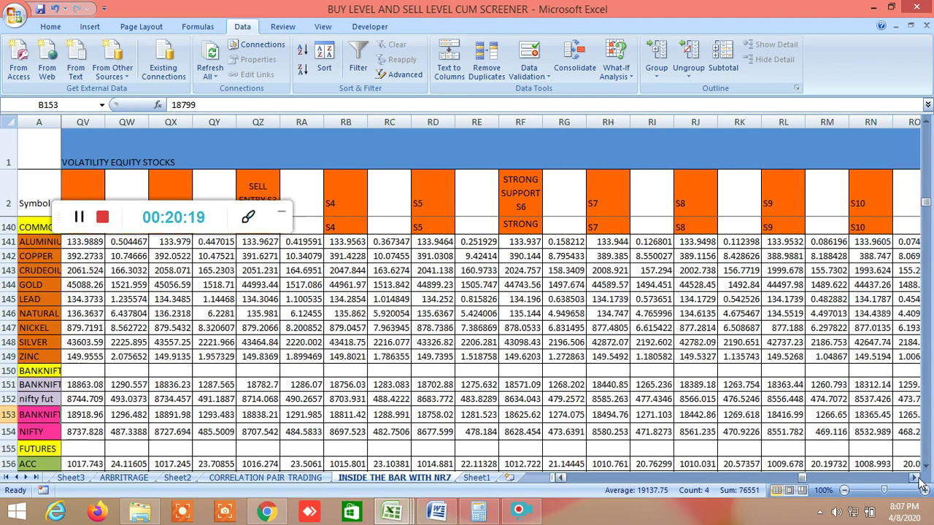
click(917, 480)
click(917, 480)
click(916, 480)
click(916, 480)
click(916, 480)
click(916, 480)
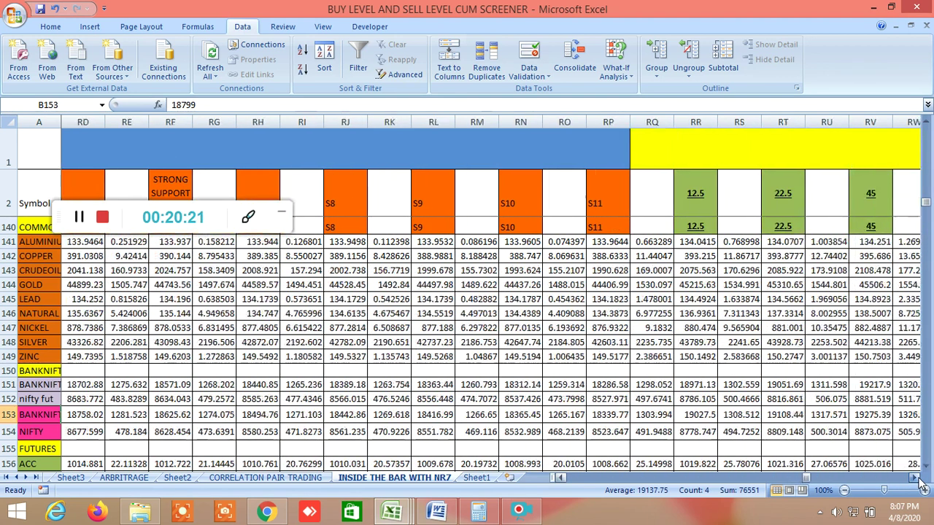
- Examine the volatility-based Gann degree upside levels from 12.5 to 360 degrees for the NIFTY and BANKNIFTY rows
click(917, 480)
click(916, 480)
click(916, 480)
click(916, 480)
click(916, 480)
click(917, 480)
click(917, 480)
click(917, 480)
click(916, 480)
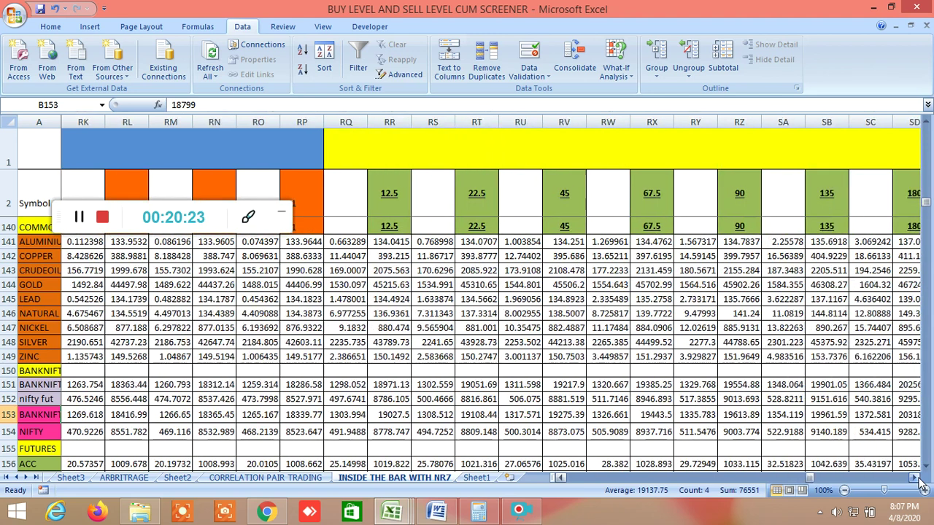
click(916, 480)
click(917, 480)
click(916, 480)
click(916, 480)
click(917, 480)
click(917, 480)
click(917, 480)
click(917, 480)
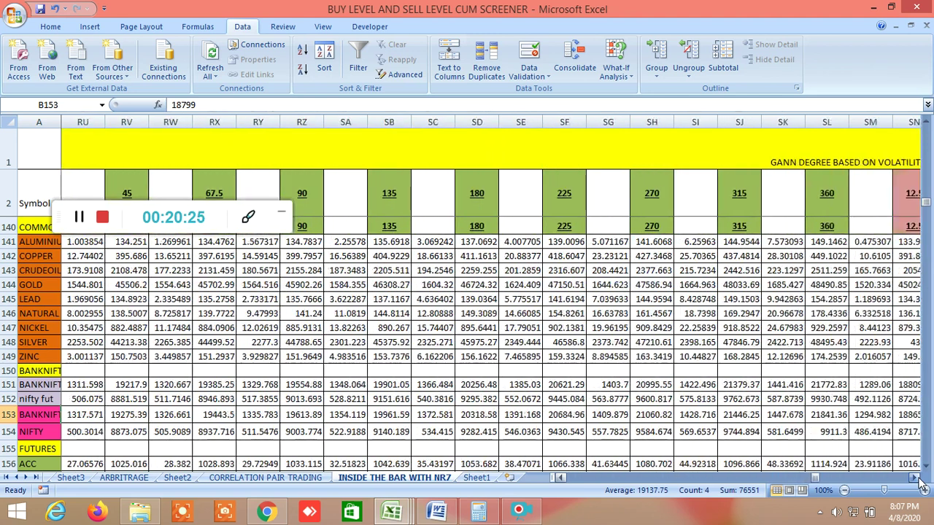
- Examine the volatility-based Gann degree downside levels from 12.5 to 360 degrees for the NIFTY and BANKNIFTY rows
click(916, 481)
click(917, 480)
click(917, 480)
click(916, 480)
click(916, 480)
click(916, 480)
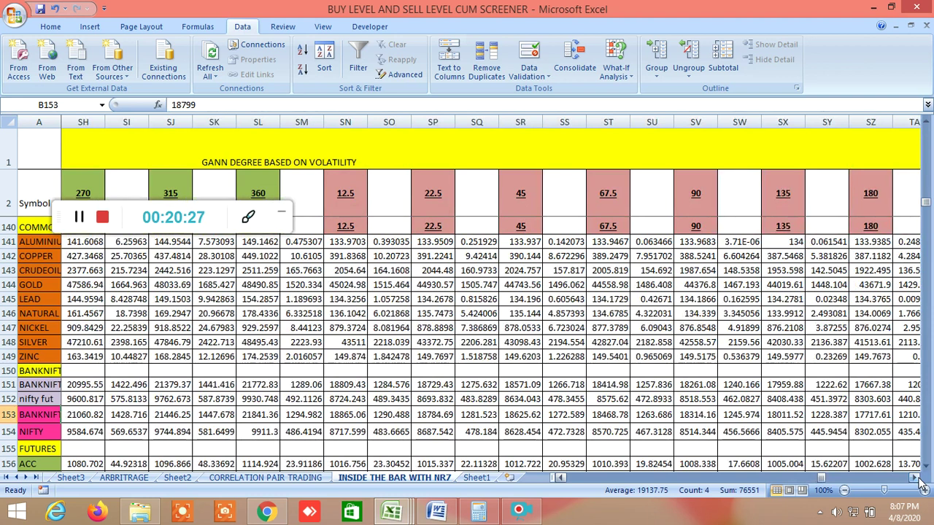
click(916, 480)
click(917, 481)
click(916, 480)
click(917, 480)
click(917, 480)
click(917, 480)
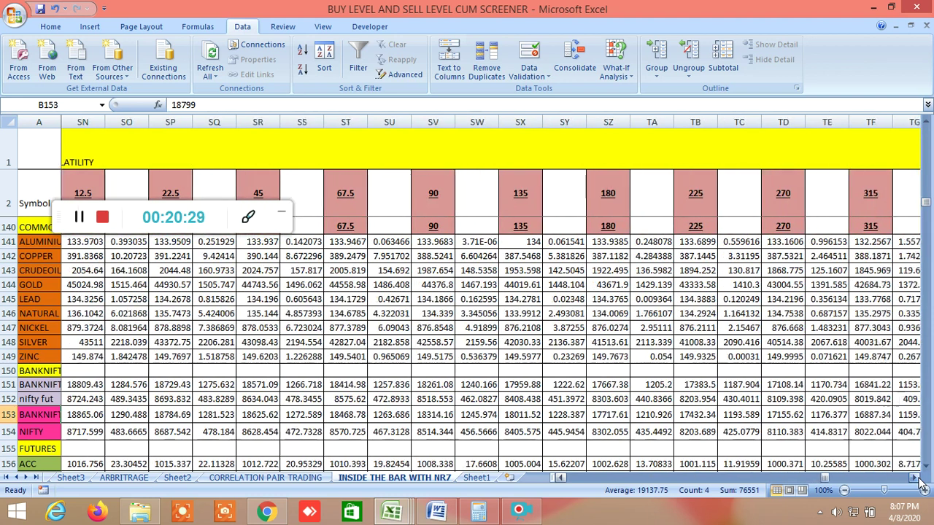
click(917, 480)
click(916, 480)
click(916, 480)
click(916, 480)
click(917, 480)
click(916, 480)
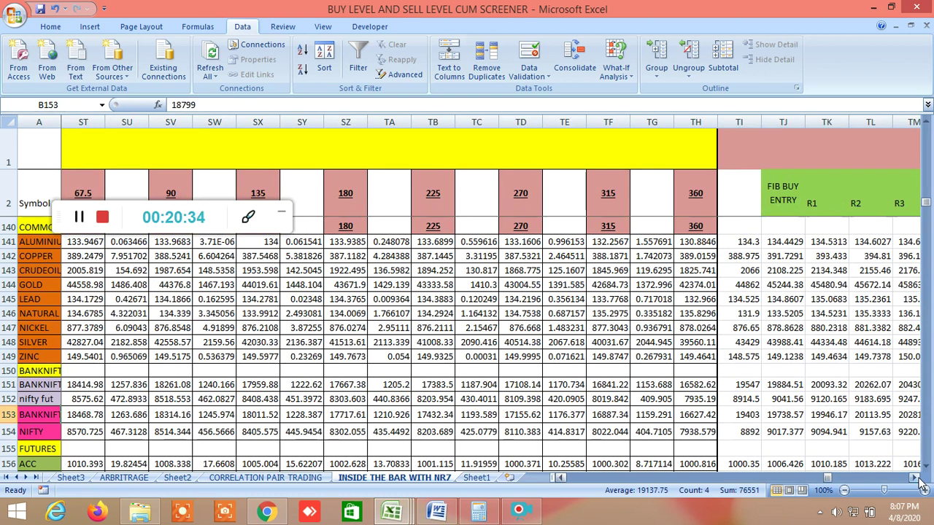
- Examine the one-standard-deviation Fibonacci buy entry and resistance levels R1 to R9 for NIFTY and BANKNIFTY
click(916, 480)
click(917, 480)
click(916, 480)
click(916, 480)
click(917, 480)
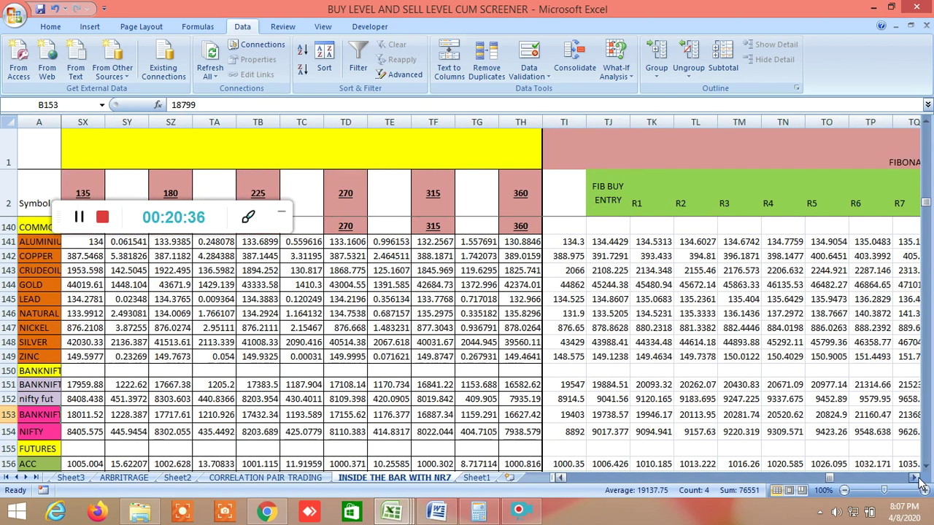
click(917, 480)
click(916, 480)
click(917, 480)
click(917, 480)
click(916, 480)
click(917, 480)
click(916, 480)
click(916, 480)
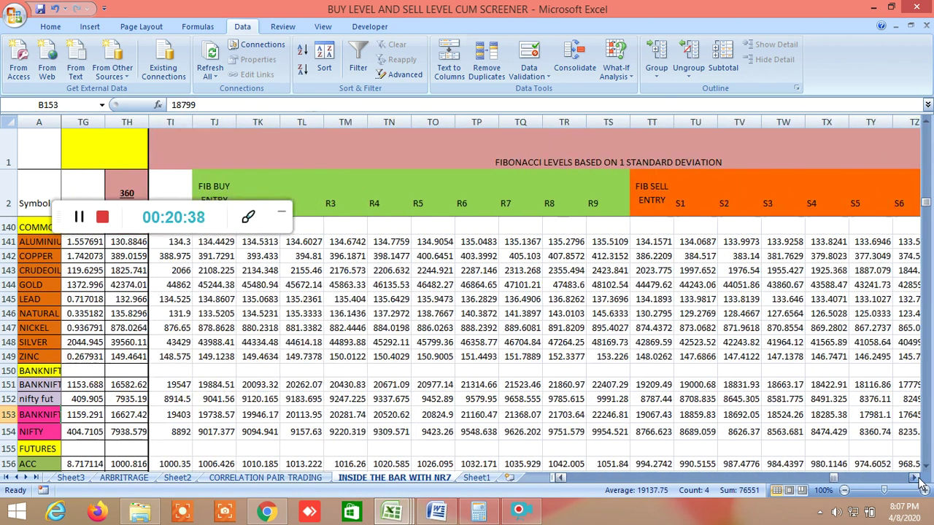
- Examine the one-standard-deviation Fibonacci sell entry and support levels S1 to S9 for NIFTY and BANKNIFTY
click(916, 480)
click(917, 481)
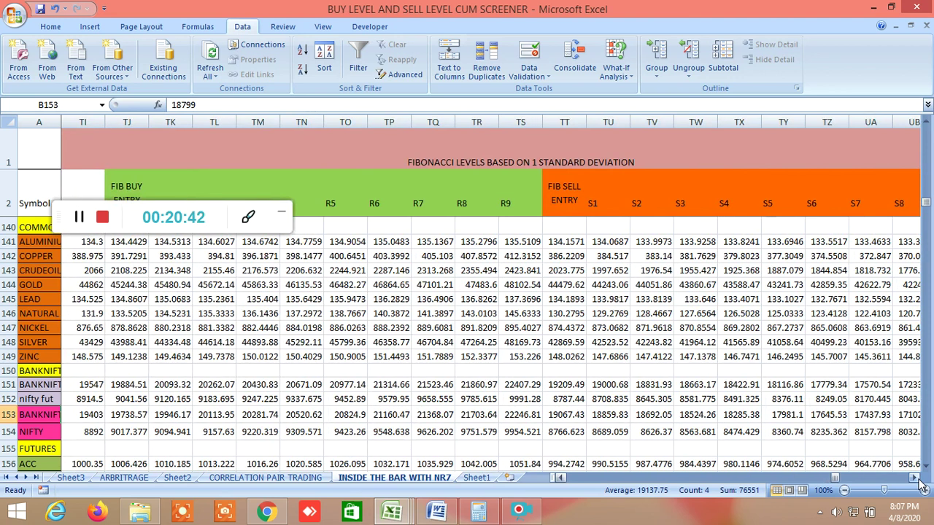
click(916, 480)
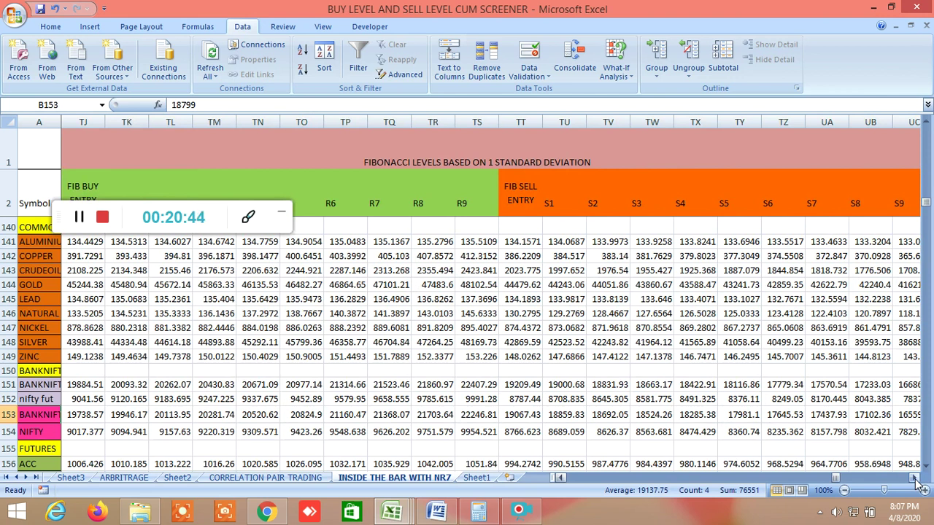
click(917, 480)
click(917, 480)
click(917, 480)
click(916, 480)
click(916, 480)
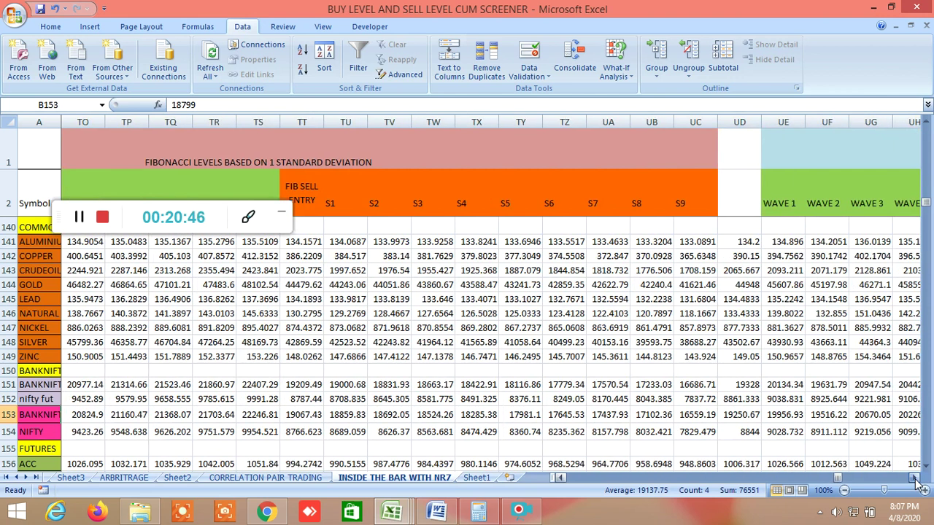
- Examine the volatility-based Elliott wave price levels, waves 1 to 5 and corrections A to C, in both directions
click(916, 480)
click(916, 480)
click(916, 480)
click(916, 480)
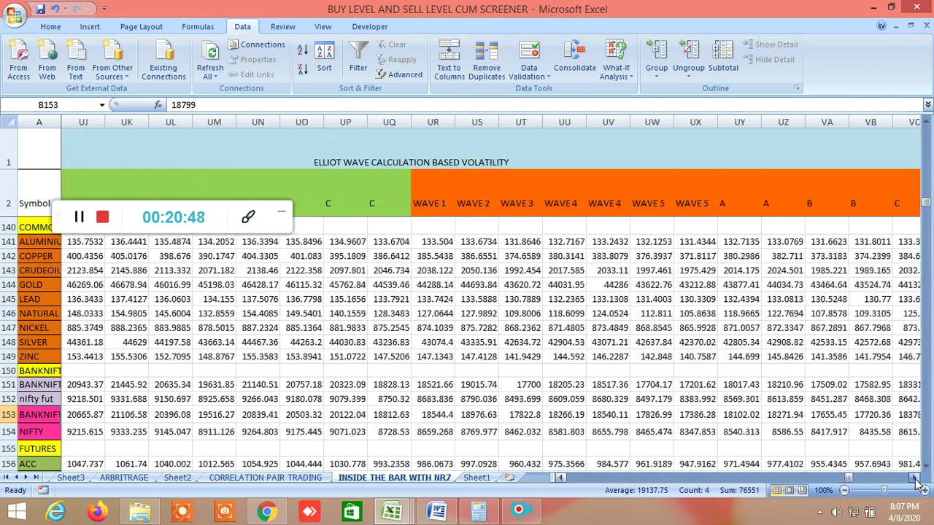
click(917, 480)
click(916, 480)
click(916, 480)
click(916, 480)
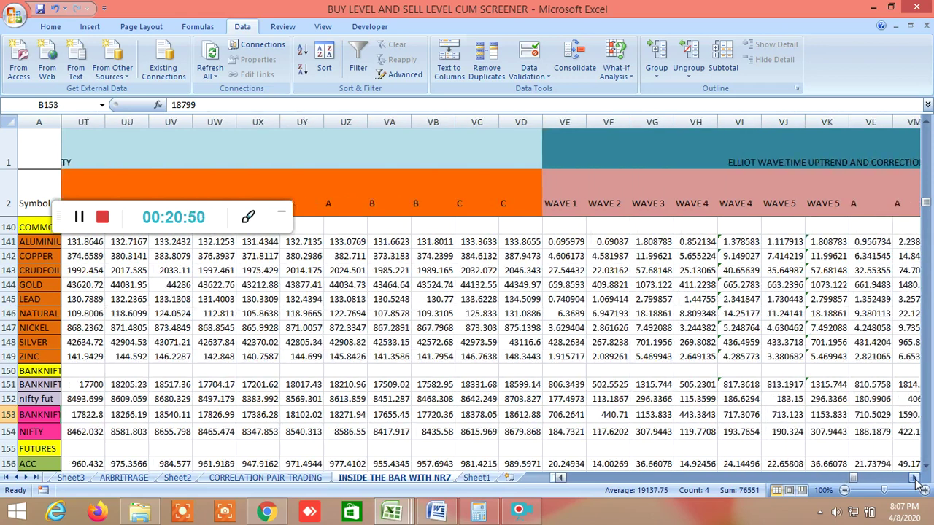
- Examine the Elliott wave time columns for uptrend and downtrend with their corrections, up to the Fibonacci time cycle
click(917, 480)
click(917, 480)
click(917, 480)
click(916, 480)
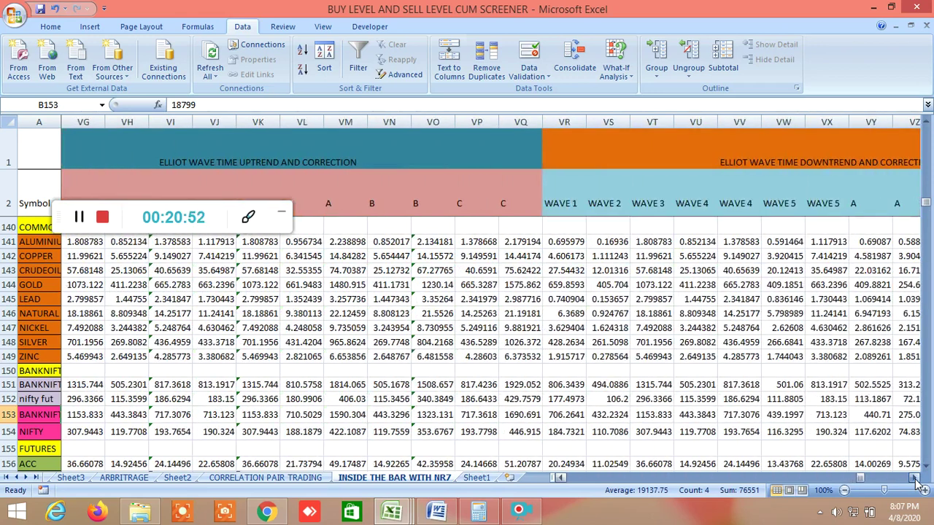
click(916, 480)
click(916, 480)
click(916, 480)
click(916, 480)
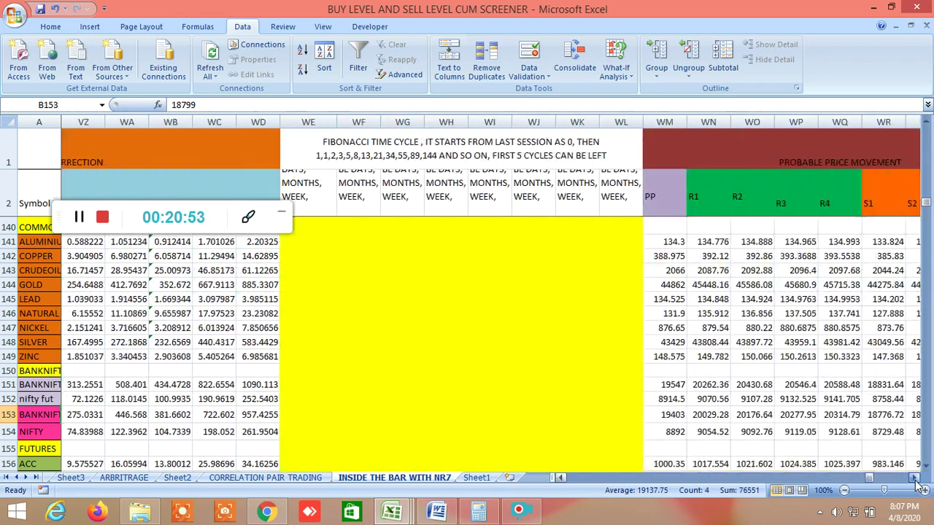
- Examine the probable price movement levels and the volatility-based high probable buy targets T1 to T31
click(917, 480)
click(917, 480)
click(916, 480)
click(916, 480)
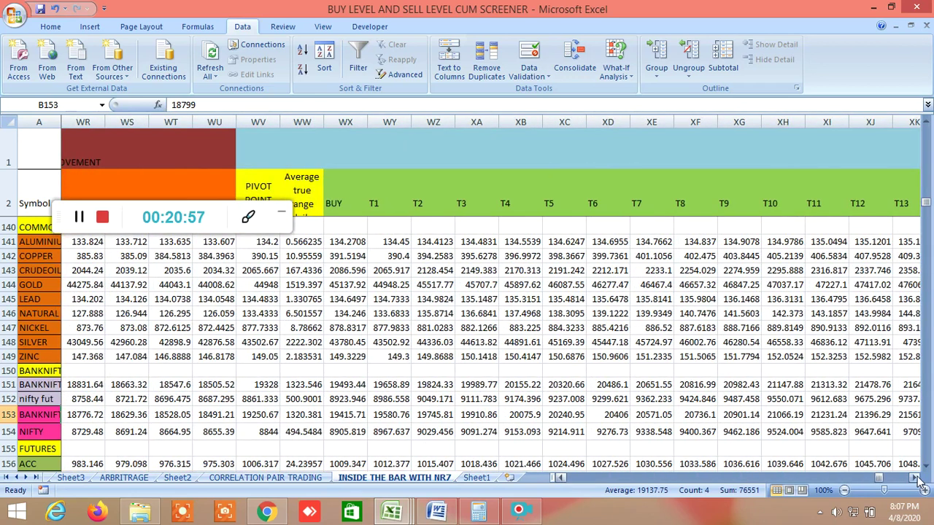
click(917, 480)
click(917, 480)
click(917, 480)
click(916, 480)
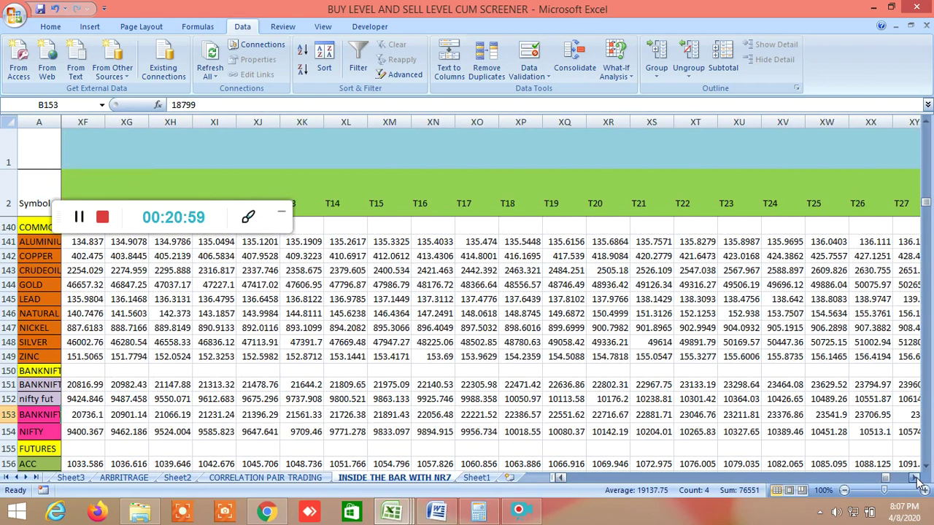
click(917, 480)
click(916, 480)
click(916, 480)
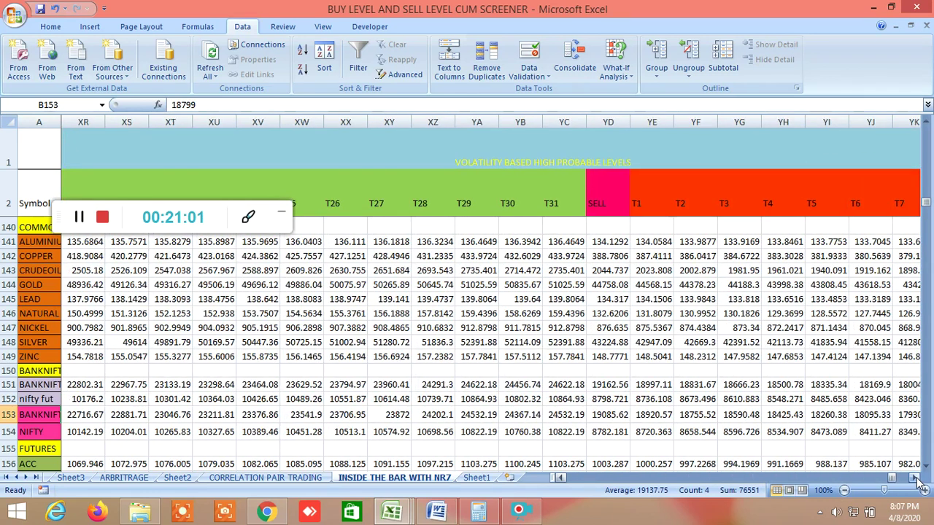
- Examine the volatility-based high probable sell level and its targets T1 to T31 for NIFTY and BANKNIFTY
click(917, 480)
click(917, 480)
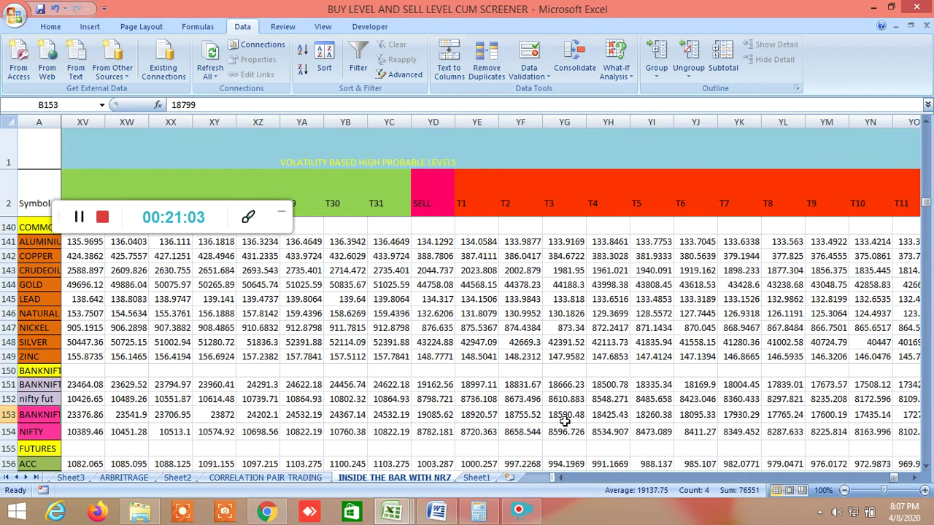
click(917, 480)
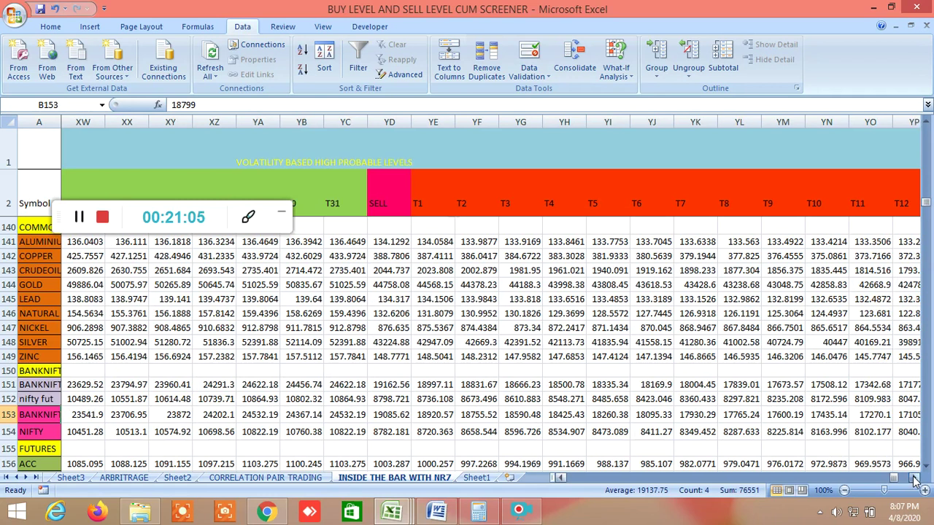
click(916, 480)
click(916, 480)
click(917, 480)
click(916, 480)
click(916, 480)
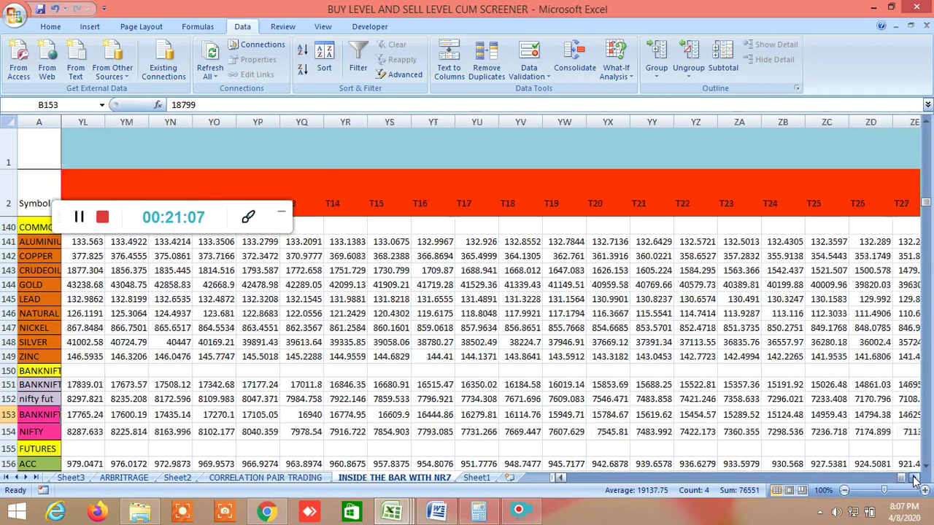
click(916, 480)
click(917, 480)
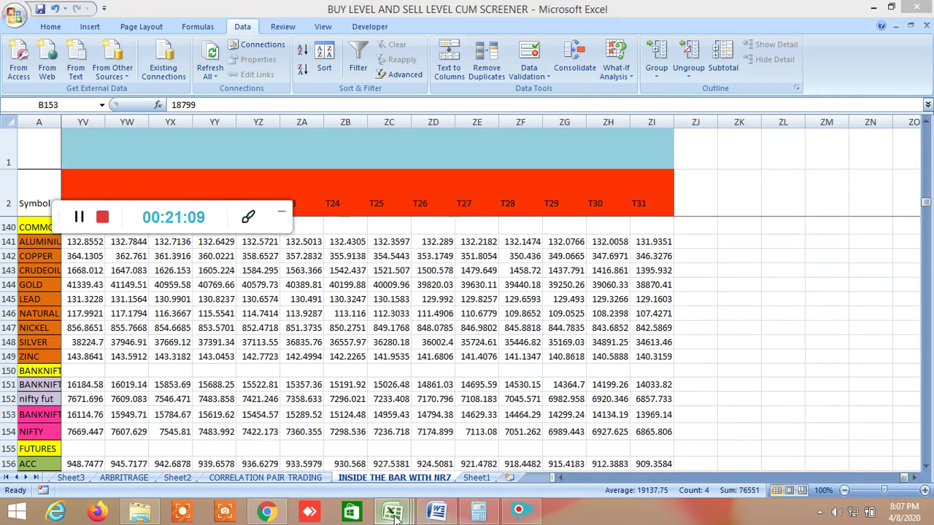
- Switch to the WORKING FILE 3 workbook and review the ATP buy/sell and near high/low columns of the FNO STOCK sheet
mouse_move(392, 510)
click(260, 438)
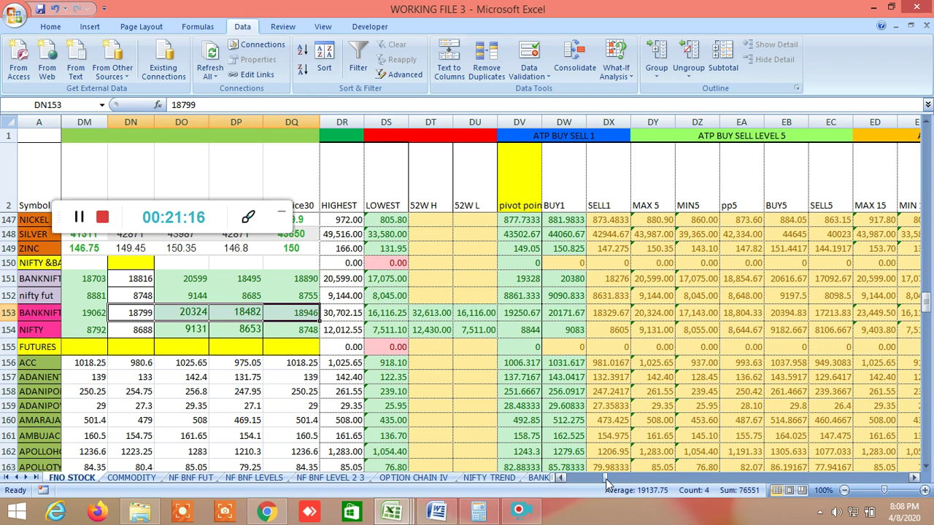
drag(605, 483, 611, 483)
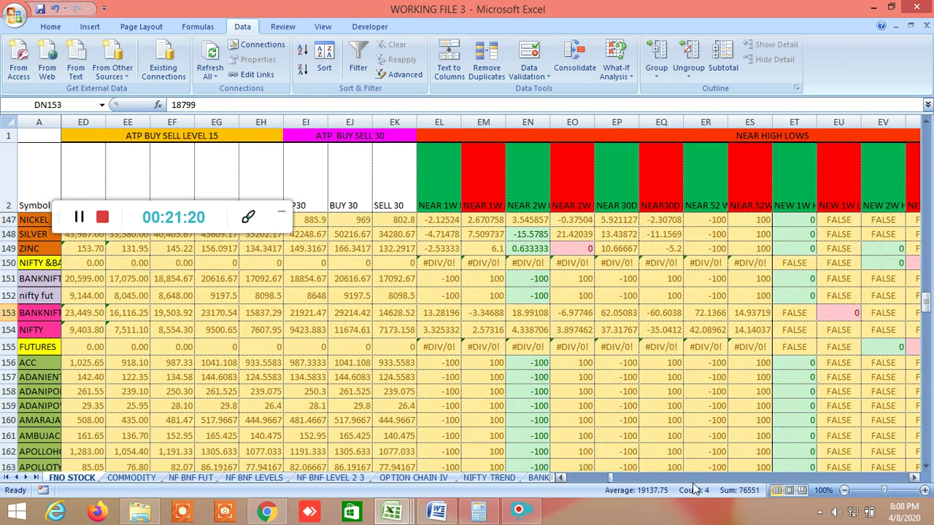
click(916, 480)
click(915, 480)
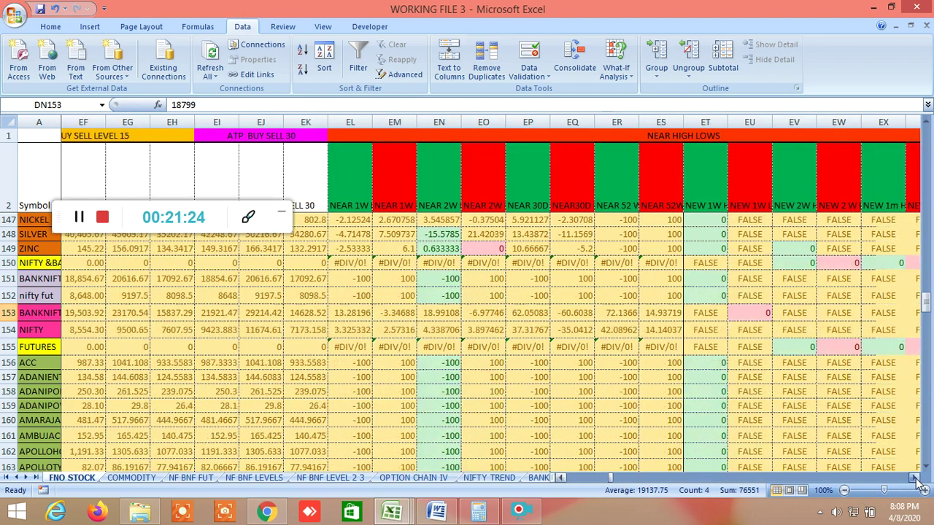
click(915, 480)
click(916, 480)
click(915, 480)
click(916, 480)
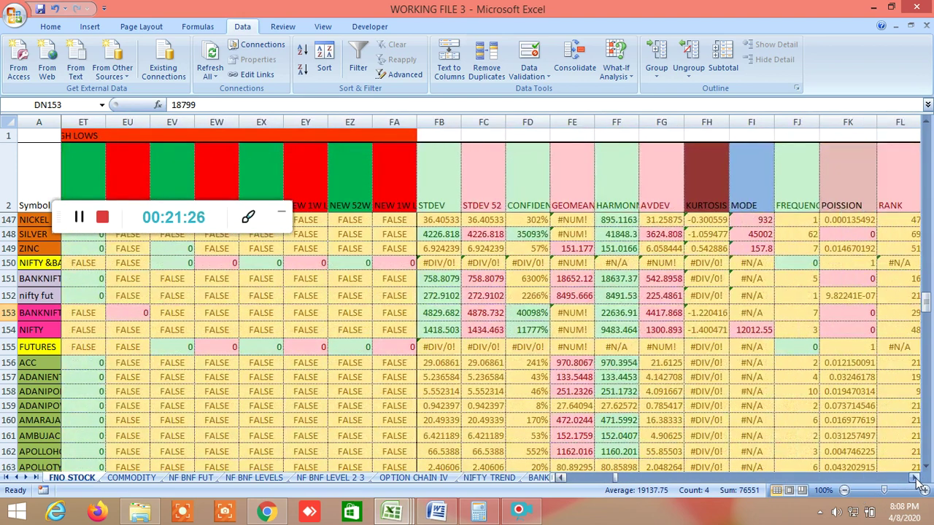
- Examine the MACD, average gain and loss, RSI and MACD crossover columns for NIFTY and BANKNIFTY
click(916, 480)
click(916, 480)
click(915, 480)
click(916, 480)
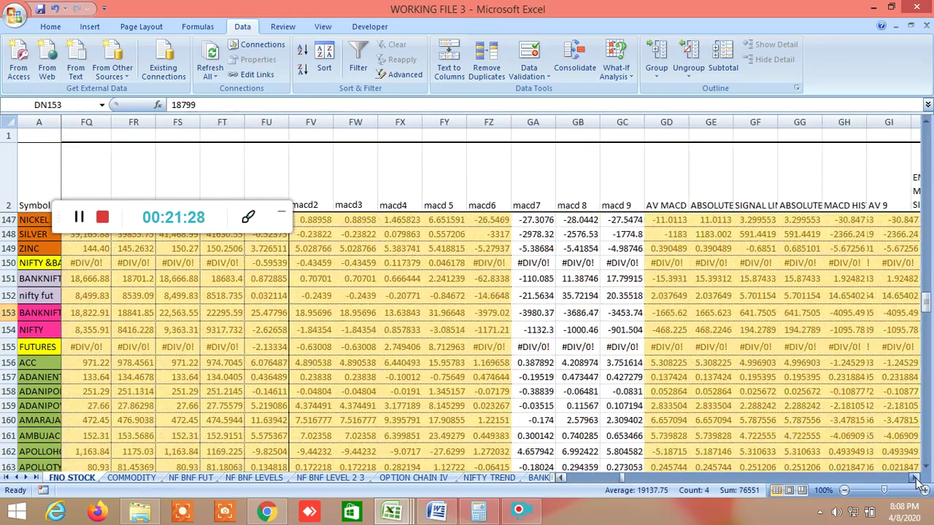
click(916, 480)
click(915, 480)
click(916, 480)
click(915, 480)
click(915, 480)
click(915, 480)
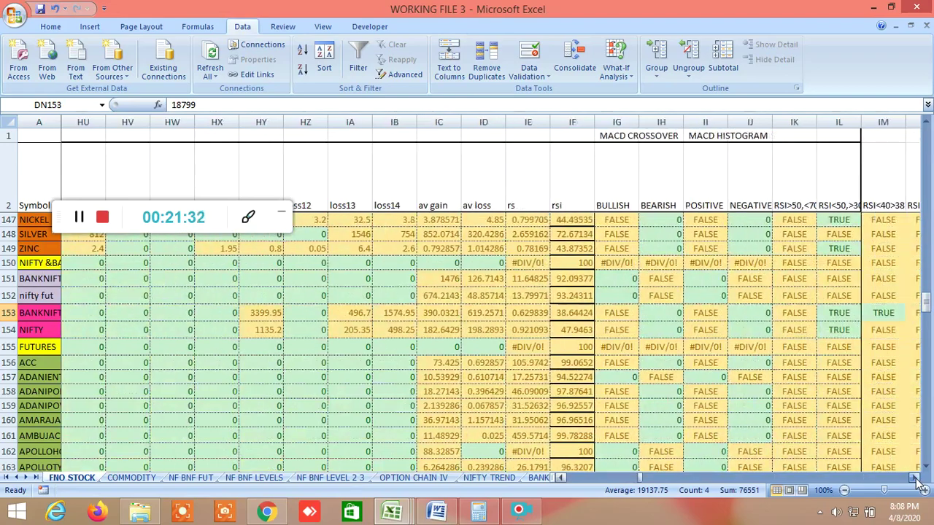
- Examine the true range calculation columns up to ATR(14) and the stochastic values
click(916, 480)
click(916, 480)
click(916, 480)
click(916, 480)
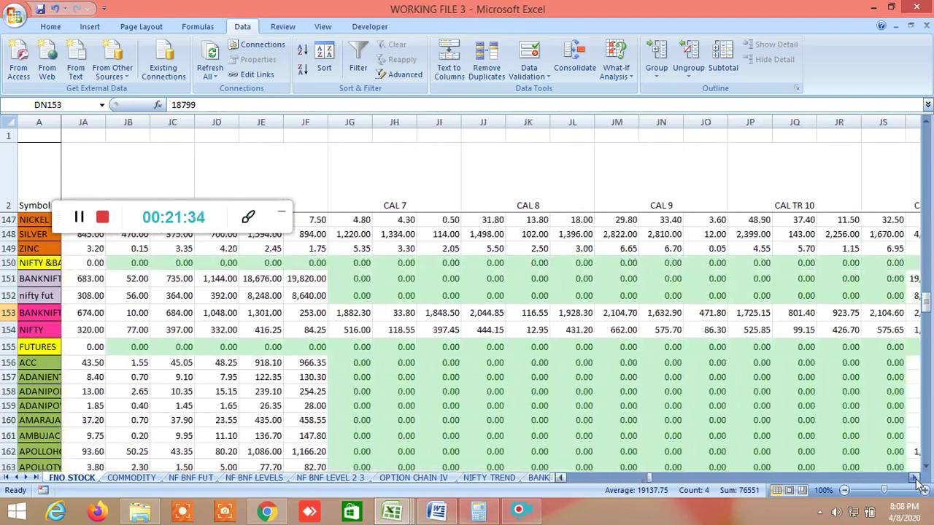
click(916, 480)
click(916, 480)
click(916, 480)
click(916, 480)
click(916, 480)
click(916, 480)
click(916, 480)
click(916, 480)
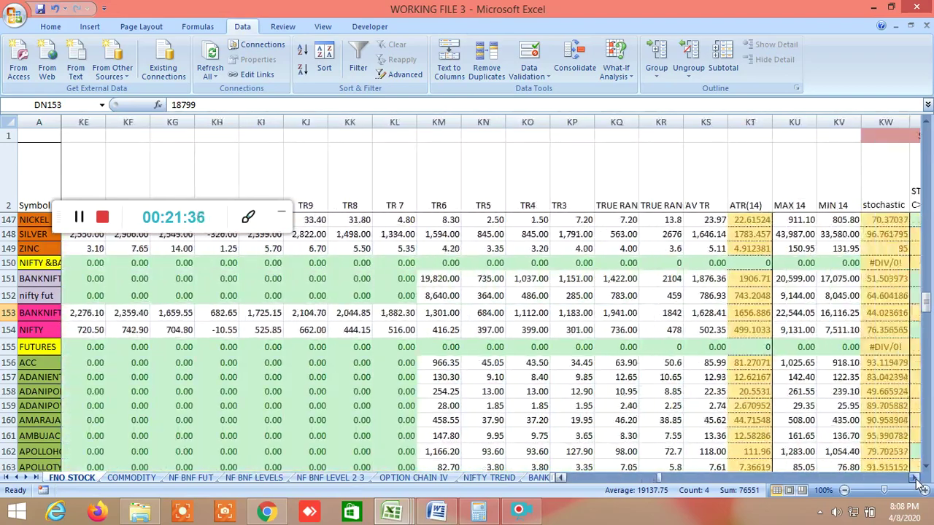
- Examine the Super Trend 14,3, Keltner channel and EMA 8-20 crossover columns
click(915, 480)
click(916, 480)
click(915, 480)
click(915, 480)
click(916, 480)
click(916, 480)
click(915, 480)
click(916, 480)
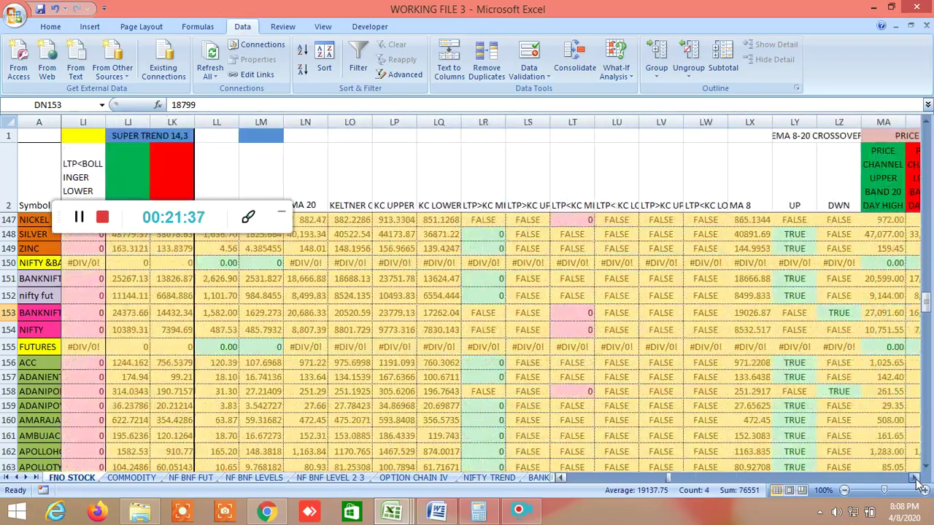
- Examine the price channel, linear regression and Ichimoku cloud columns, including the bullish and bearish signals
click(916, 480)
click(916, 480)
click(916, 480)
click(916, 480)
click(916, 480)
click(916, 480)
click(915, 480)
click(915, 480)
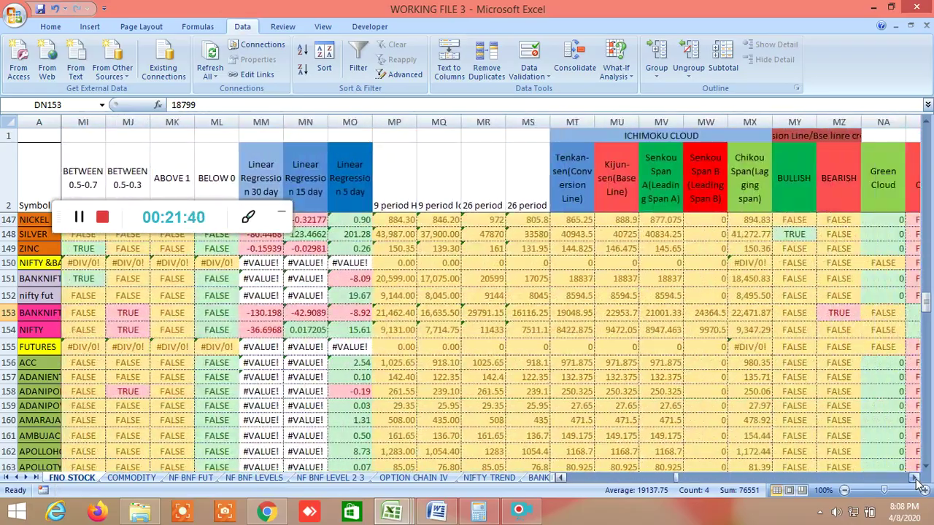
click(916, 480)
click(916, 480)
click(915, 480)
click(916, 480)
click(915, 480)
click(916, 480)
click(916, 480)
click(916, 480)
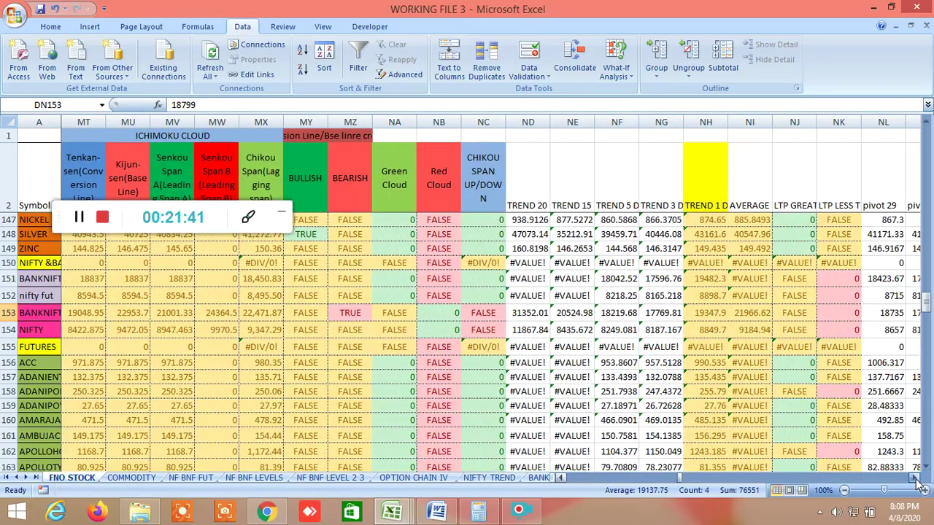
- Examine the trend and pivot columns up to the triangular moving averages and the TMA 10/20 cross
click(915, 480)
click(916, 480)
click(916, 480)
click(916, 480)
click(915, 481)
click(916, 480)
click(916, 480)
click(916, 480)
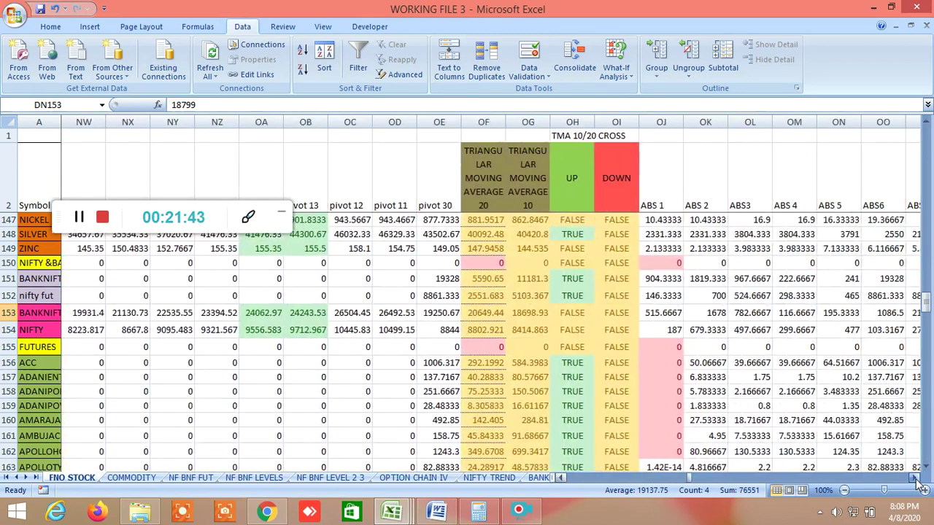
- Examine the ABS and mean deviation columns, the Commodity Channel Index and the LTP versus LSMA comparison
click(916, 480)
click(915, 480)
click(915, 481)
click(916, 480)
click(916, 480)
click(915, 480)
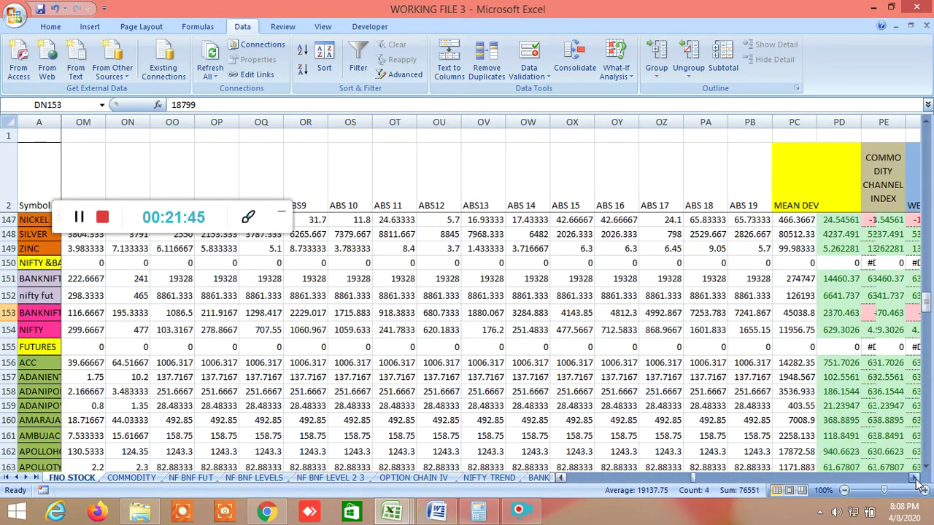
click(916, 480)
click(915, 481)
click(916, 480)
click(915, 480)
click(916, 480)
click(916, 480)
click(916, 480)
click(916, 480)
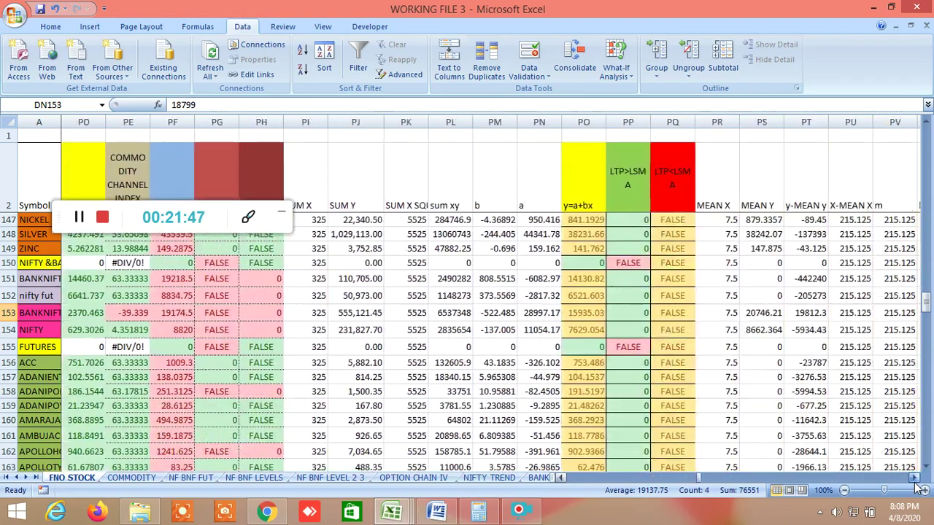
- Examine the weighted close 14 period columns, the LTP comparisons, and the stop long and stop short columns
click(916, 480)
click(916, 480)
click(916, 480)
click(915, 480)
click(916, 480)
click(915, 480)
click(916, 481)
click(916, 480)
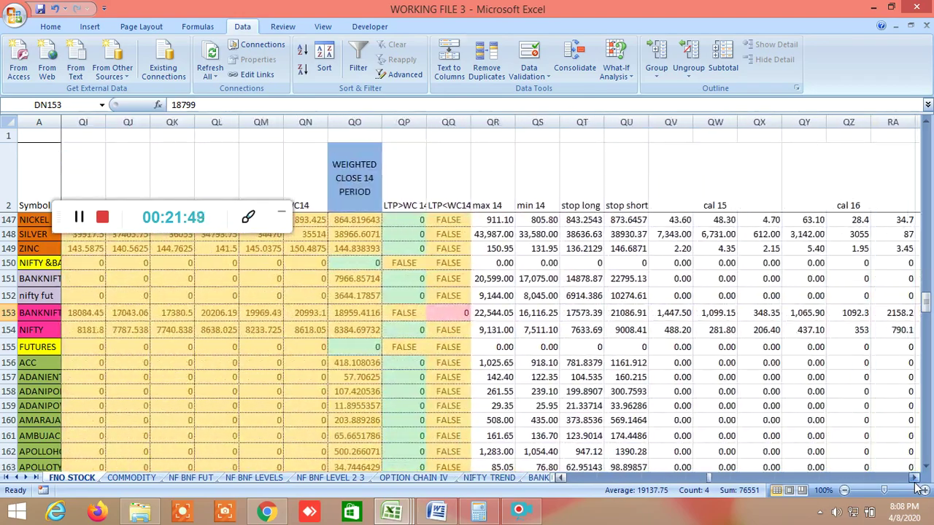
click(916, 480)
click(915, 480)
click(915, 480)
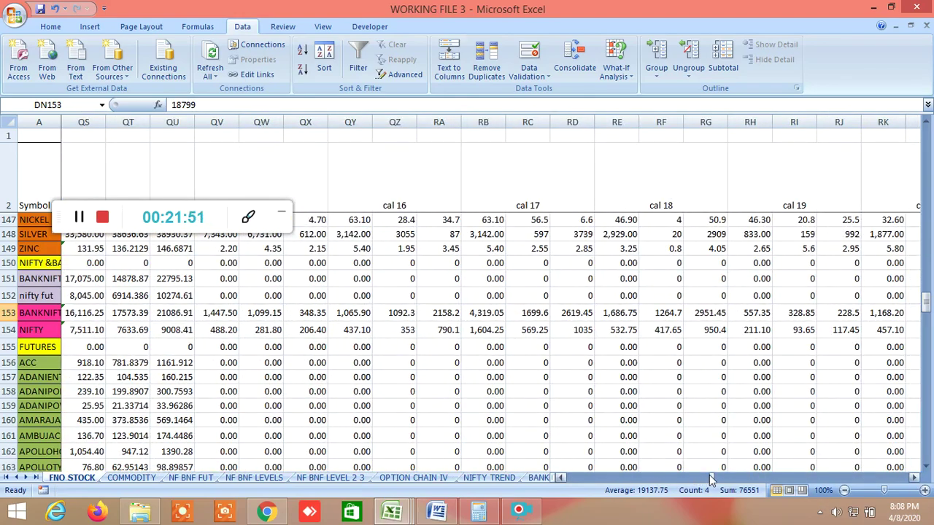
- Look through the helper calculation columns from c7 to f10
drag(709, 475, 729, 474)
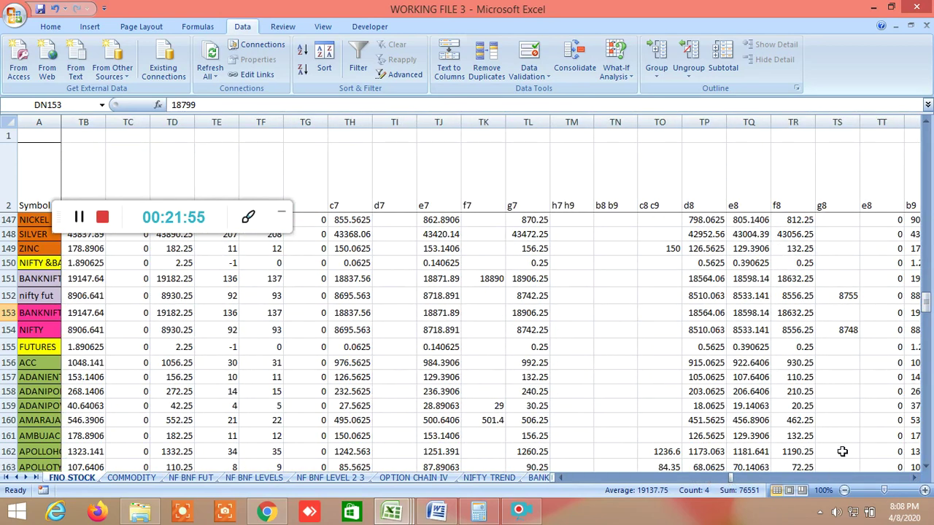
click(915, 480)
click(916, 480)
click(916, 480)
click(916, 480)
click(915, 481)
click(915, 480)
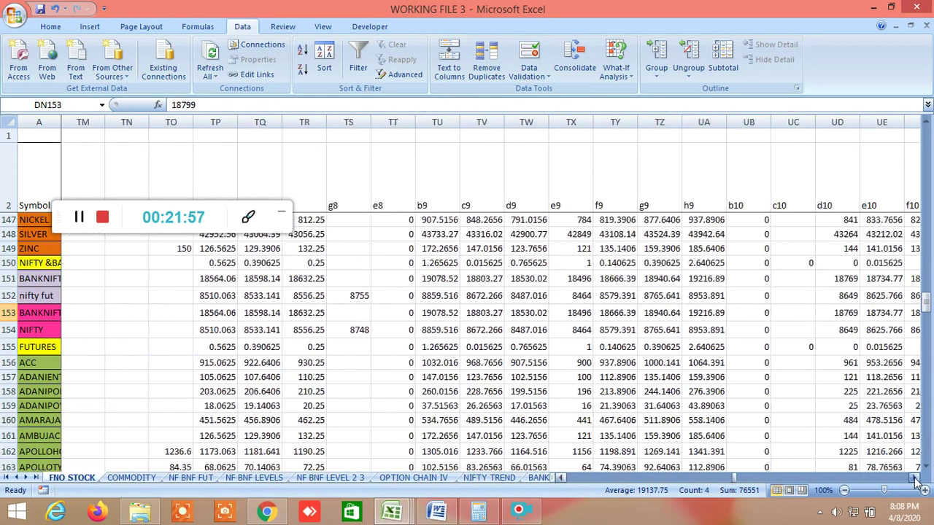
- Examine the New Buy Sell Level 1 entries and targets, including the Resistance 1-5 and Support 1-5 columns
drag(915, 480, 915, 480)
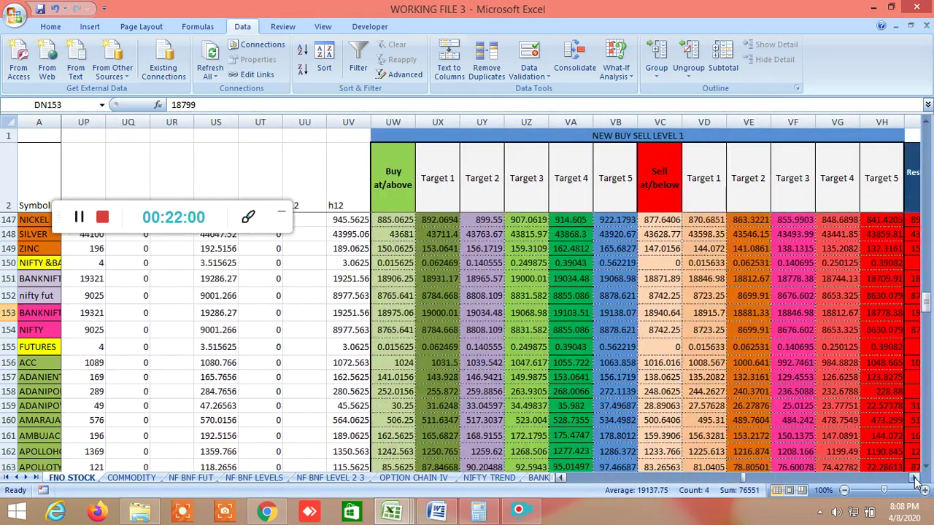
click(916, 480)
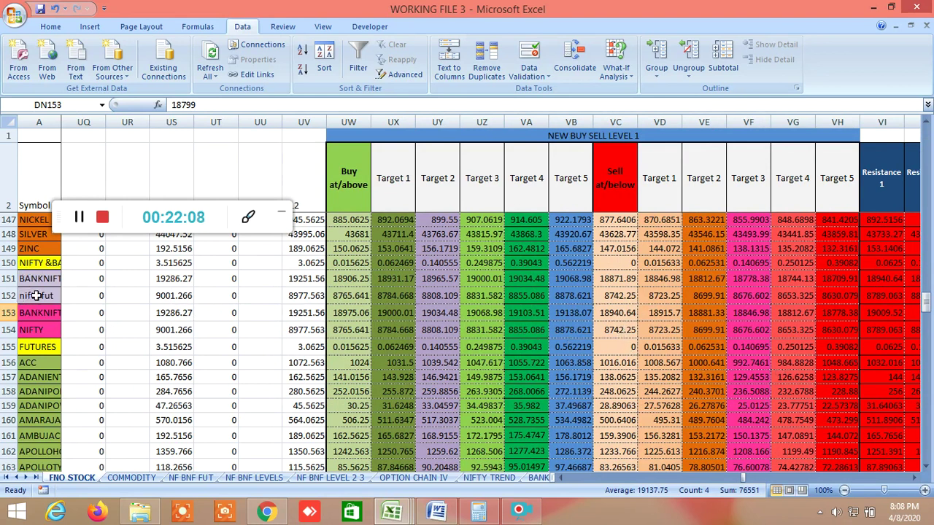
click(915, 478)
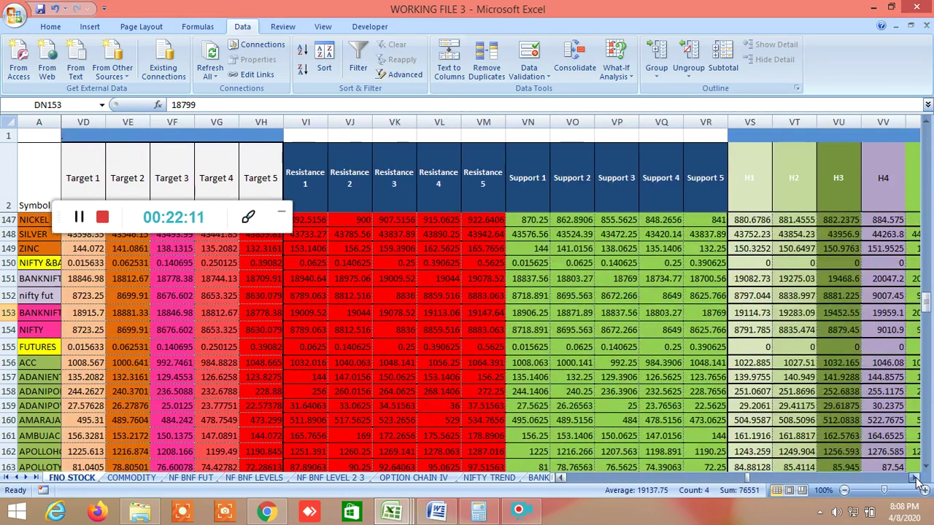
click(914, 478)
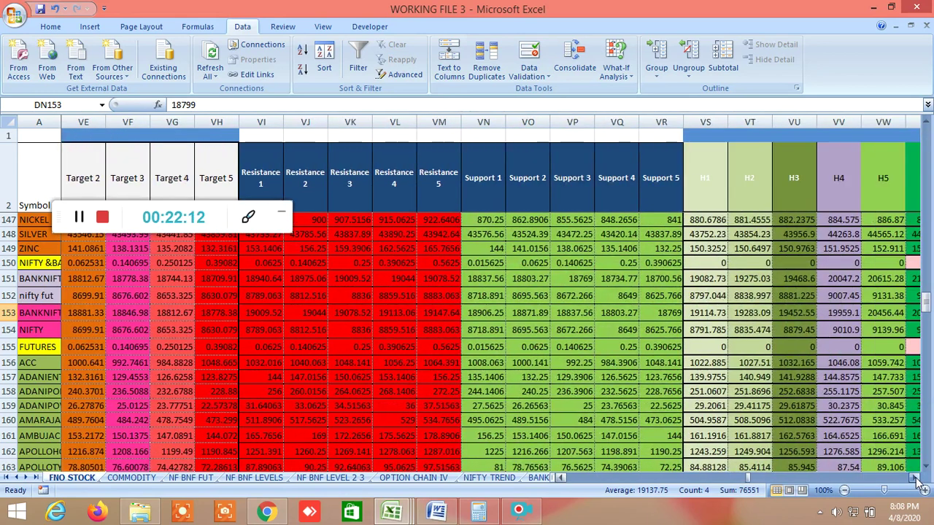
click(915, 478)
click(915, 478)
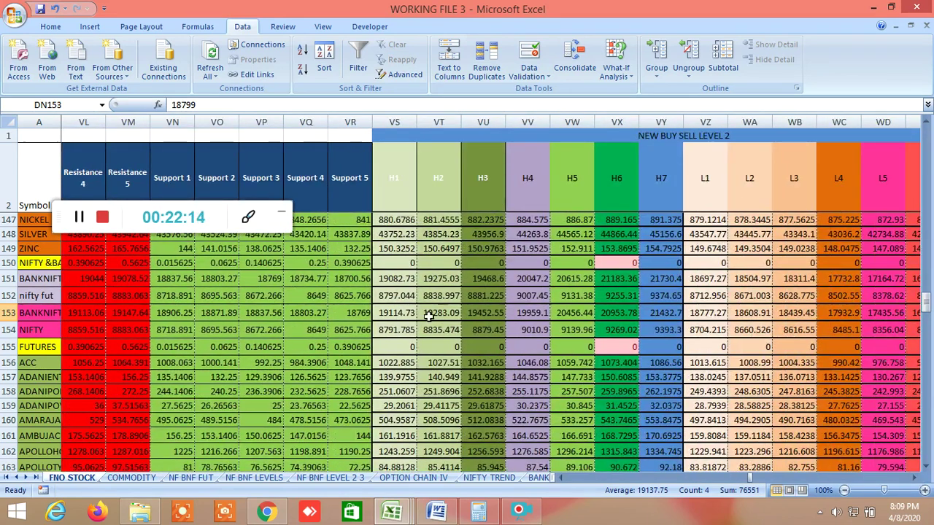
- Examine the H1-H7 and L1-L7 columns of New Buy Sell Level 2
click(915, 478)
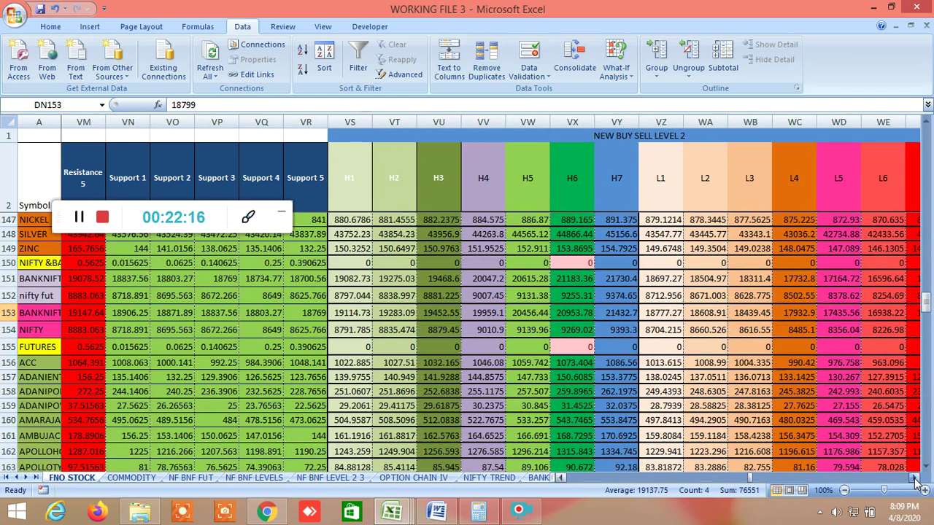
click(915, 478)
click(915, 477)
click(915, 478)
click(915, 477)
click(915, 477)
click(915, 478)
click(915, 477)
click(915, 478)
click(915, 477)
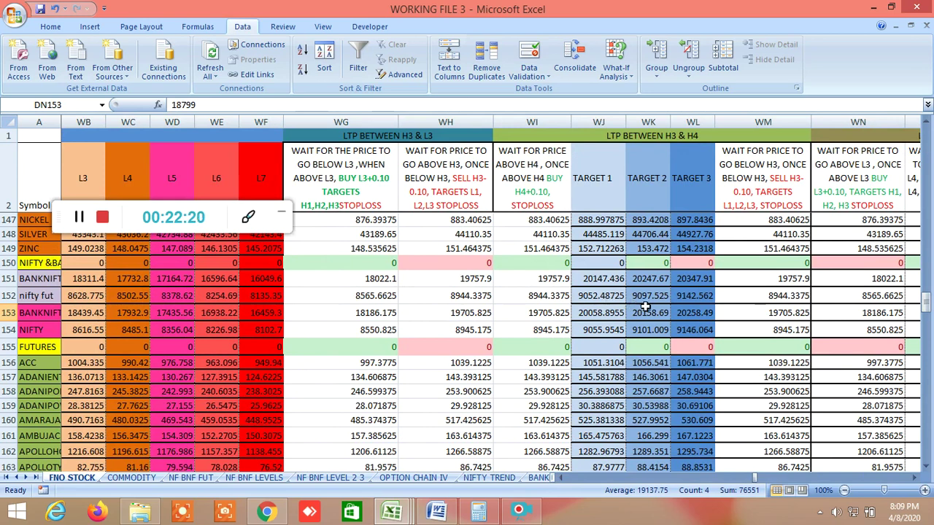
- Examine the LTP rule columns for prices between and beyond the H3, H4, L3 and L4 levels, up to Tirone Level 1
click(917, 479)
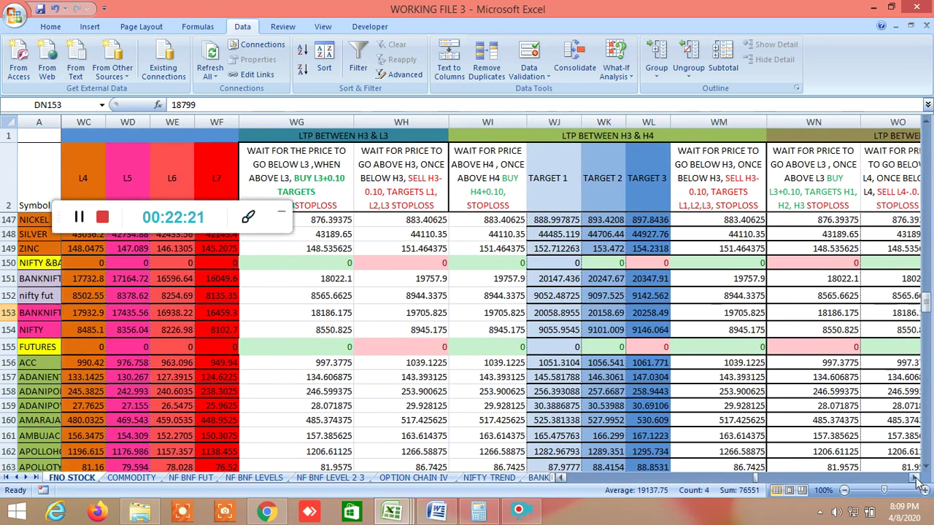
click(916, 479)
click(917, 479)
click(917, 478)
click(916, 479)
click(917, 478)
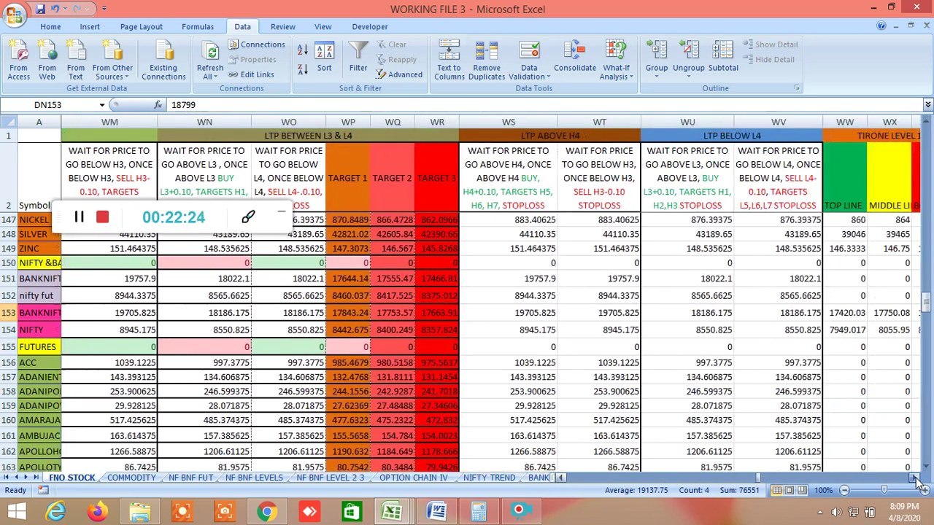
click(916, 479)
click(917, 478)
- Examine the Fibonacci levels based on True Range 1, covering buy targets T1-T12 and sell targets S1-S12
click(917, 479)
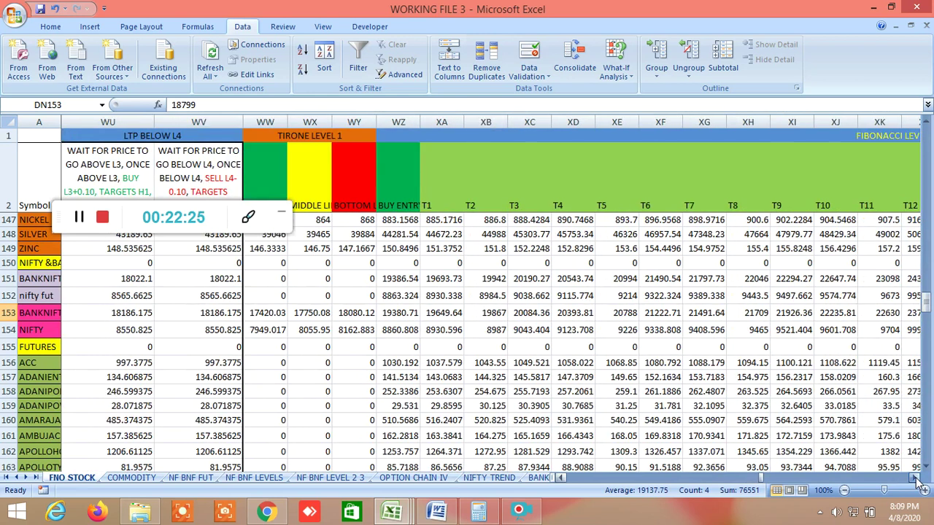
click(916, 478)
click(917, 479)
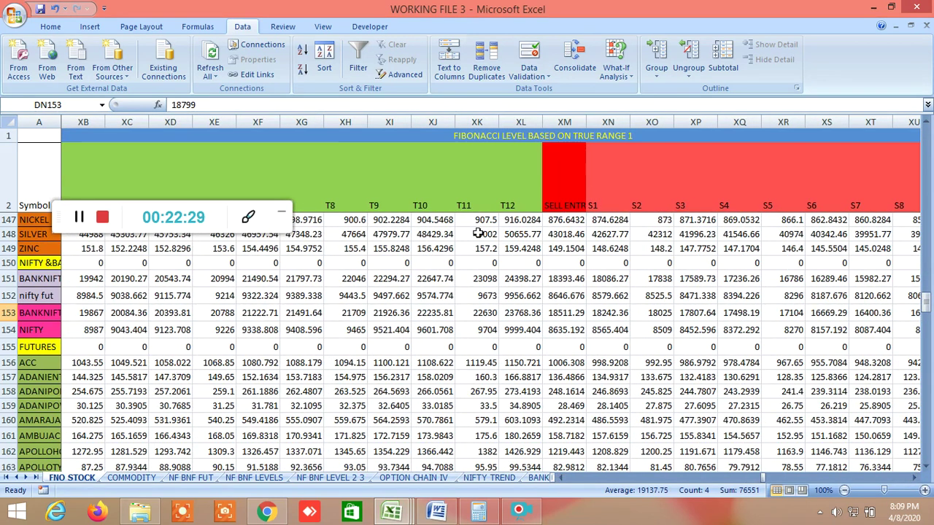
click(914, 480)
click(913, 480)
click(913, 480)
click(914, 480)
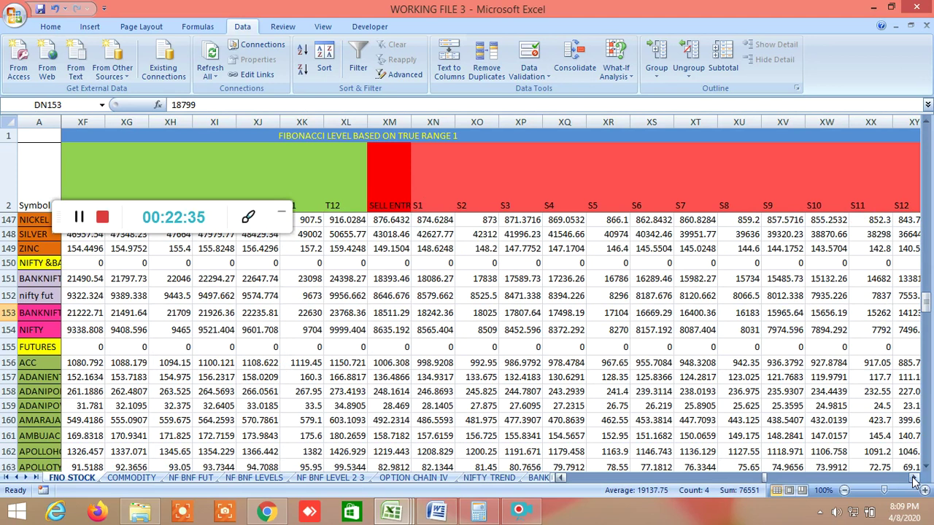
click(913, 480)
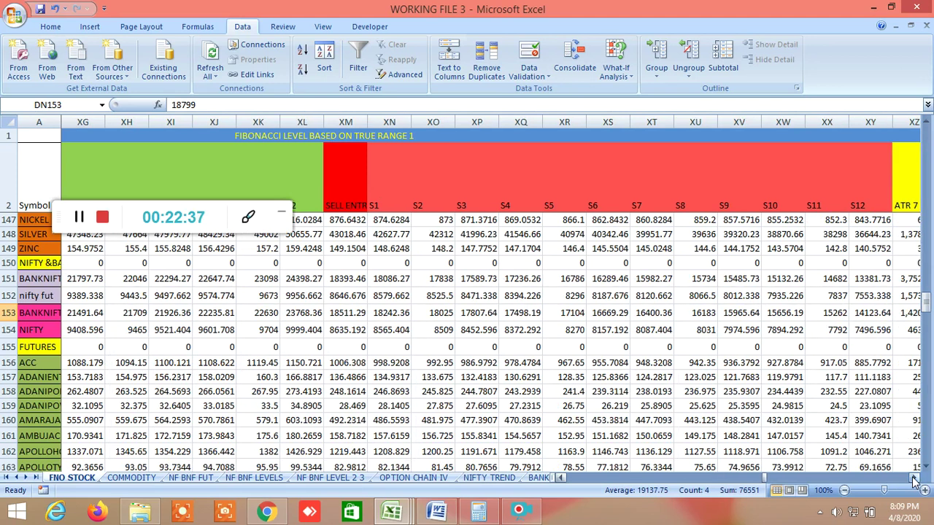
click(914, 480)
click(914, 480)
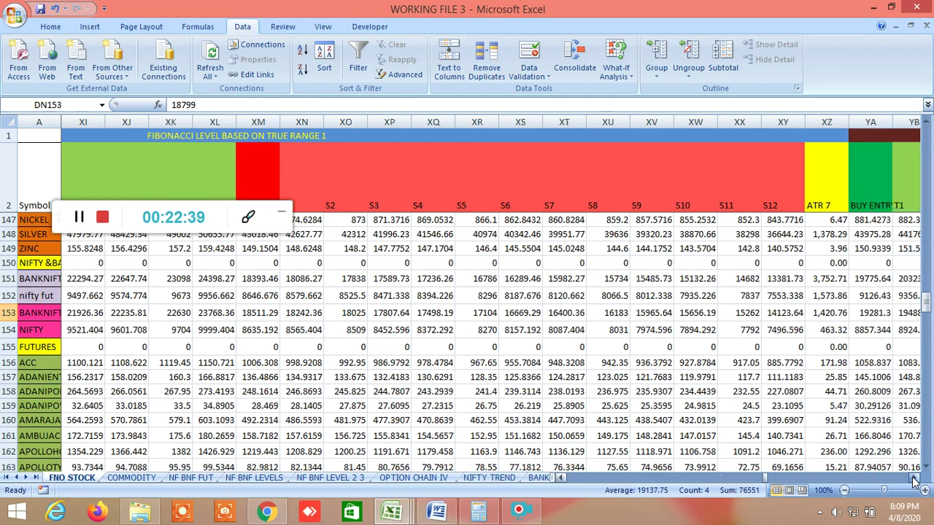
- Examine the ATR 7 columns and the Fibonacci levels based on ATR 14, with their buy and sell targets
click(914, 480)
click(913, 480)
click(914, 481)
click(913, 480)
click(914, 480)
click(914, 480)
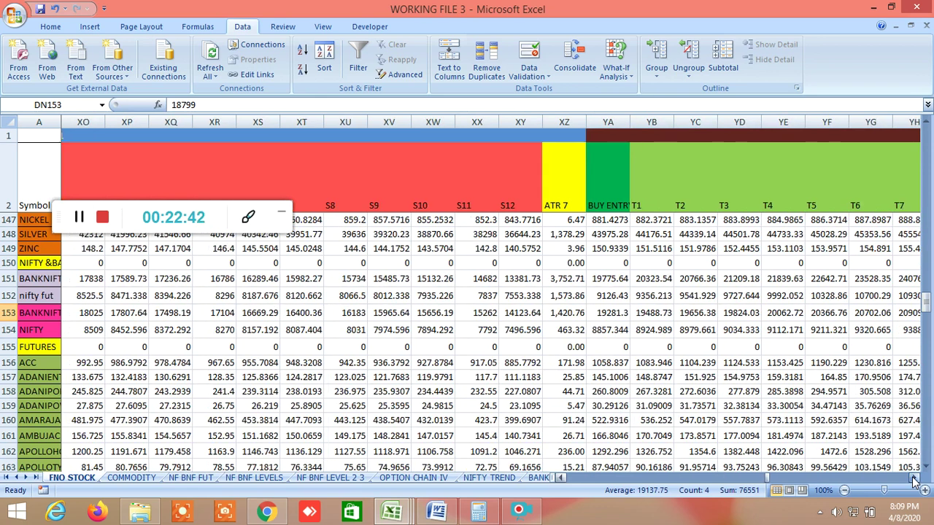
click(914, 480)
click(914, 480)
click(913, 480)
drag(913, 480, 914, 480)
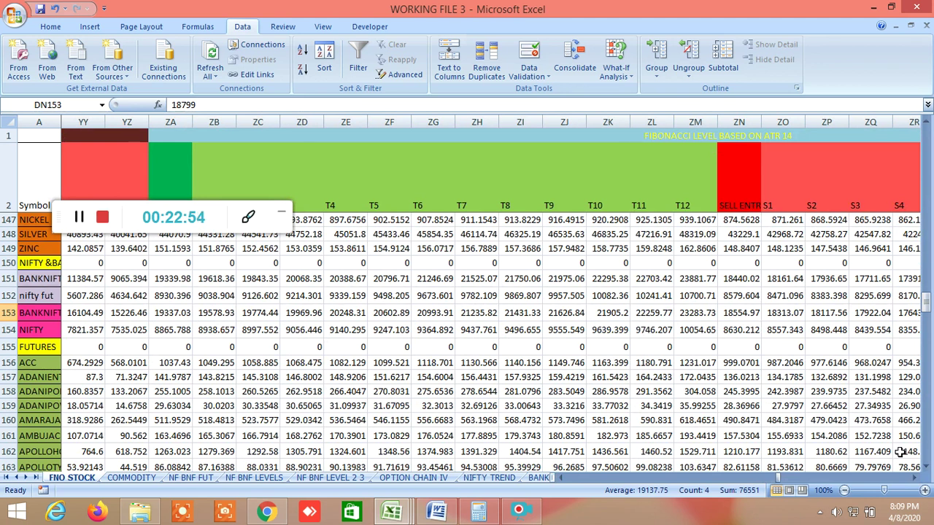
click(915, 478)
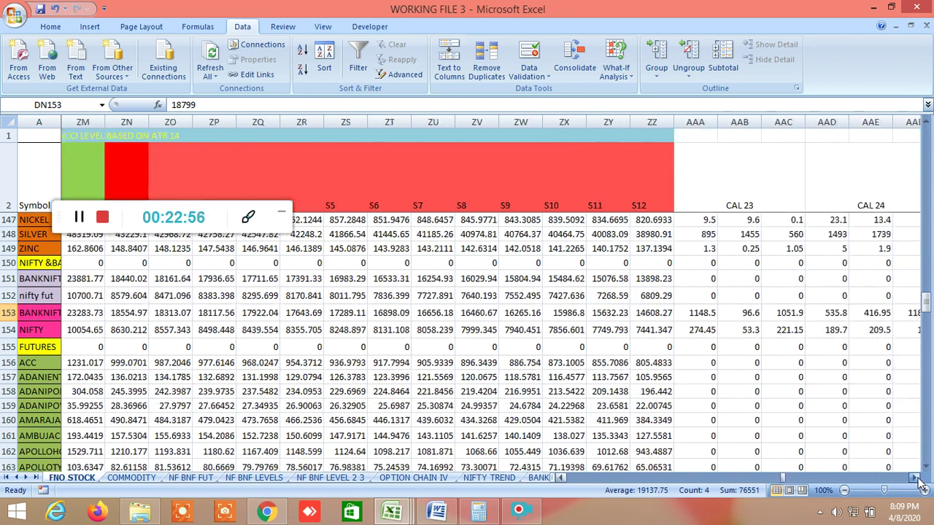
- Examine the columns of Gann degrees based on 1SD 7 days for Nifty and Bank Nifty
drag(918, 480, 920, 485)
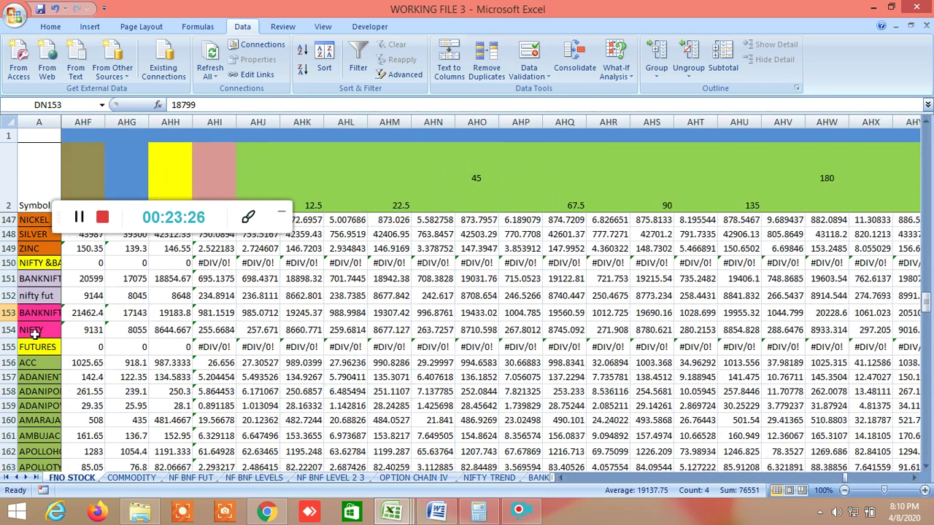
drag(917, 482, 918, 482)
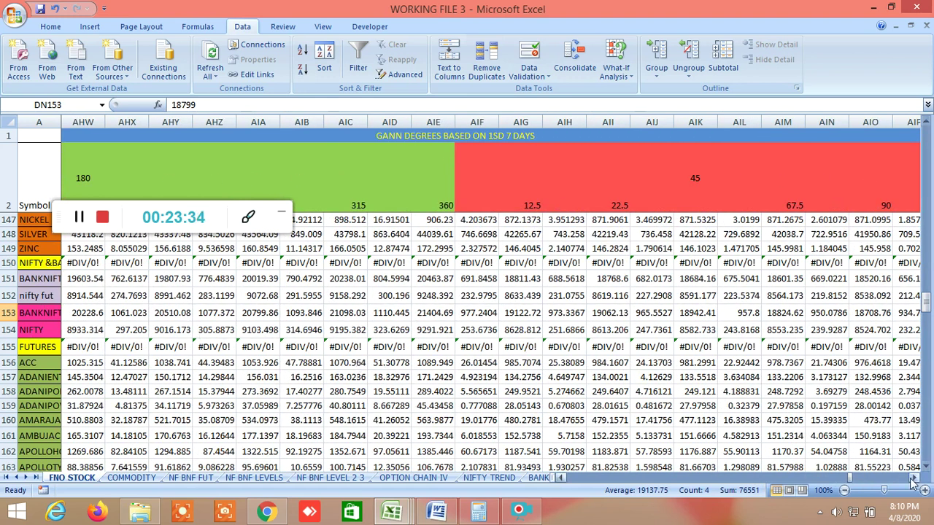
drag(917, 482, 918, 484)
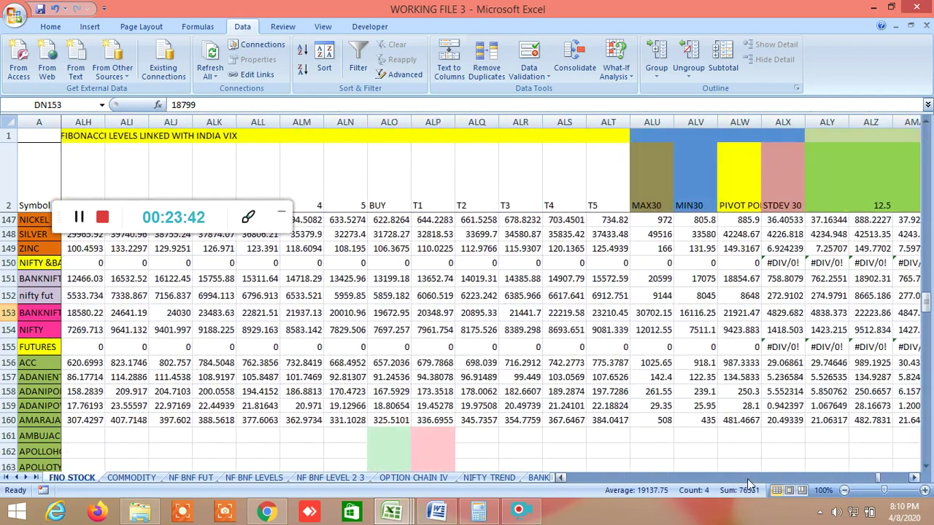
- Examine the monthly Fibonacci levels linked with India VIX, including the MID, BUY and T1-T5 columns
drag(561, 481, 561, 481)
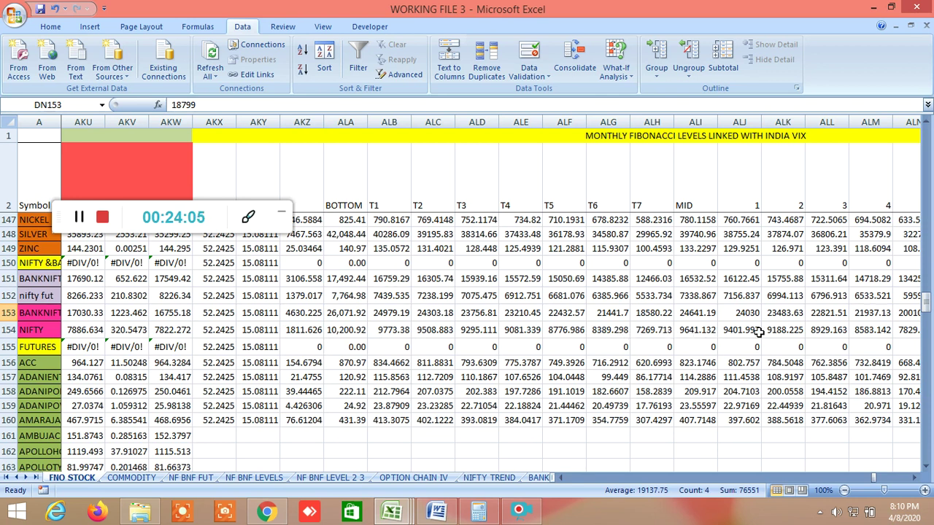
click(916, 478)
click(917, 477)
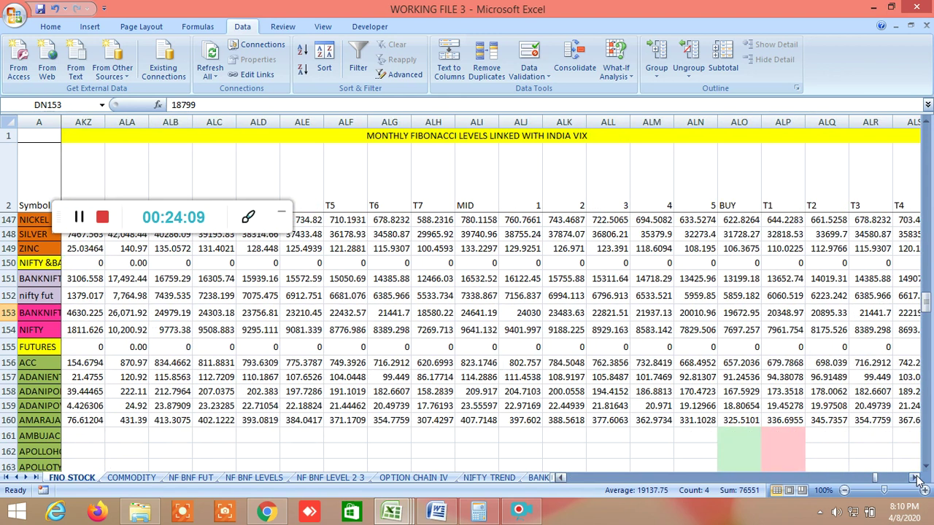
click(917, 477)
click(917, 477)
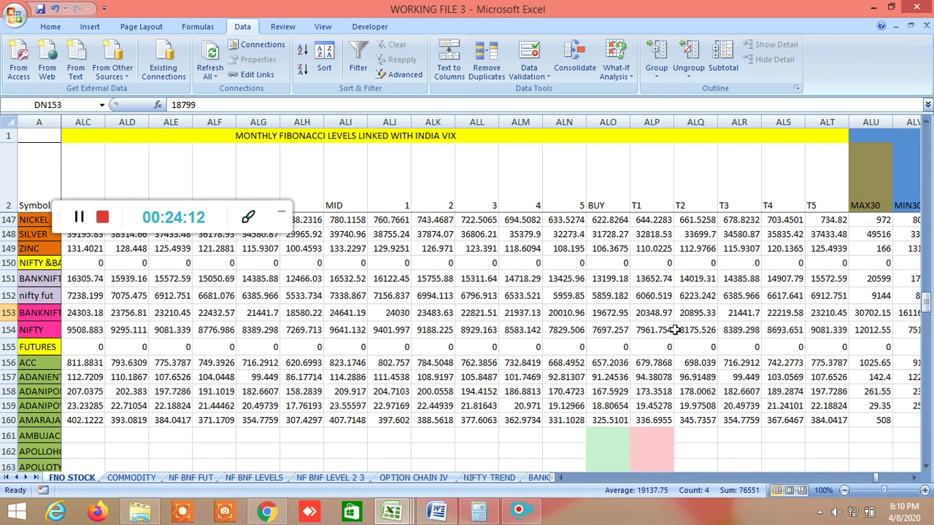
click(913, 477)
click(913, 477)
click(913, 477)
click(912, 477)
click(913, 477)
click(913, 477)
click(912, 477)
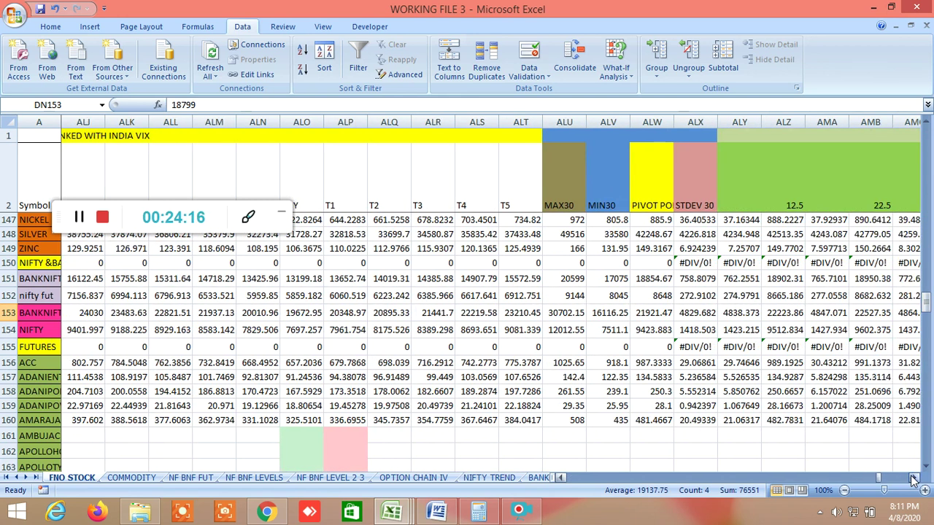
- Examine the 30-day max, min, pivot point and standard deviation columns and the Gann degrees based on 1SD 30 days
click(912, 477)
click(912, 477)
click(913, 478)
click(913, 477)
click(912, 477)
click(913, 477)
click(913, 477)
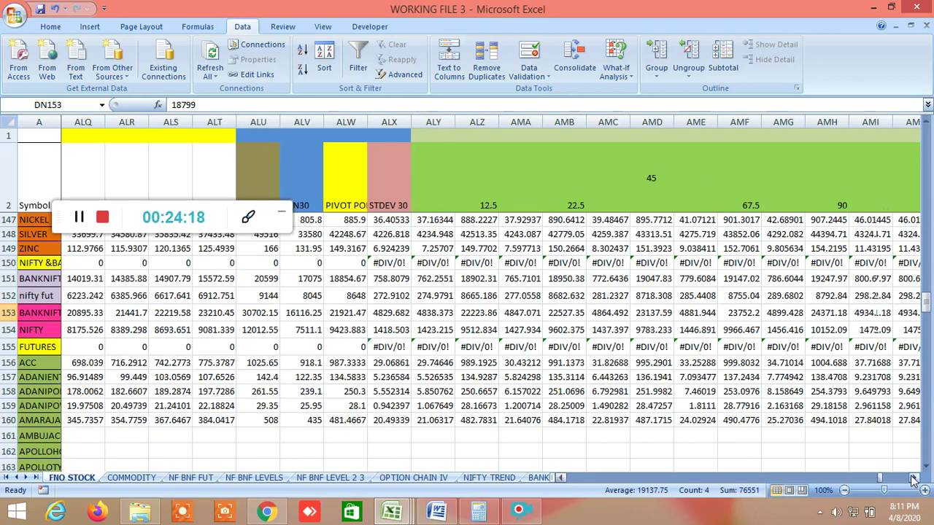
click(912, 477)
click(913, 478)
click(913, 477)
click(913, 477)
click(913, 477)
click(913, 477)
click(913, 477)
click(913, 477)
click(913, 477)
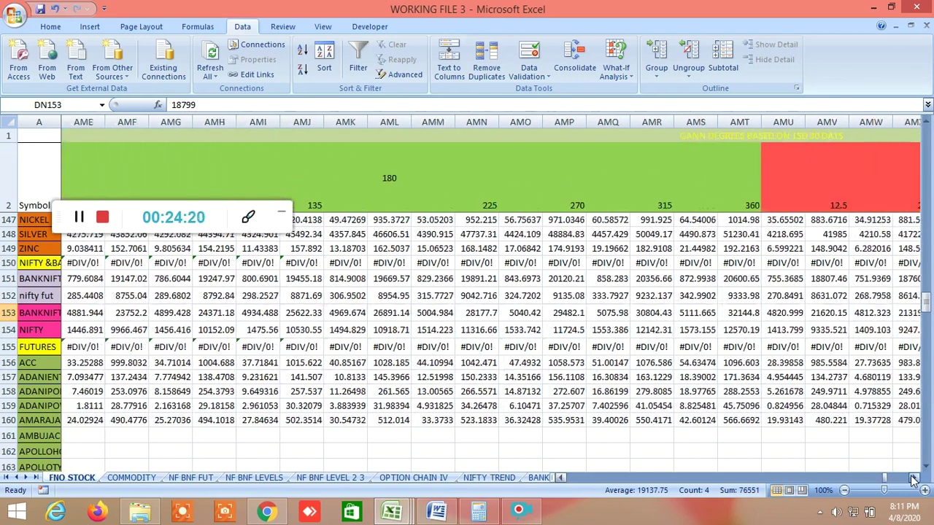
click(912, 477)
click(912, 478)
click(913, 477)
click(913, 478)
click(913, 477)
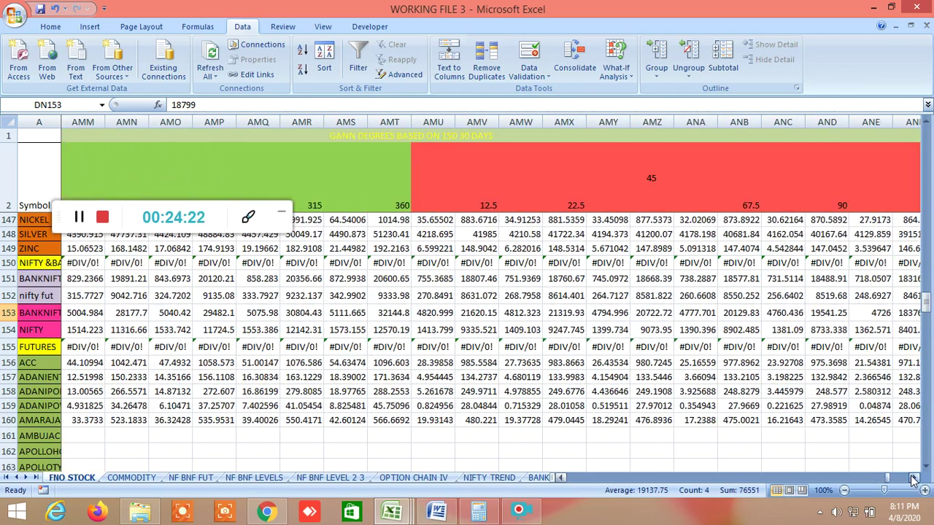
- Examine the STDEV and buy entry columns with their upside targets T1-T8
click(913, 477)
click(913, 477)
click(912, 477)
click(913, 477)
click(912, 477)
click(913, 477)
click(913, 478)
click(913, 477)
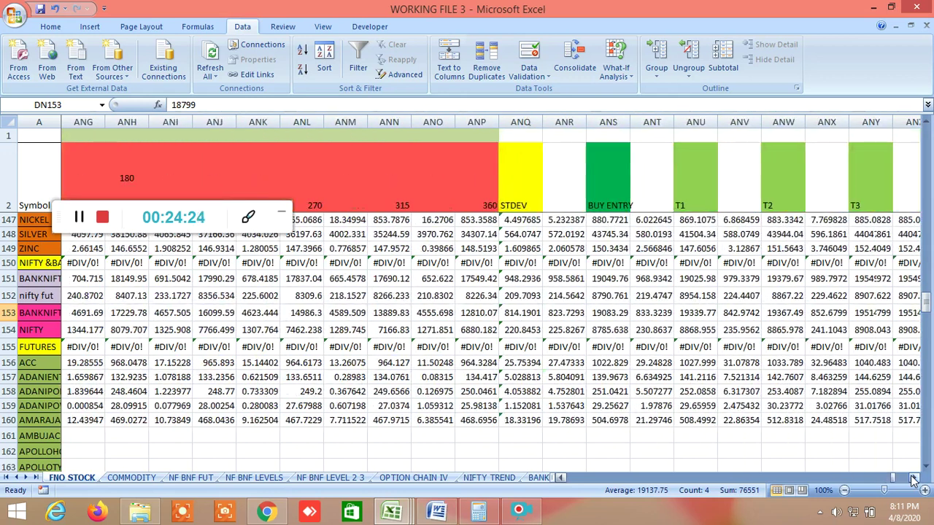
click(912, 477)
click(912, 477)
click(913, 478)
click(913, 478)
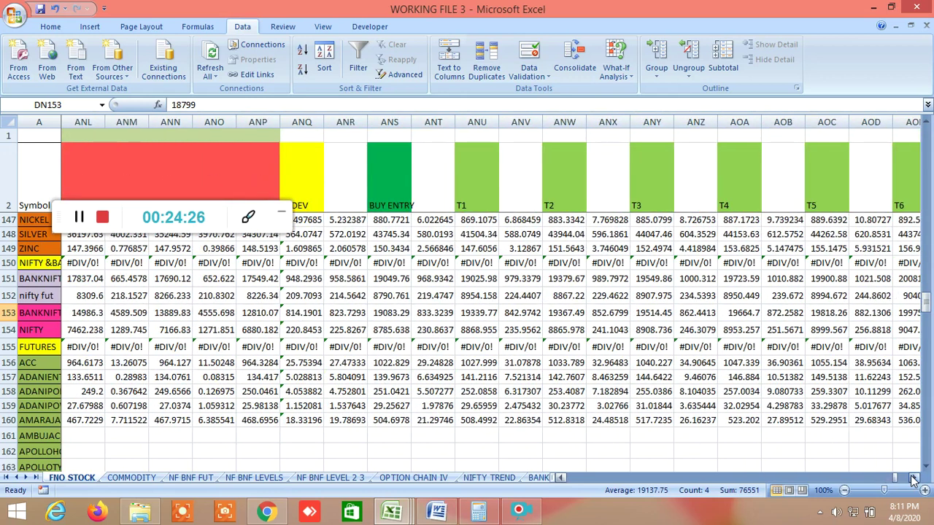
click(913, 477)
click(912, 477)
click(913, 477)
click(912, 477)
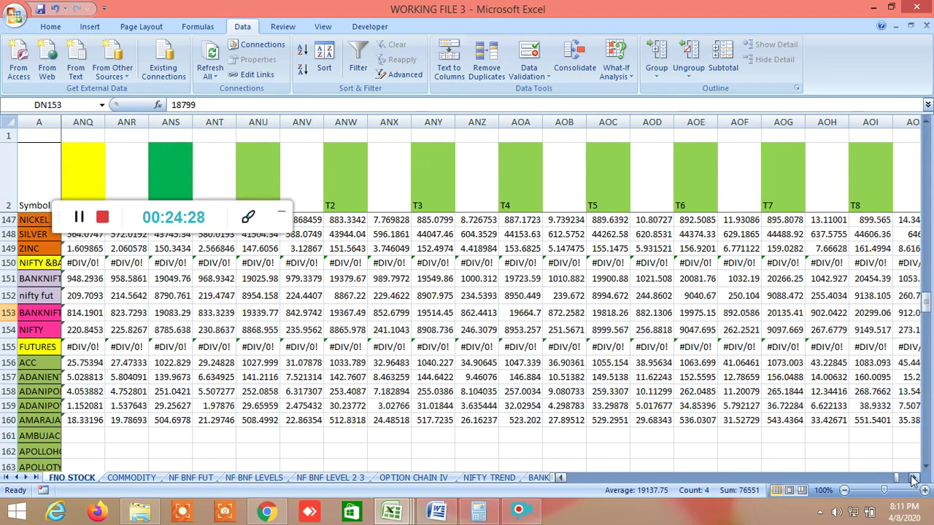
- Examine the red downside target columns up to T11 at the end of the sheet
click(912, 477)
click(912, 477)
click(912, 478)
click(913, 477)
click(912, 477)
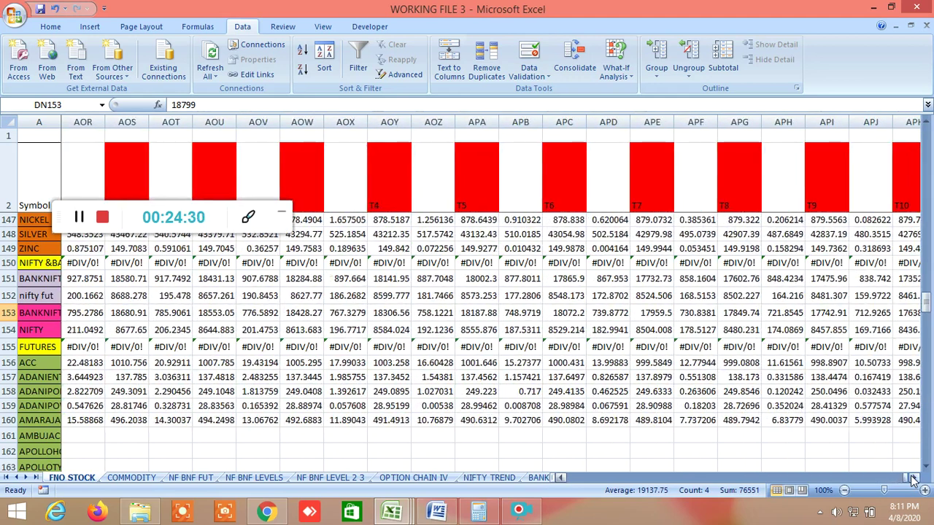
click(912, 477)
click(912, 477)
click(912, 477)
click(913, 477)
click(913, 478)
click(913, 477)
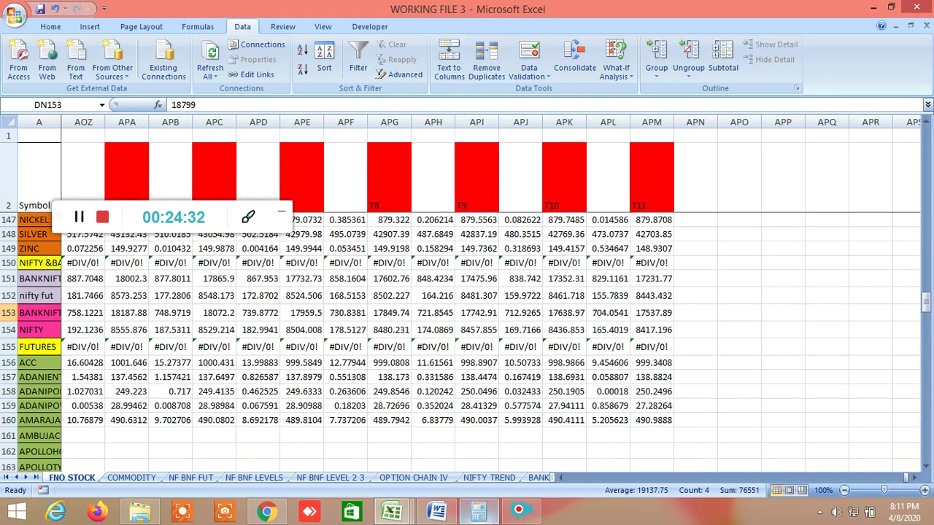
click(103, 219)
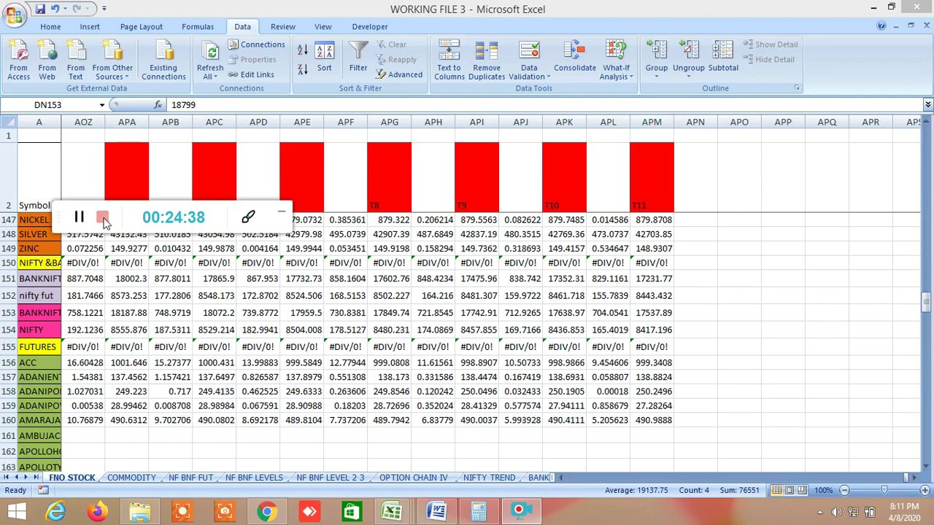